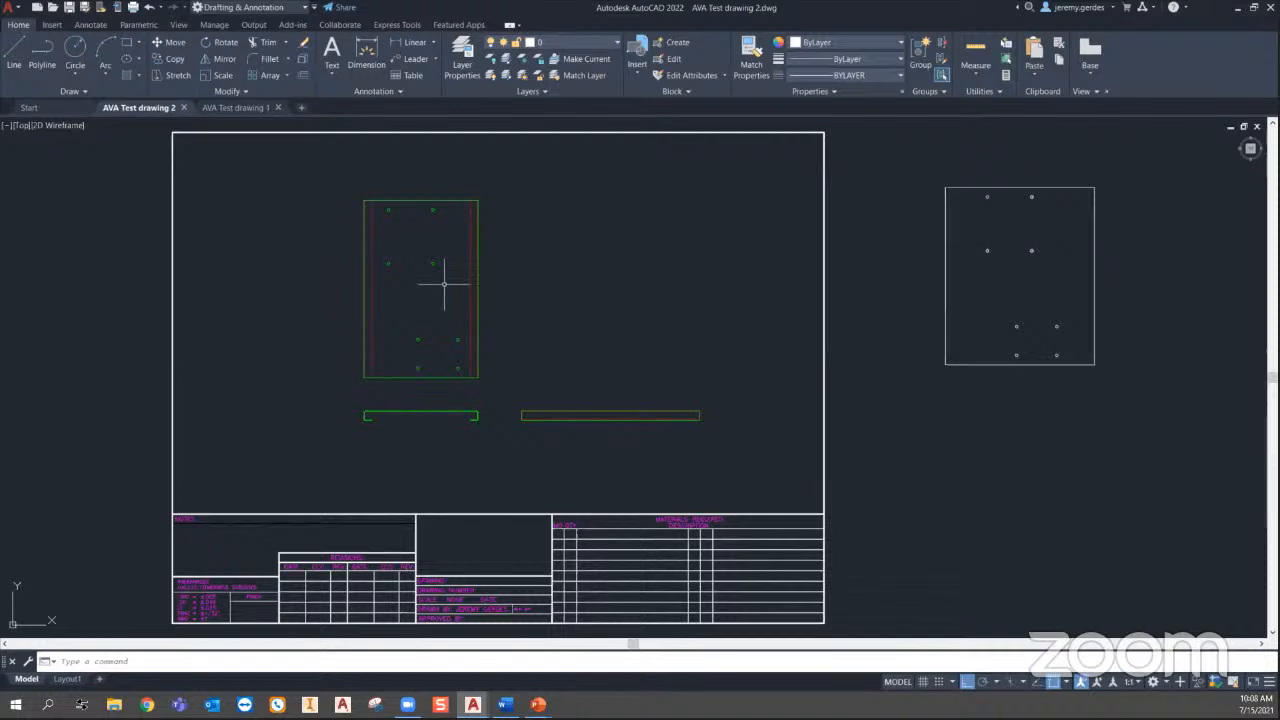
Step: Erase the two holes in the second row of the green front view inside the title border
scroll(440, 288, up, 2)
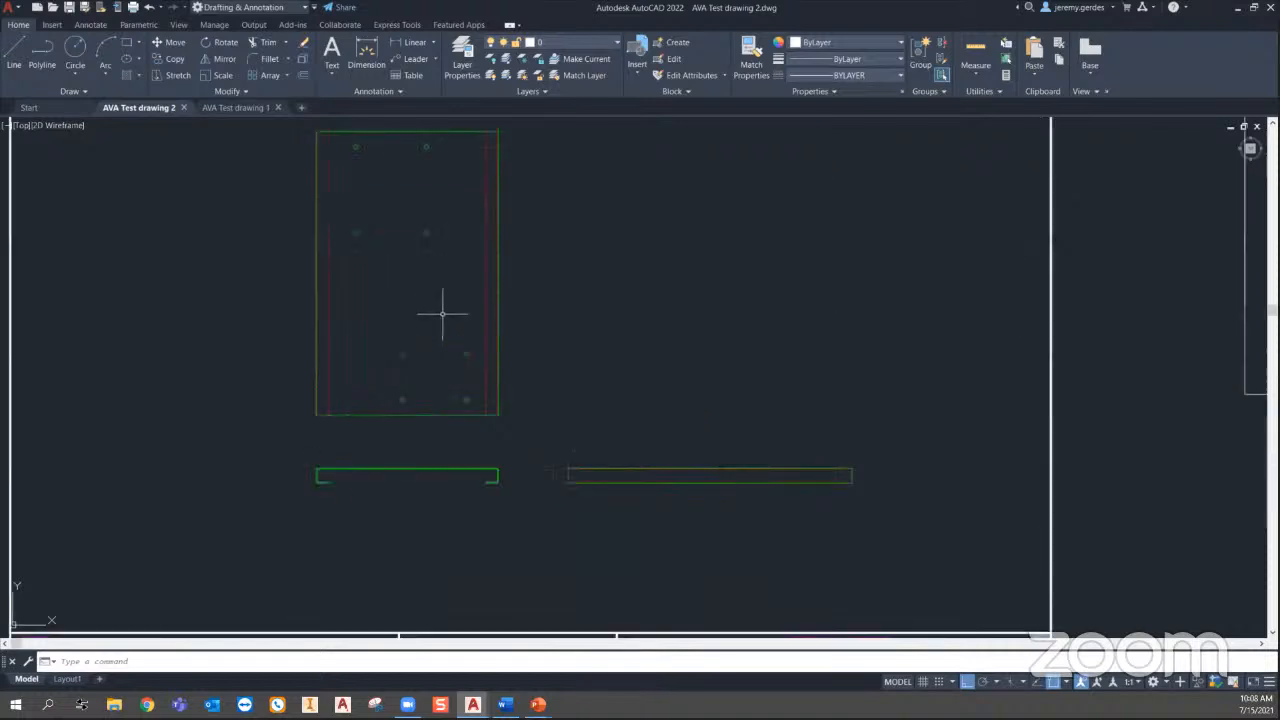
scroll(421, 295, up, 3)
click(429, 271)
click(307, 321)
key(Escape)
scroll(484, 285, down, 4)
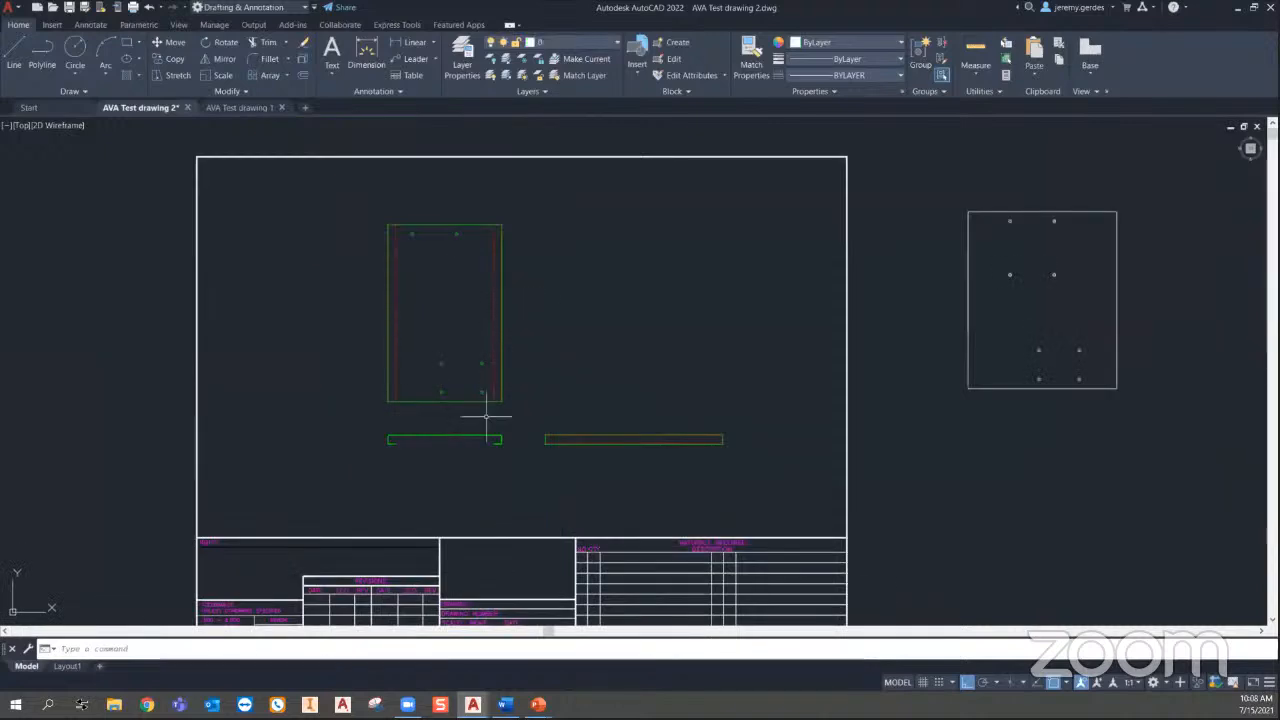
Step: Draw four connected orthogonal lines from the green plate's lower-right corner, going right, down, left, and finally up about 2.13
scroll(490, 410, up, 2)
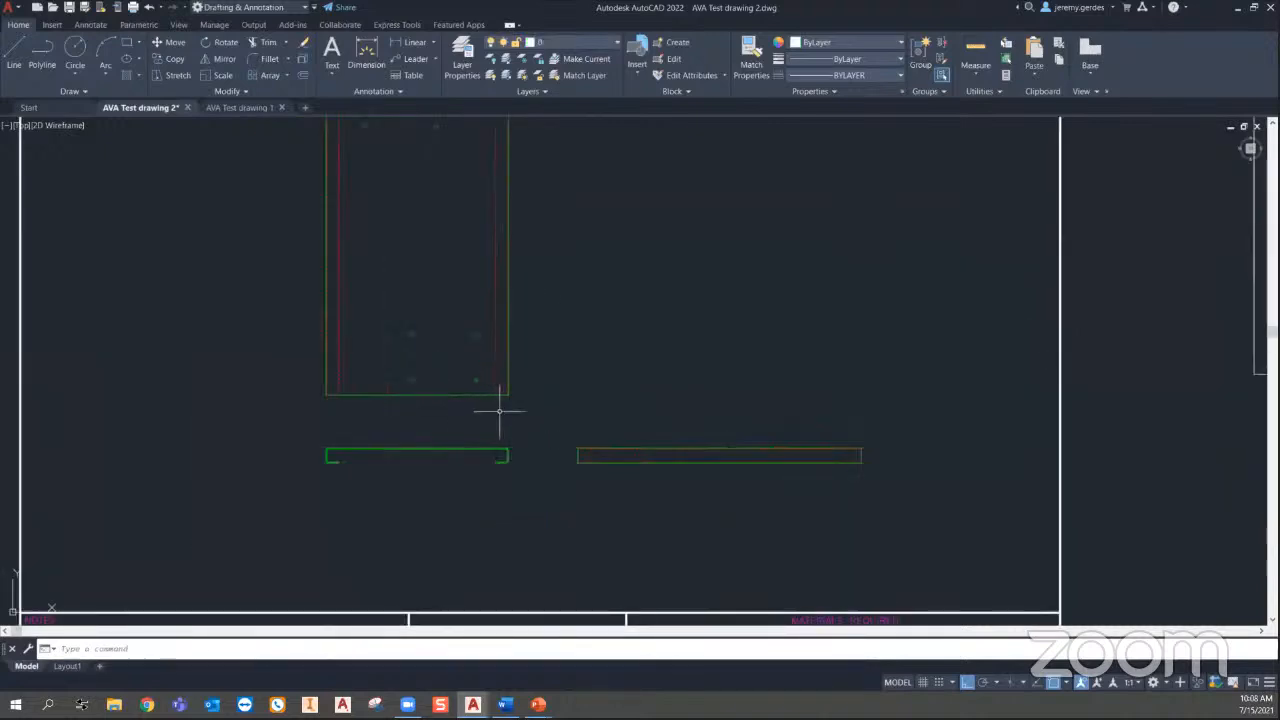
text(l)
key(Return)
scroll(503, 415, up, 3)
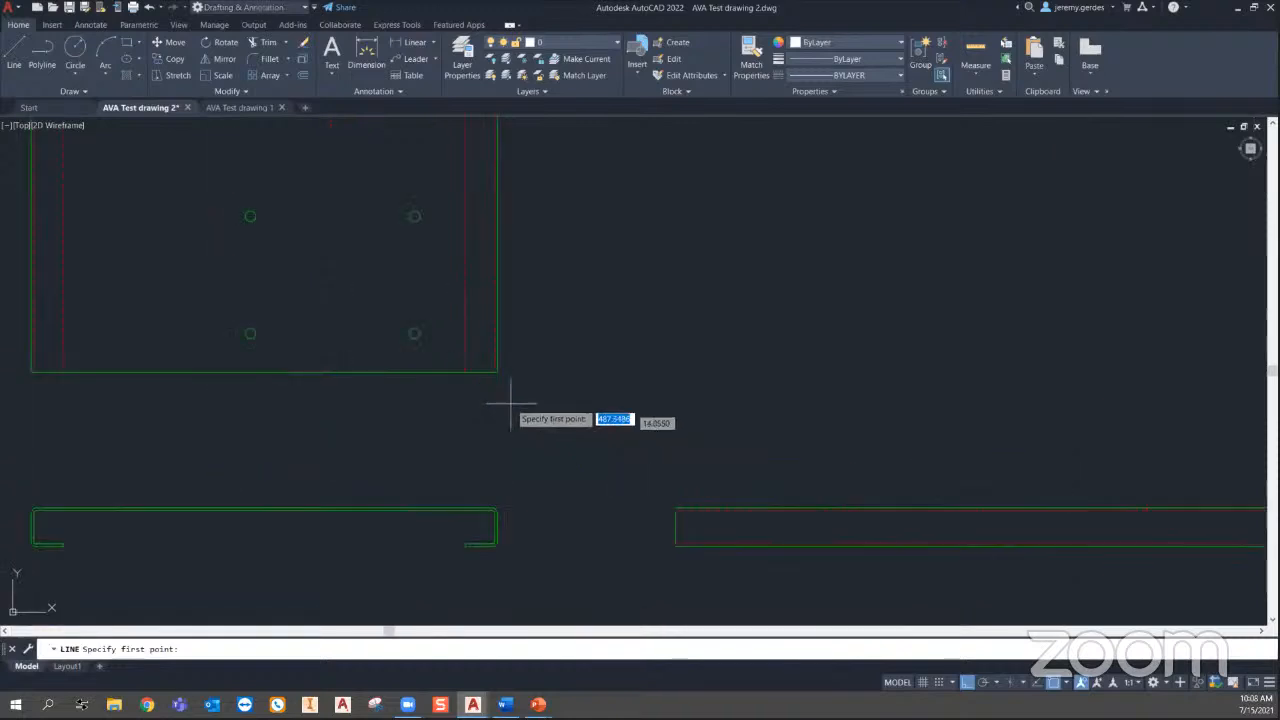
click(498, 372)
click(604, 372)
click(604, 460)
click(391, 460)
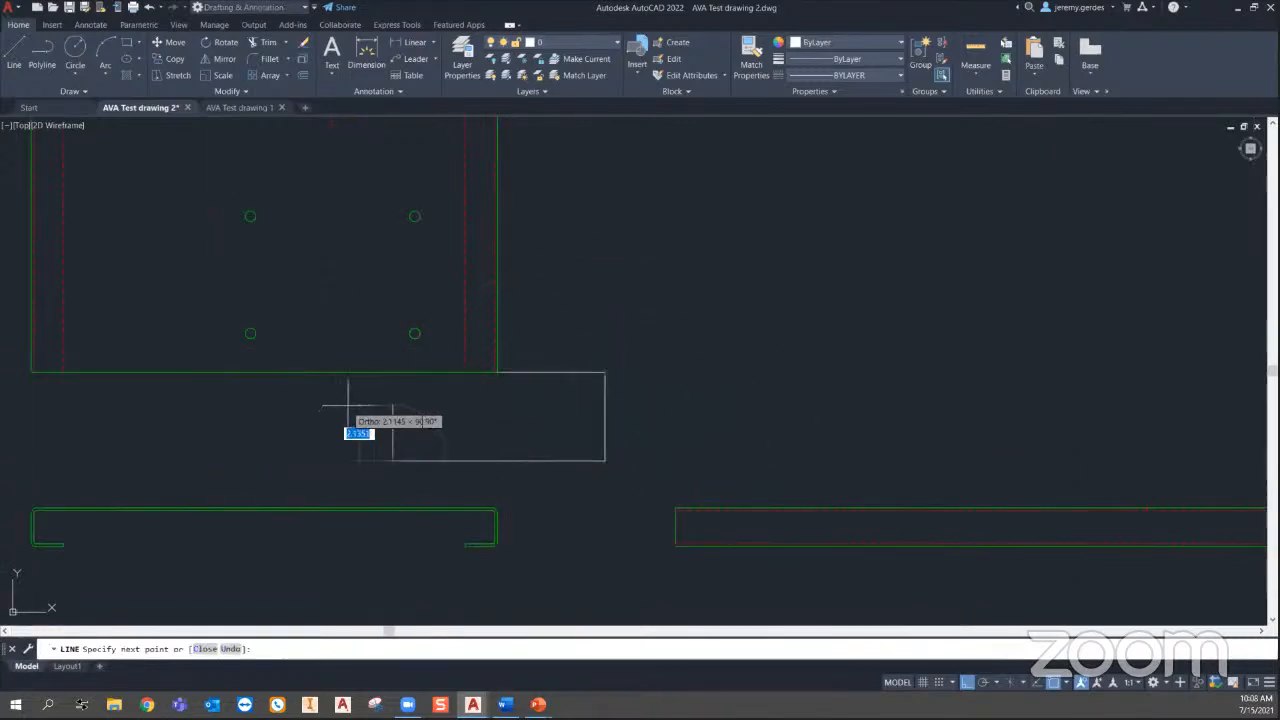
click(348, 405)
key(Escape)
Step: Restore the two erased second-row holes with OOPS, keeping the newly drawn lines
scroll(348, 405, down, 6)
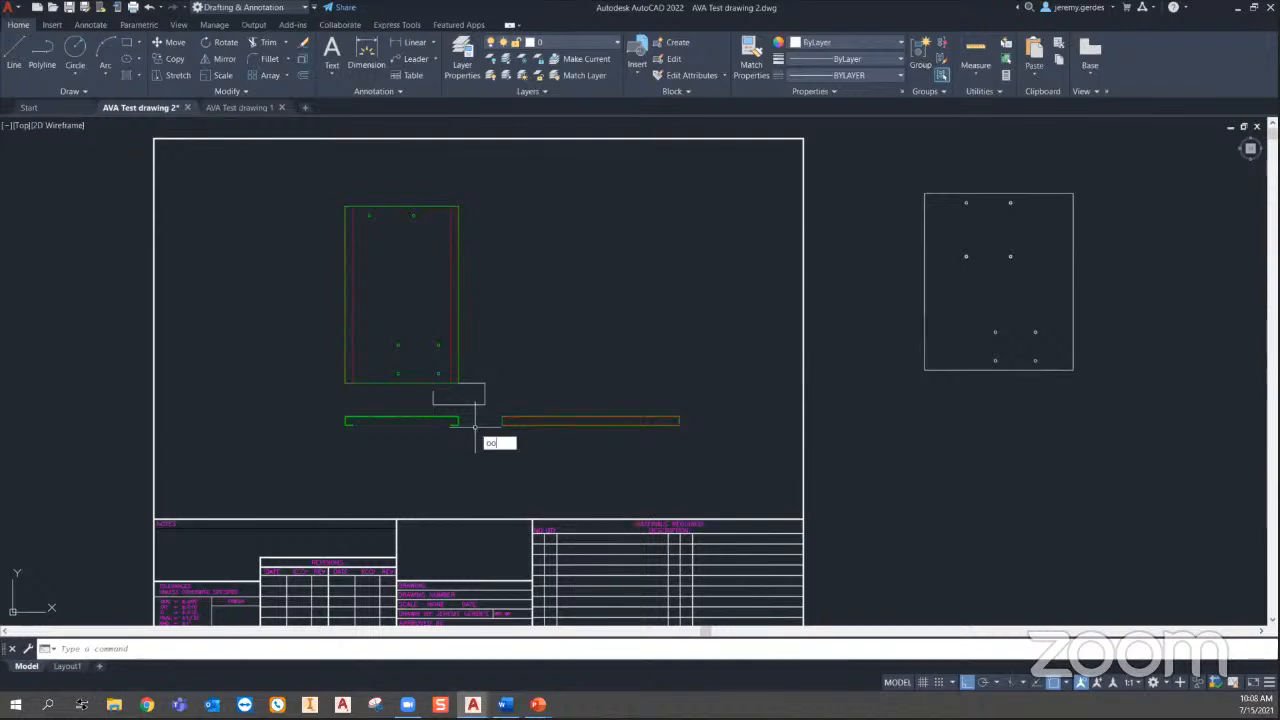
key(Return)
Step: Select the whole white flat plate outside the border and examine its grips for overlapping duplicate lines
mouse_move(828, 383)
middle_down()
mouse_move(723, 400)
mouse_move(711, 390)
middle_up()
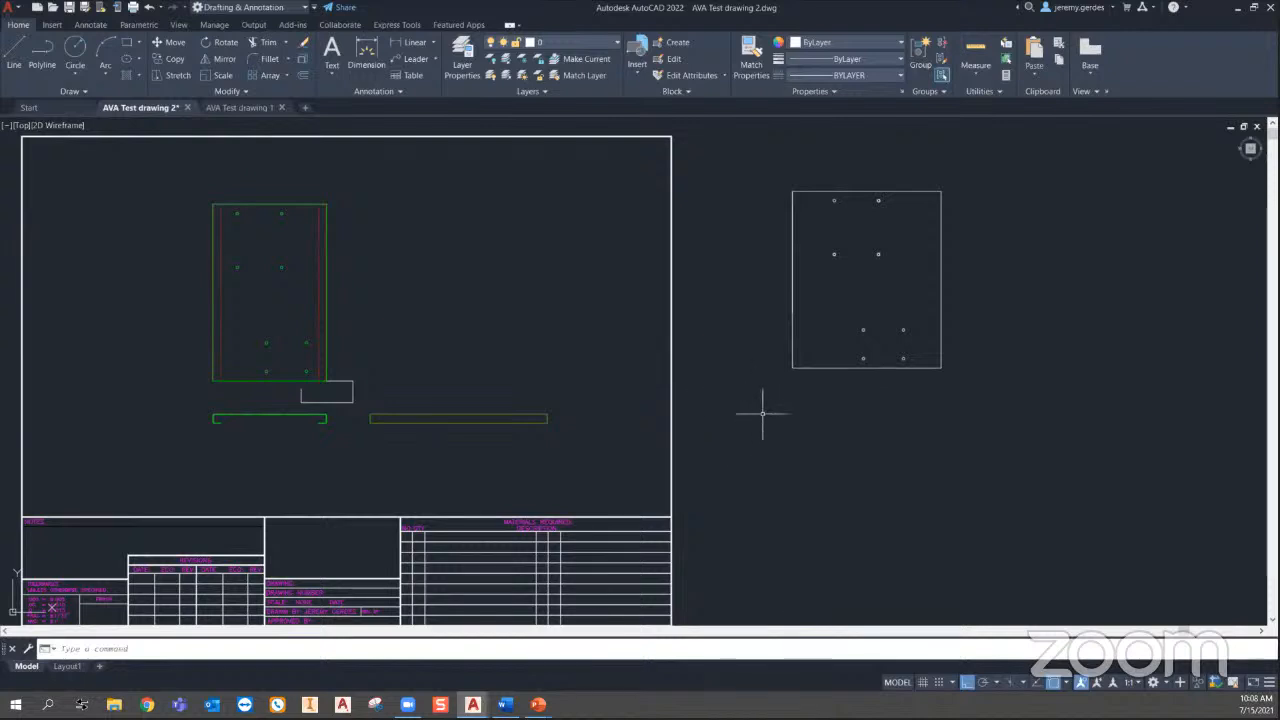
middle_drag(908, 428, 880, 466)
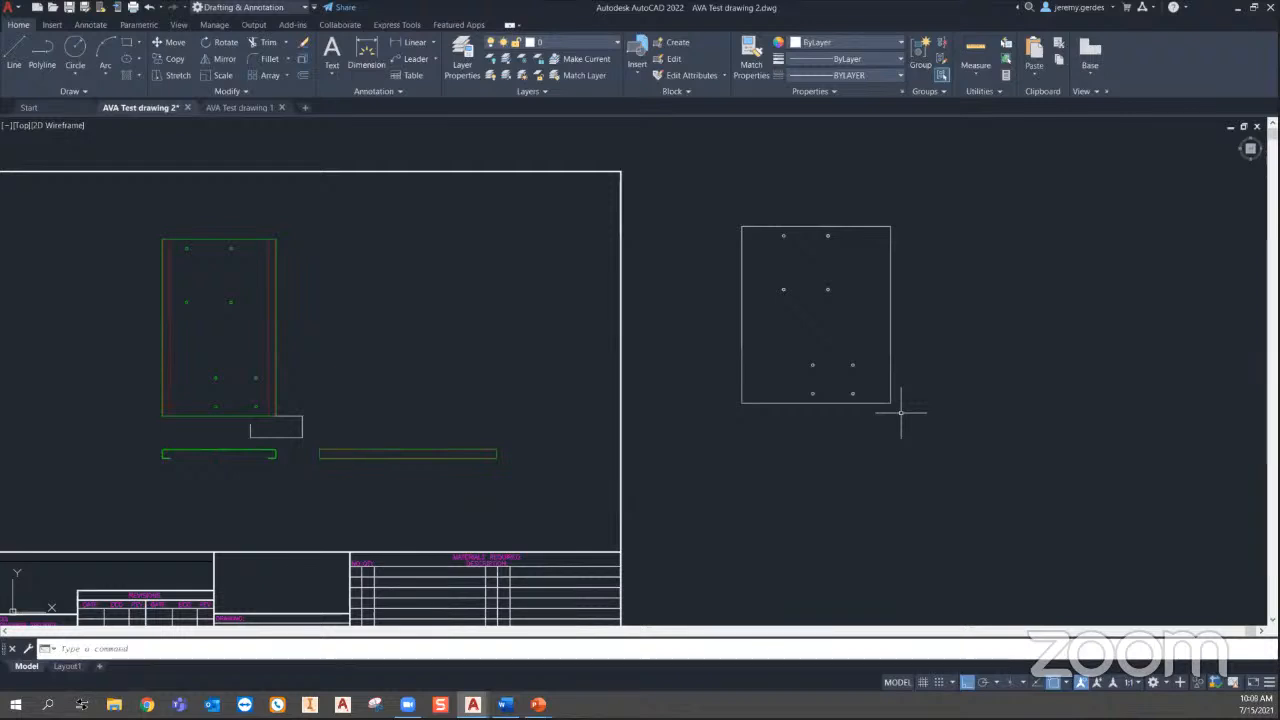
middle_drag(920, 391, 866, 394)
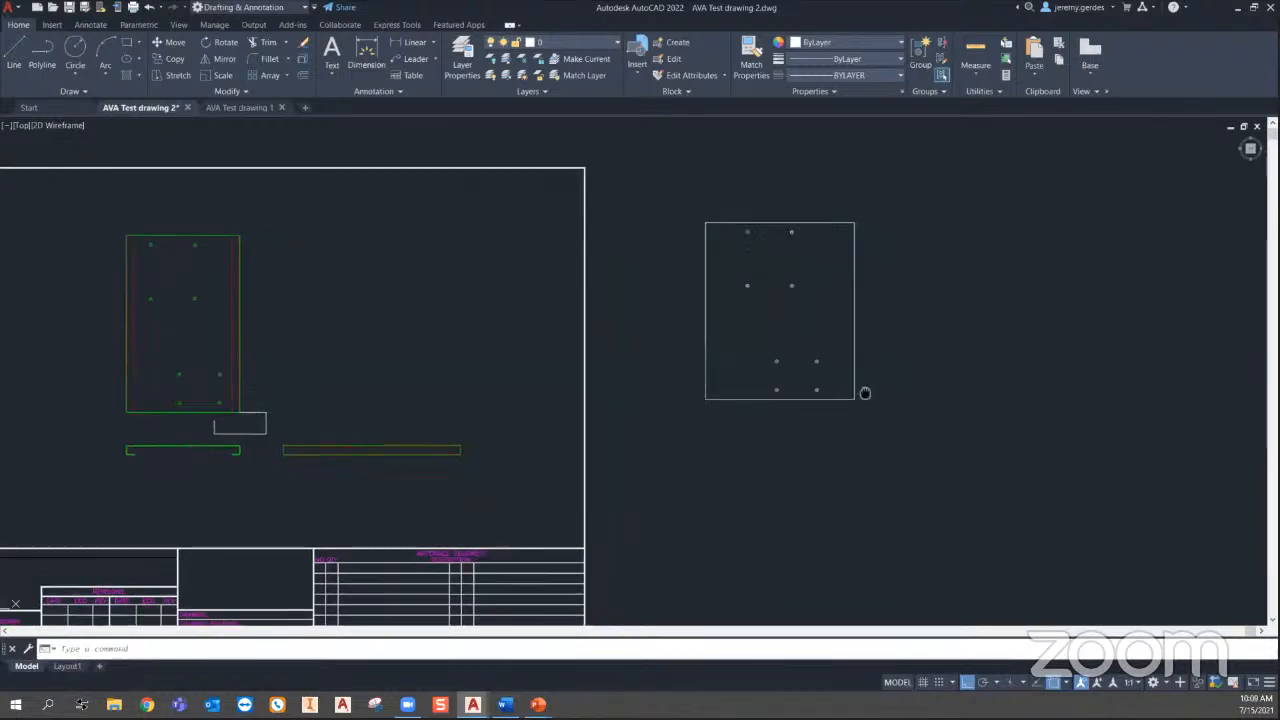
click(673, 196)
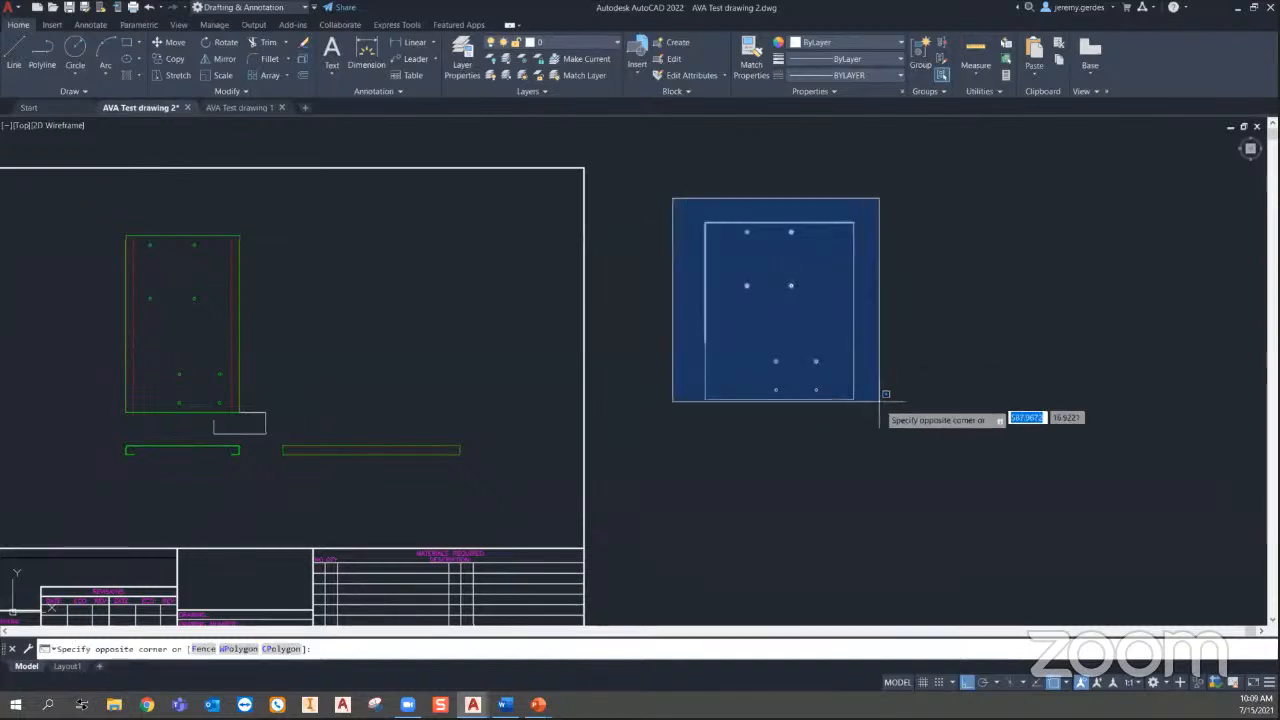
click(901, 436)
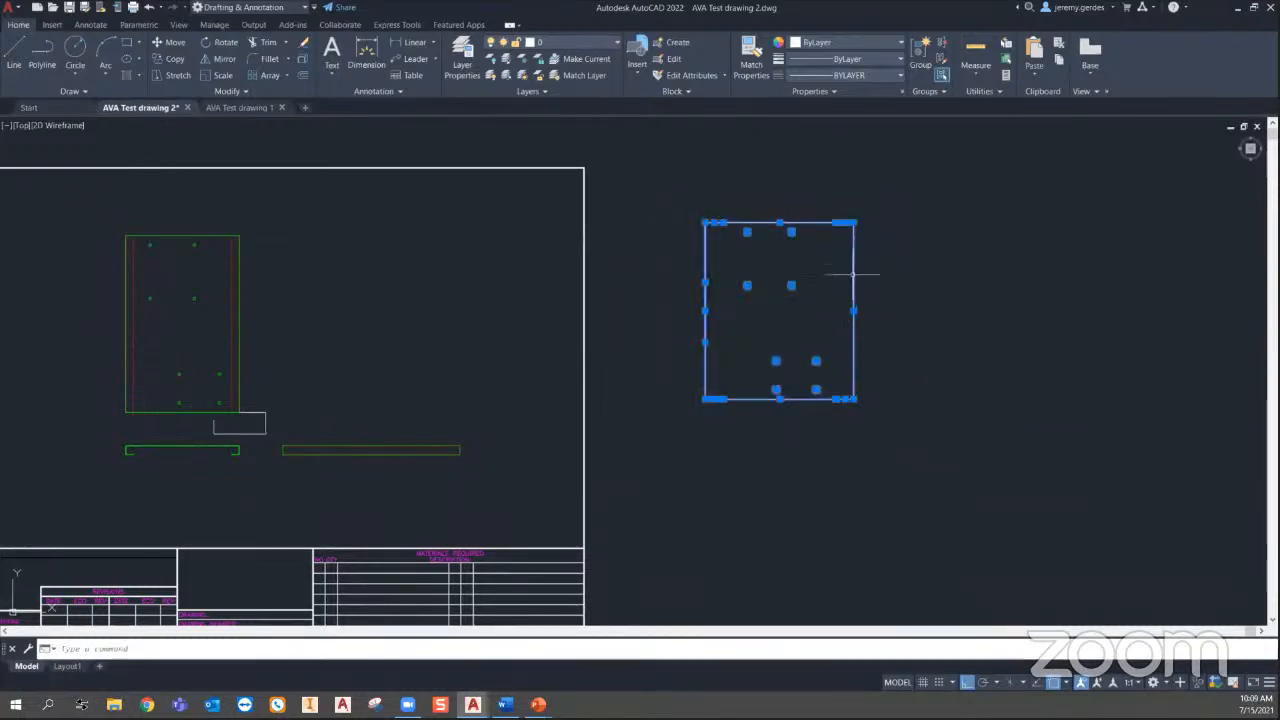
scroll(740, 205, up, 2)
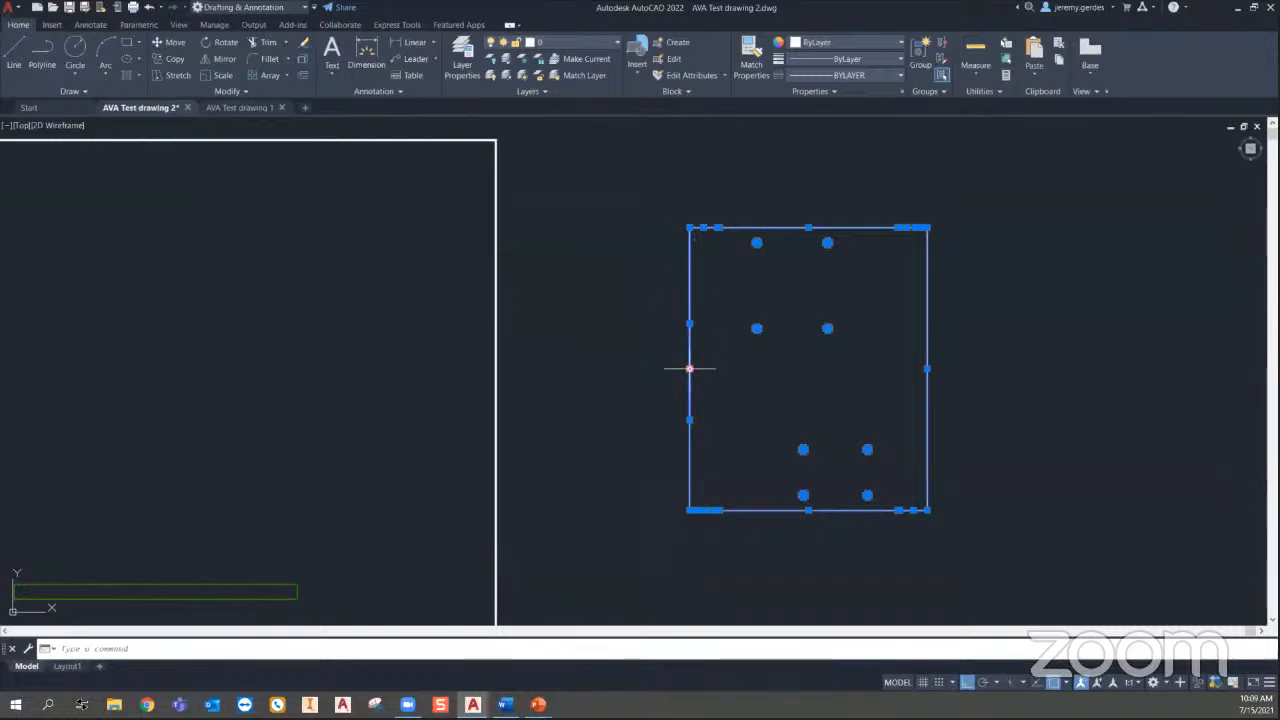
key(Escape)
Step: Run OVERKILL on the white flat plate's outline and holes with the offered settings to remove duplicate geometry
text(overkill)
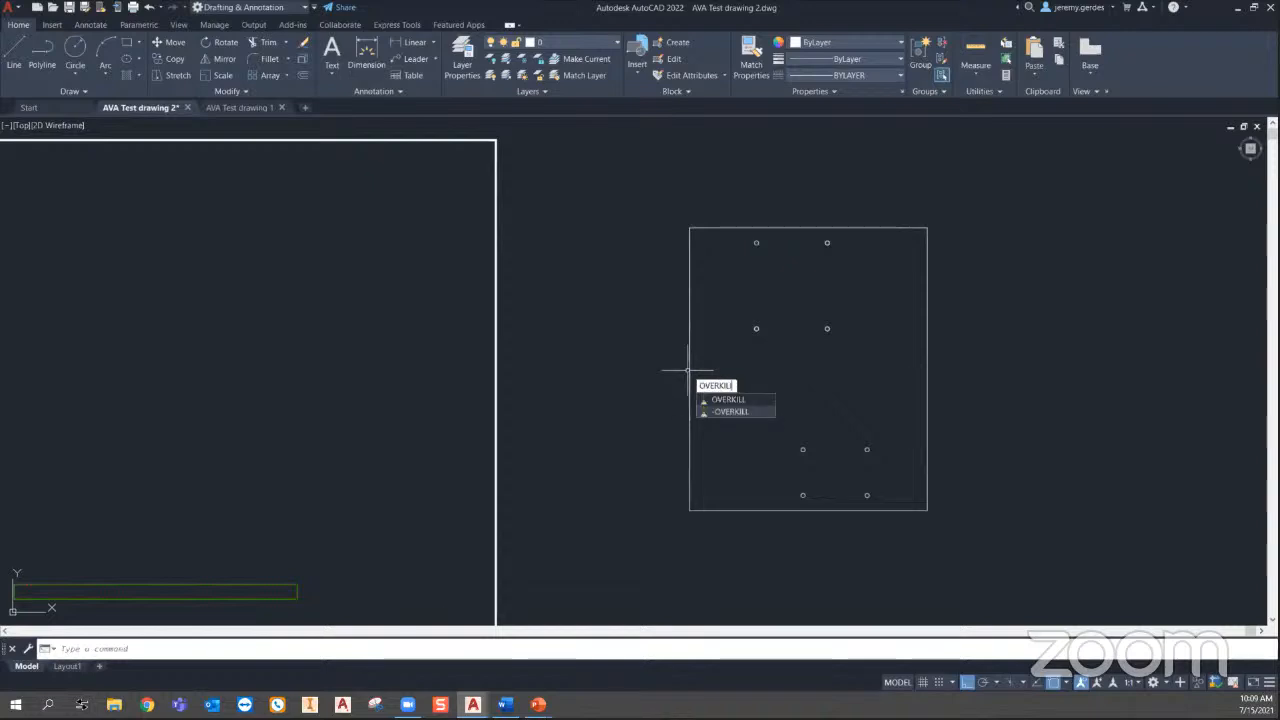
key(Return)
click(668, 203)
click(962, 549)
key(Return)
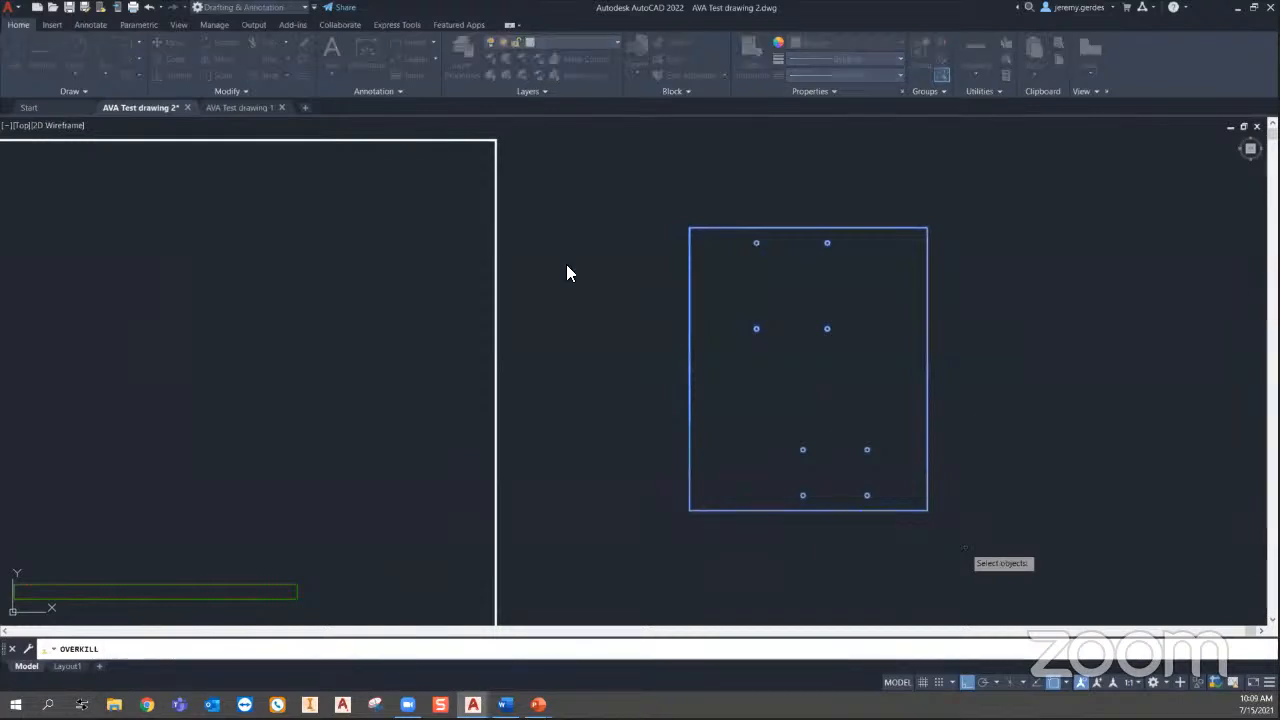
click(582, 516)
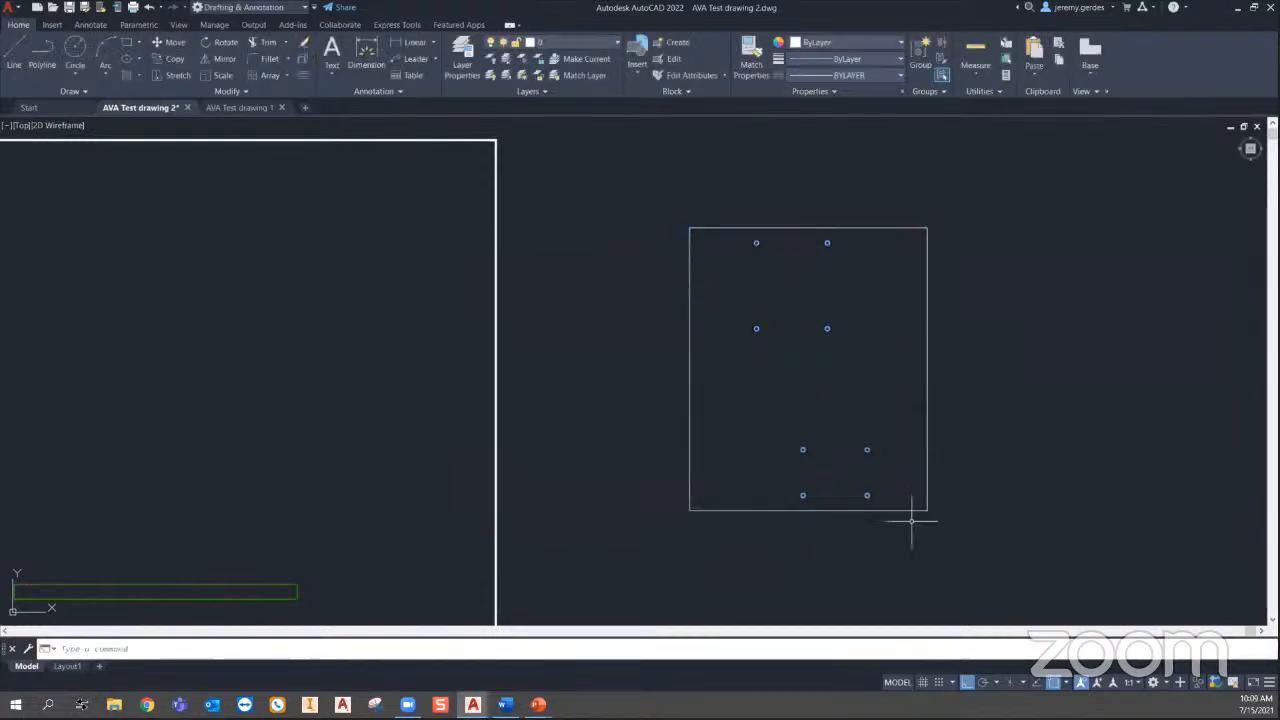
Step: Select the cleaned flat plate again to examine the grips on its outline and holes, and clear the selection
click(931, 547)
click(637, 211)
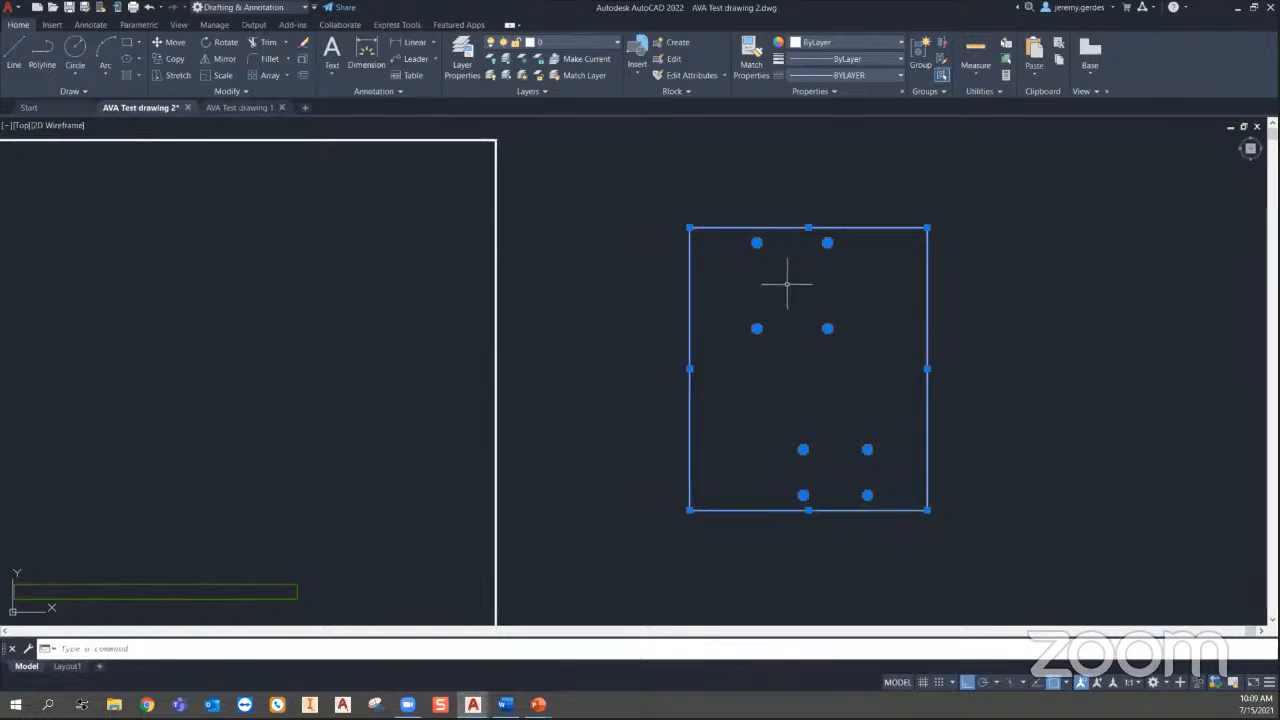
key(Escape)
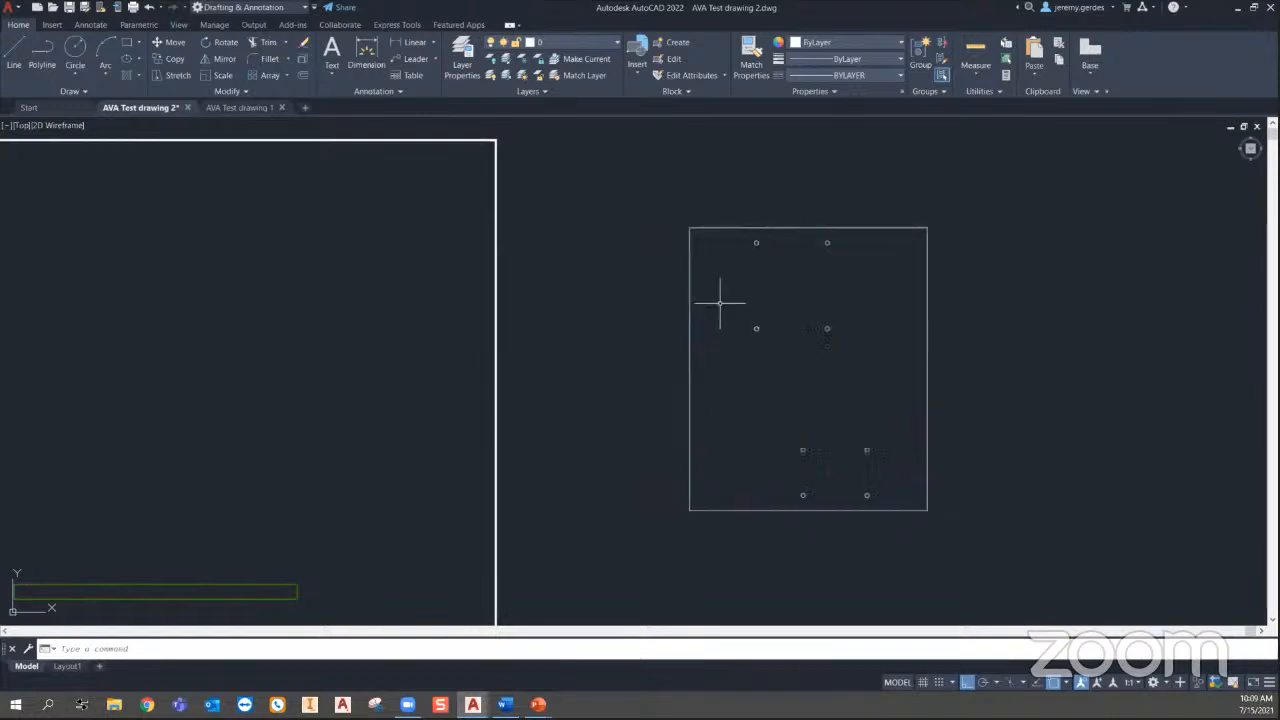
Step: Review the drawing's full list of layers and their properties
scroll(710, 300, down, 3)
mouse_move(604, 354)
middle_down()
mouse_move(714, 274)
mouse_move(700, 305)
middle_up()
scroll(709, 278, down, 2)
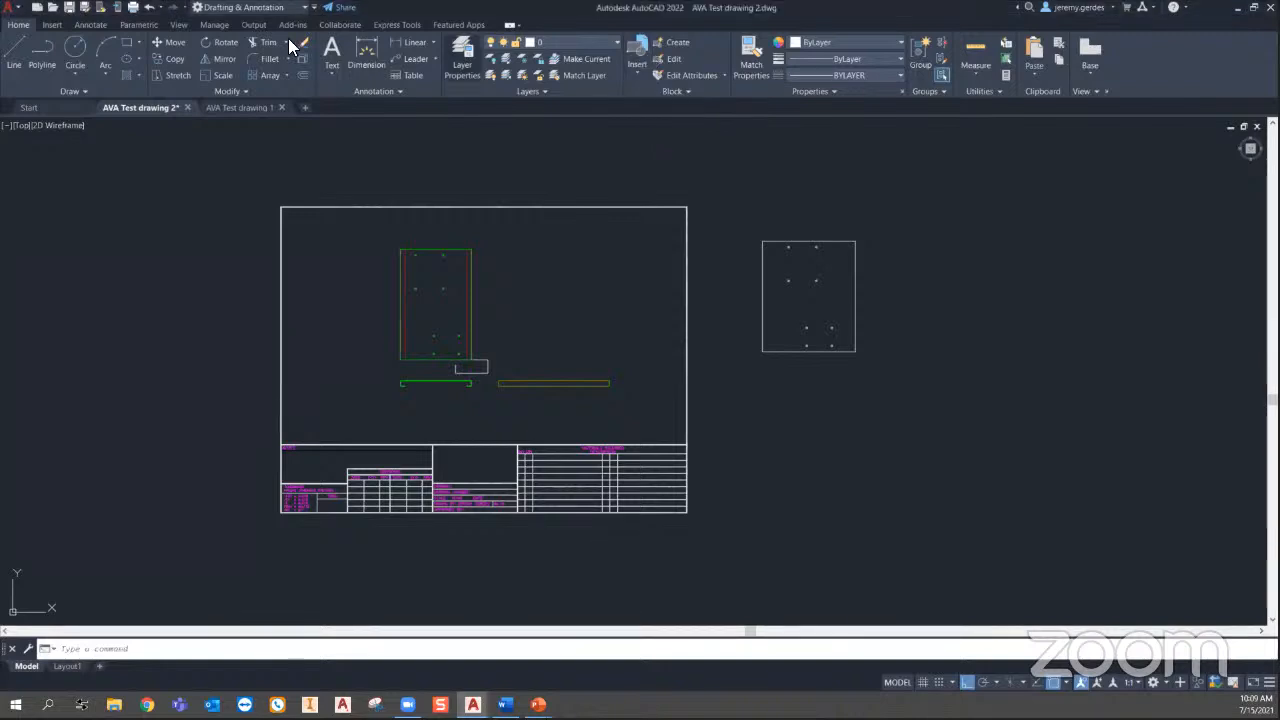
click(452, 70)
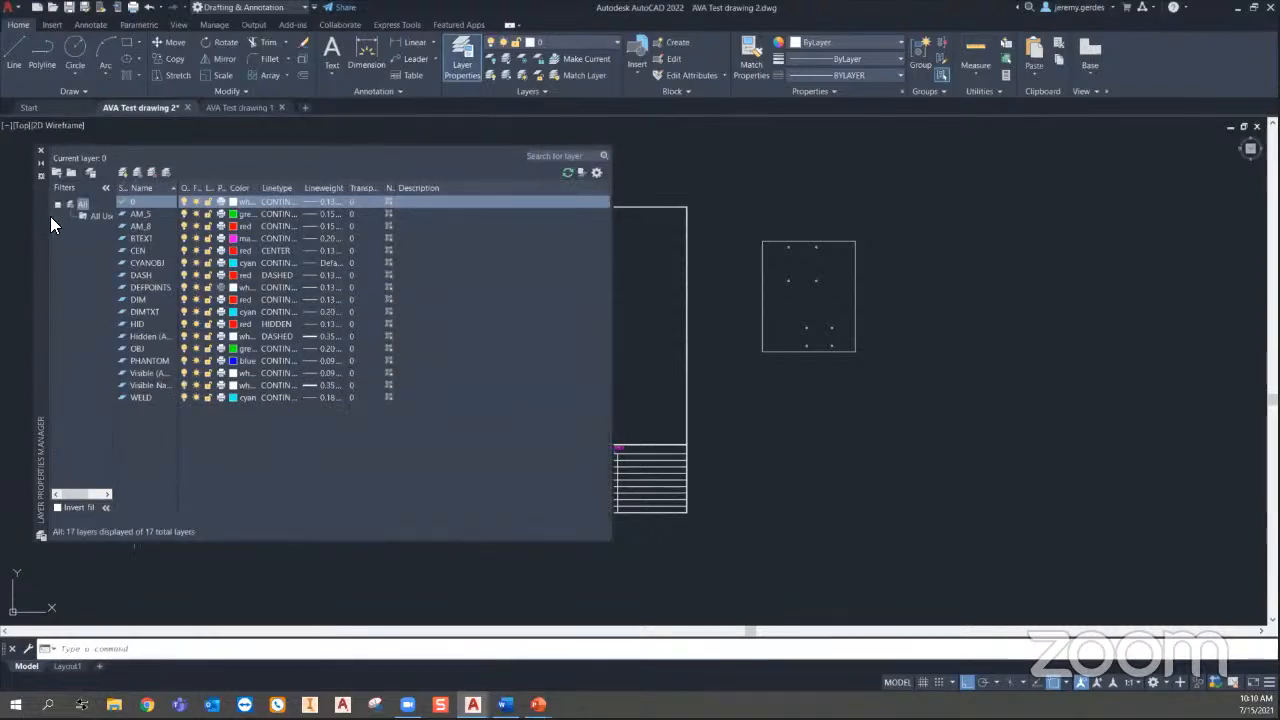
click(40, 156)
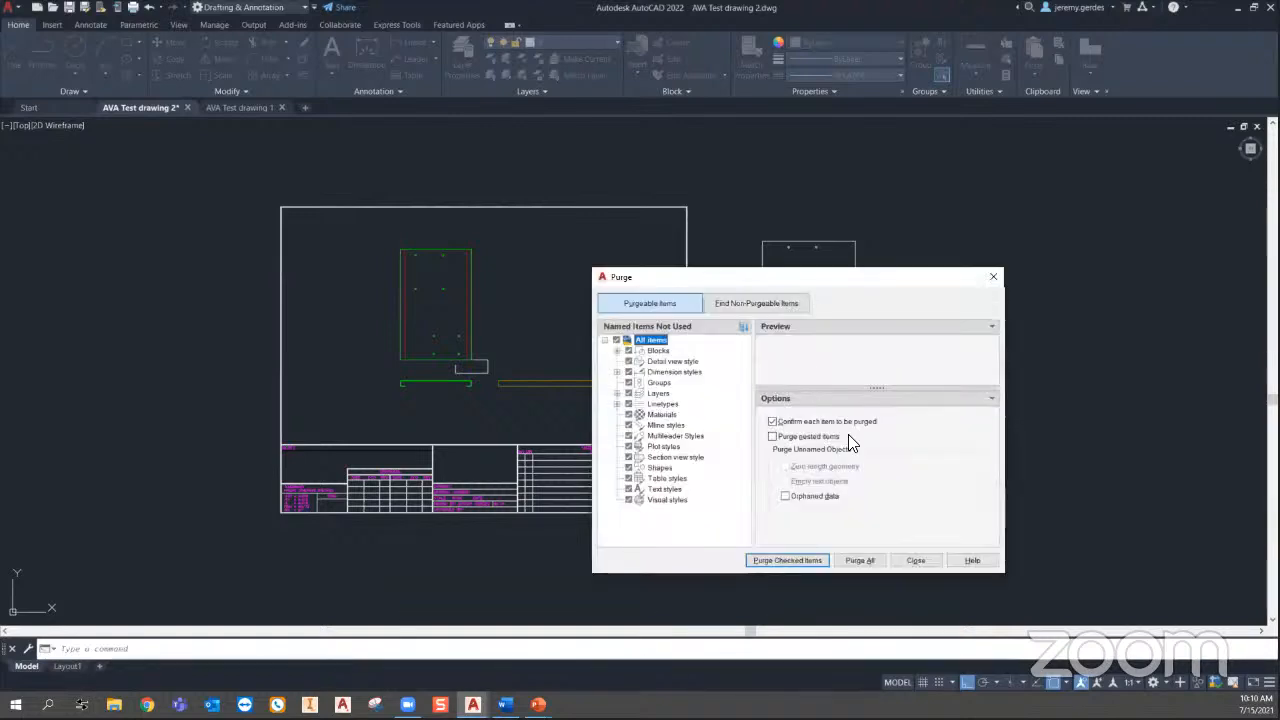
Step: Purge all unused named items from the drawing in two passes and check the remaining layers
click(861, 561)
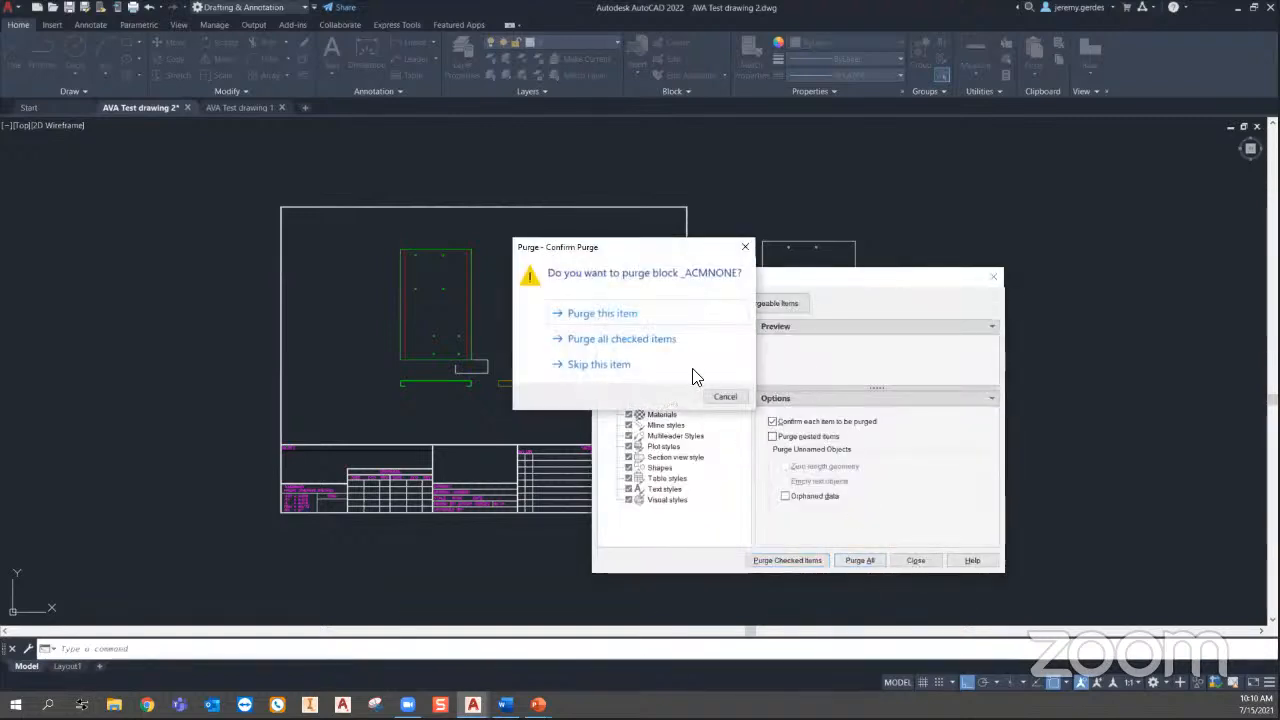
click(676, 344)
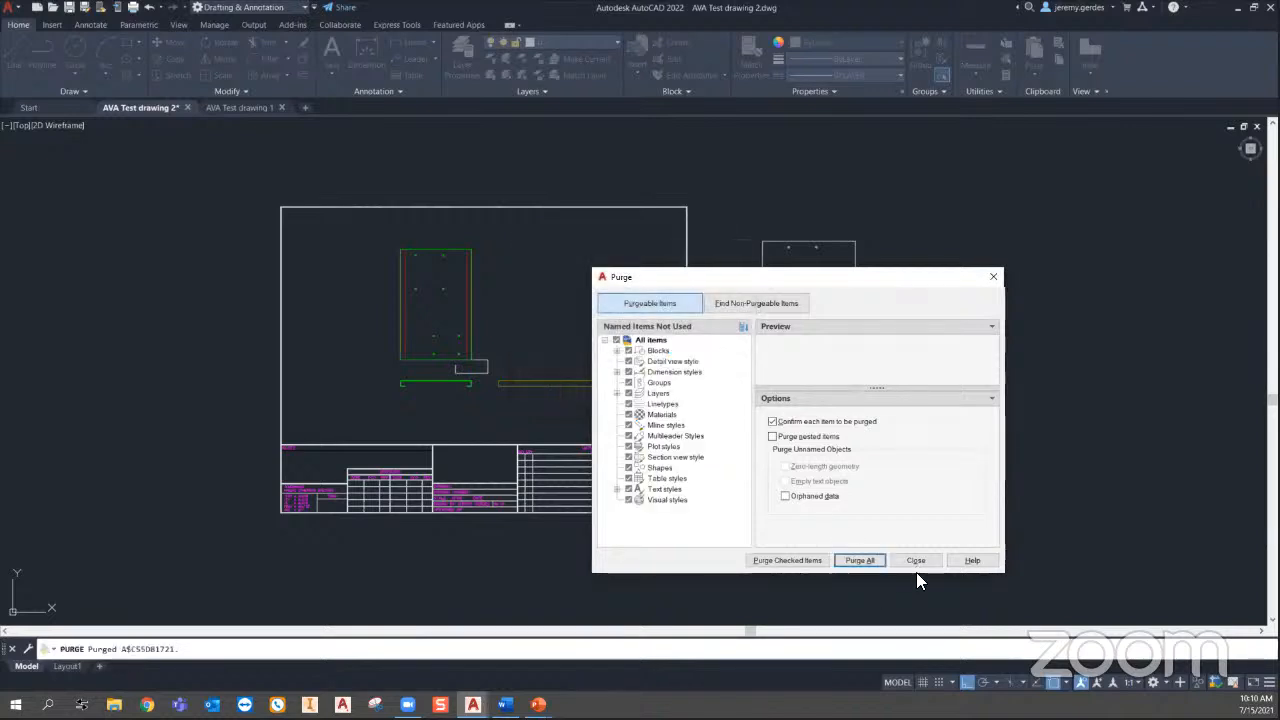
click(866, 560)
click(650, 335)
click(913, 558)
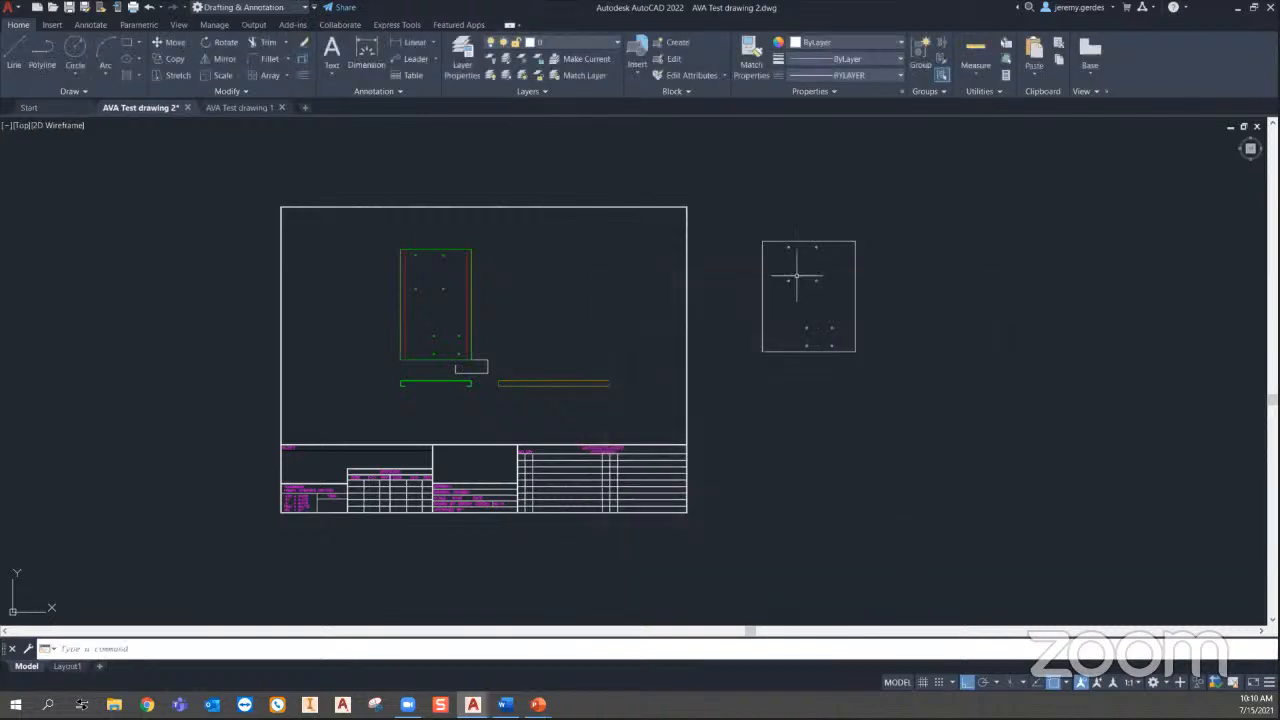
click(461, 70)
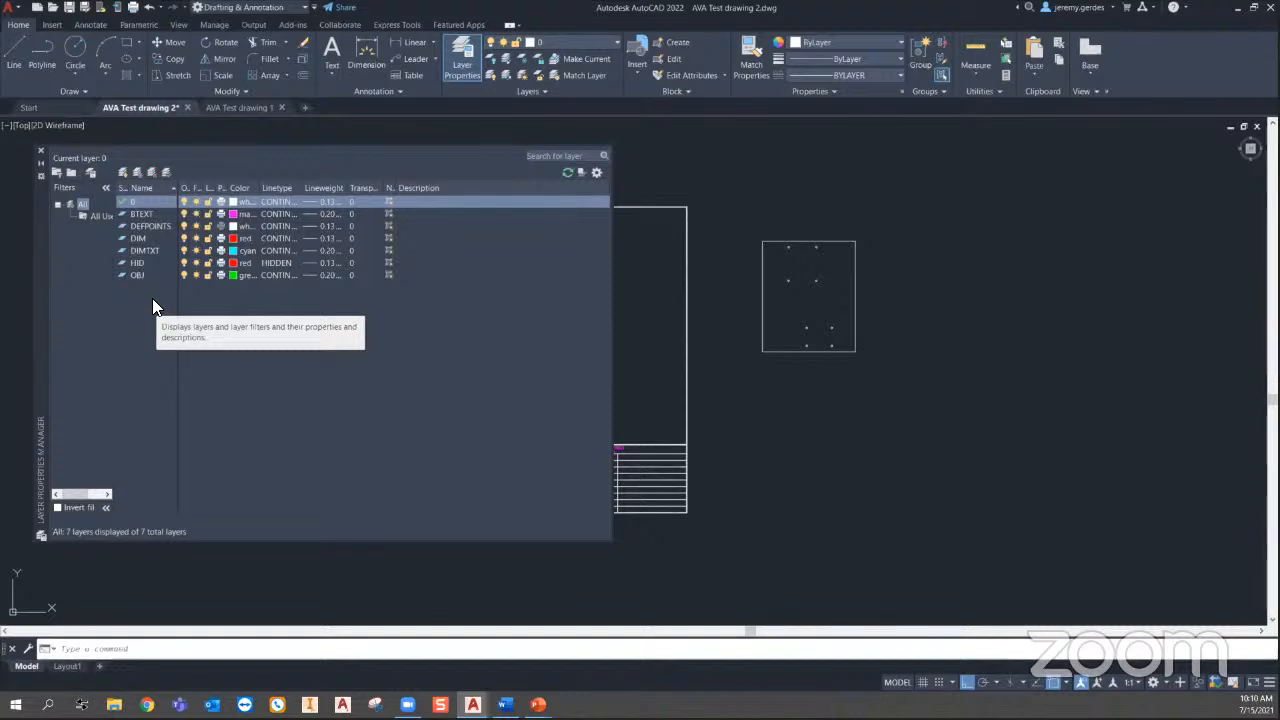
click(41, 154)
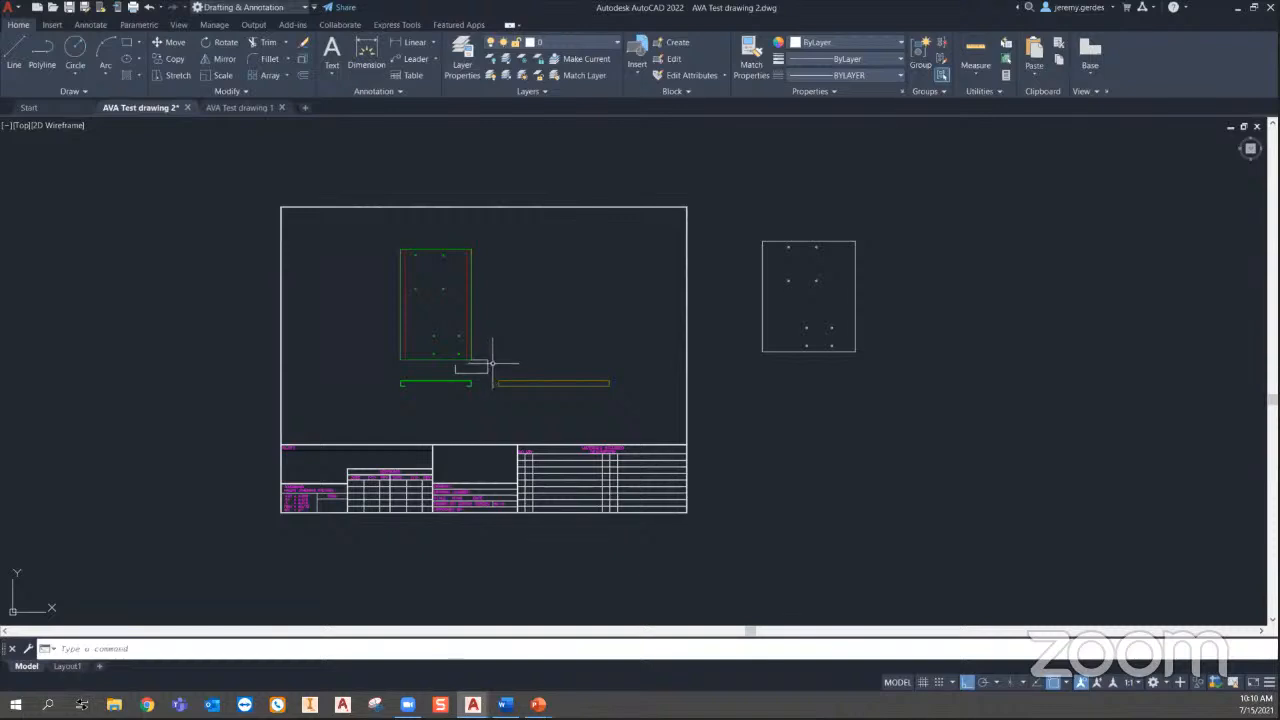
Step: Erase the second-row pair of holes from the green front view
click(442, 306)
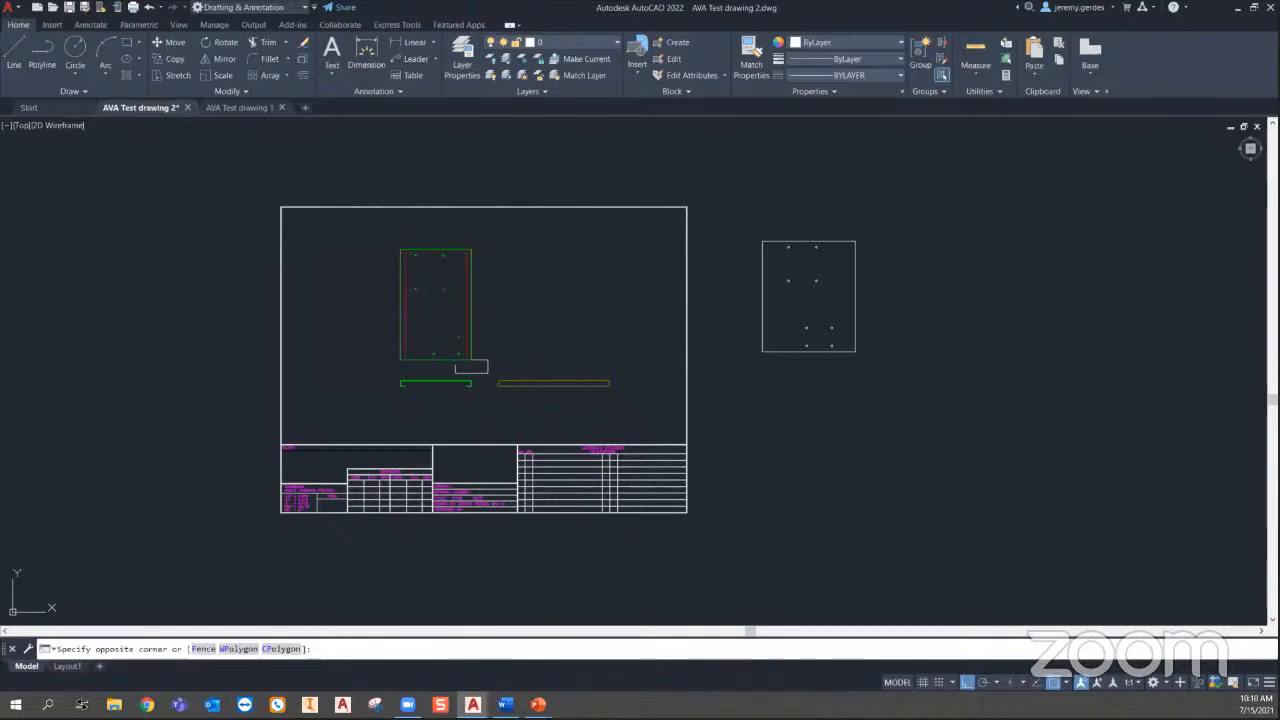
click(411, 289)
click(454, 297)
click(412, 281)
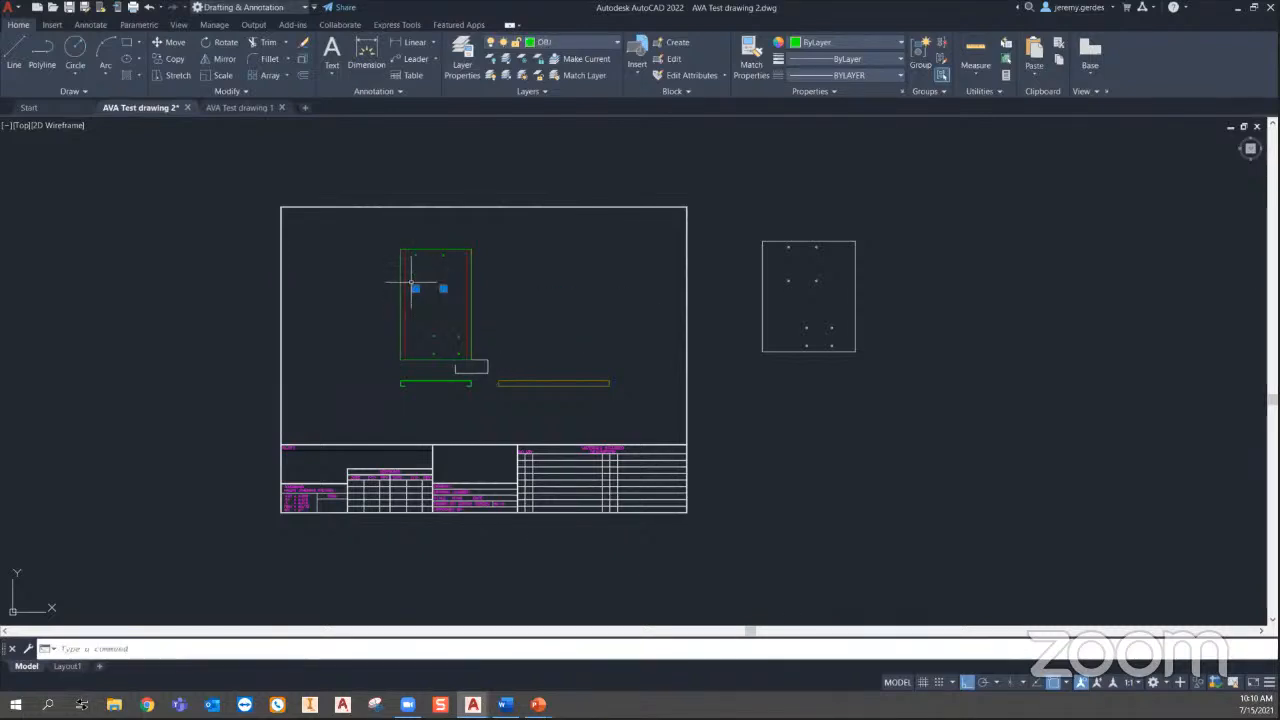
key(Delete)
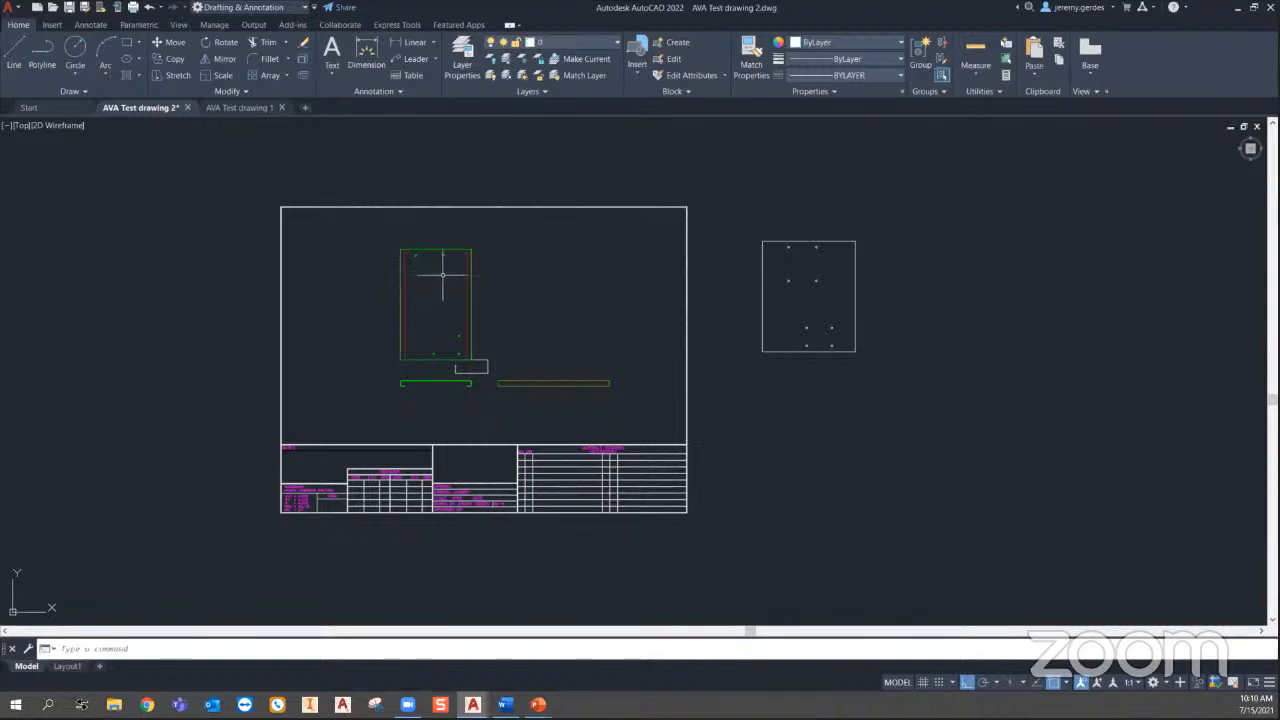
Step: Erase the top pair of holes in the green front view and restore it with OOPS
click(410, 253)
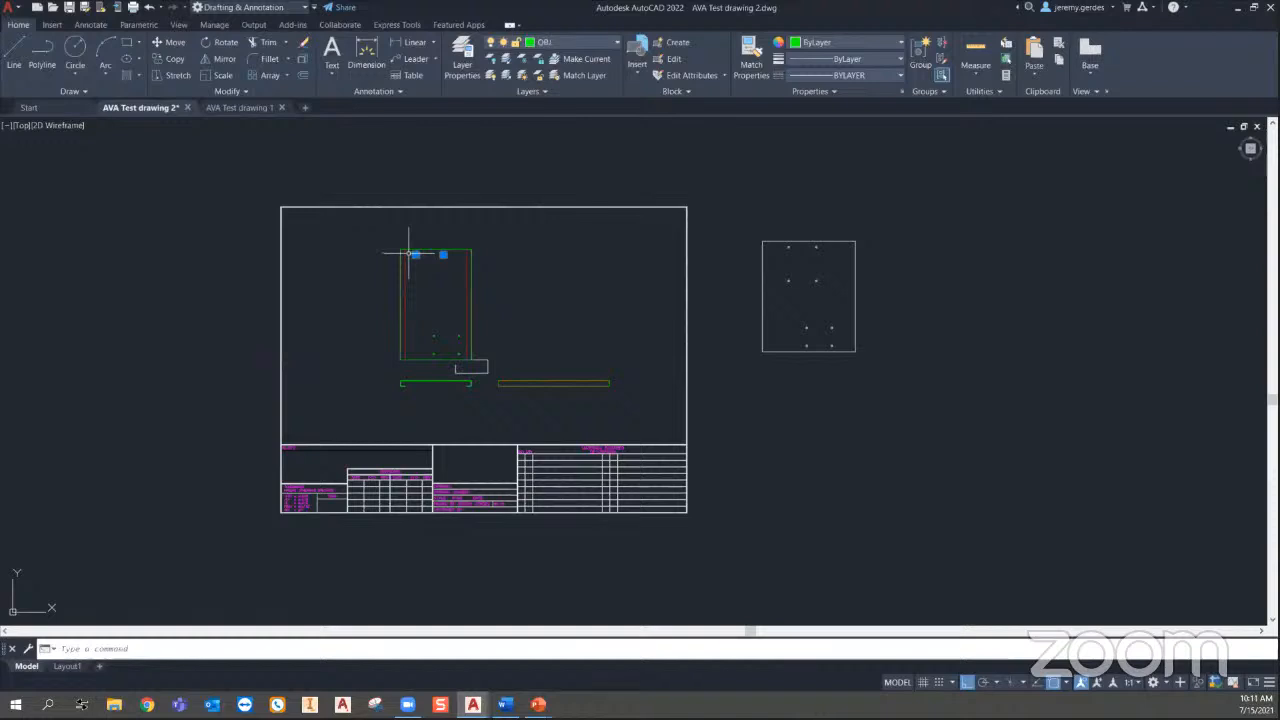
key(Escape)
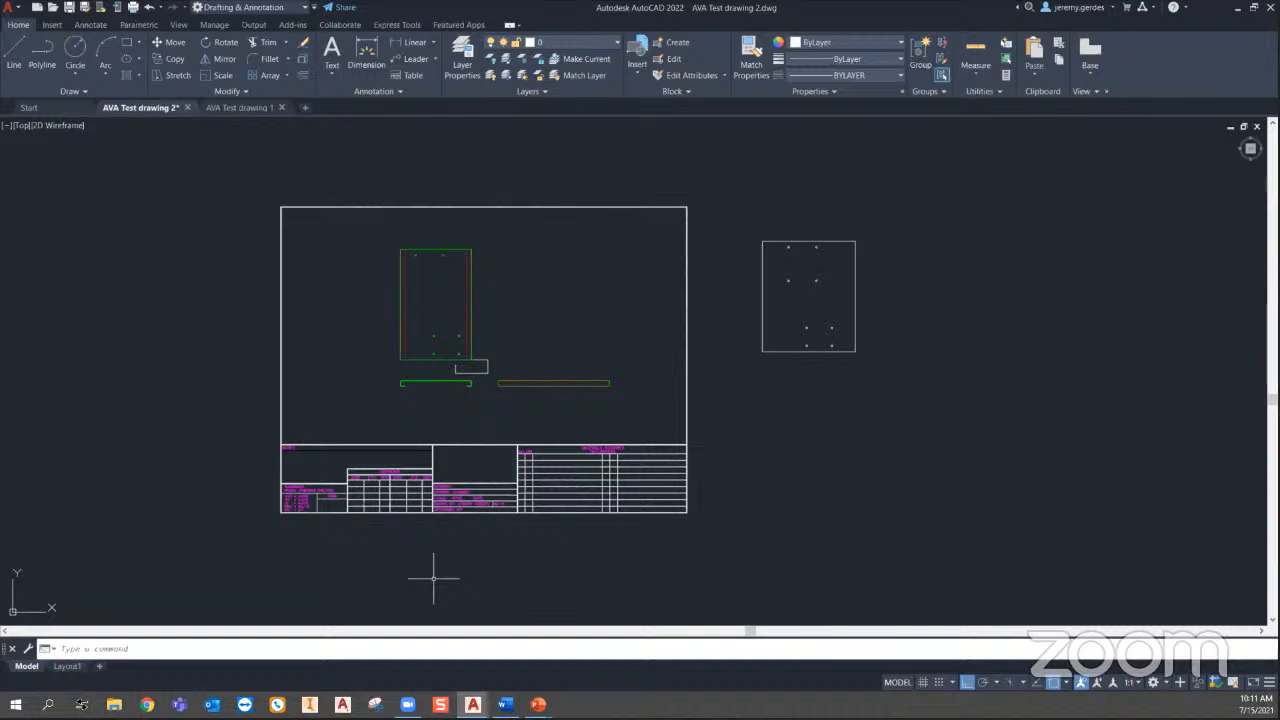
Step: Run the TIME command to read the drawing's creation, update and total editing times, and exit it
text(time)
key(Return)
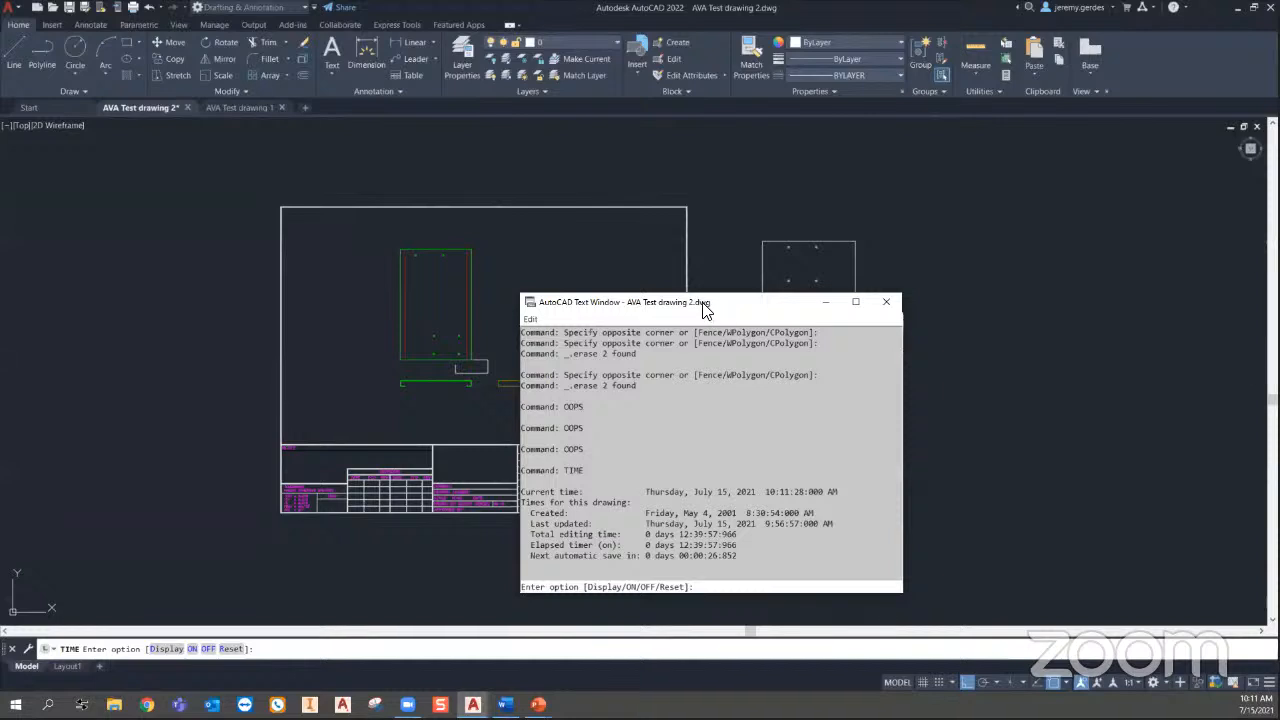
drag(703, 304, 692, 298)
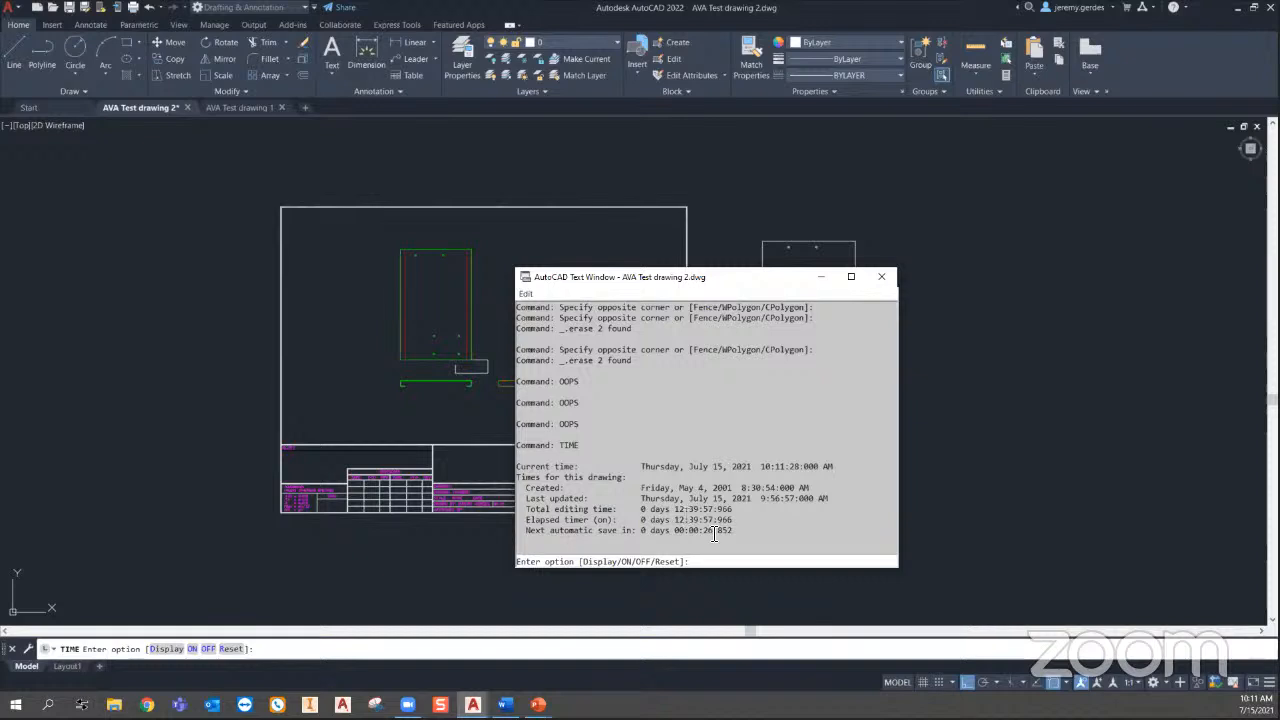
click(883, 277)
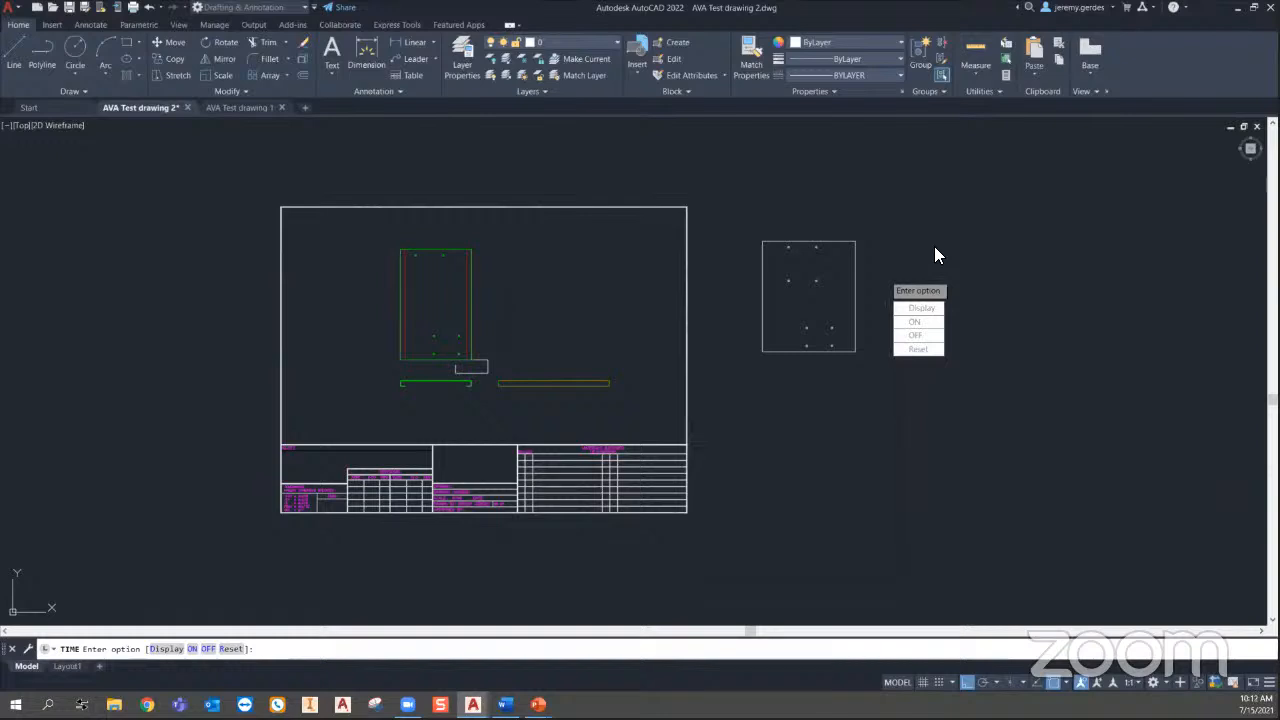
key(Escape)
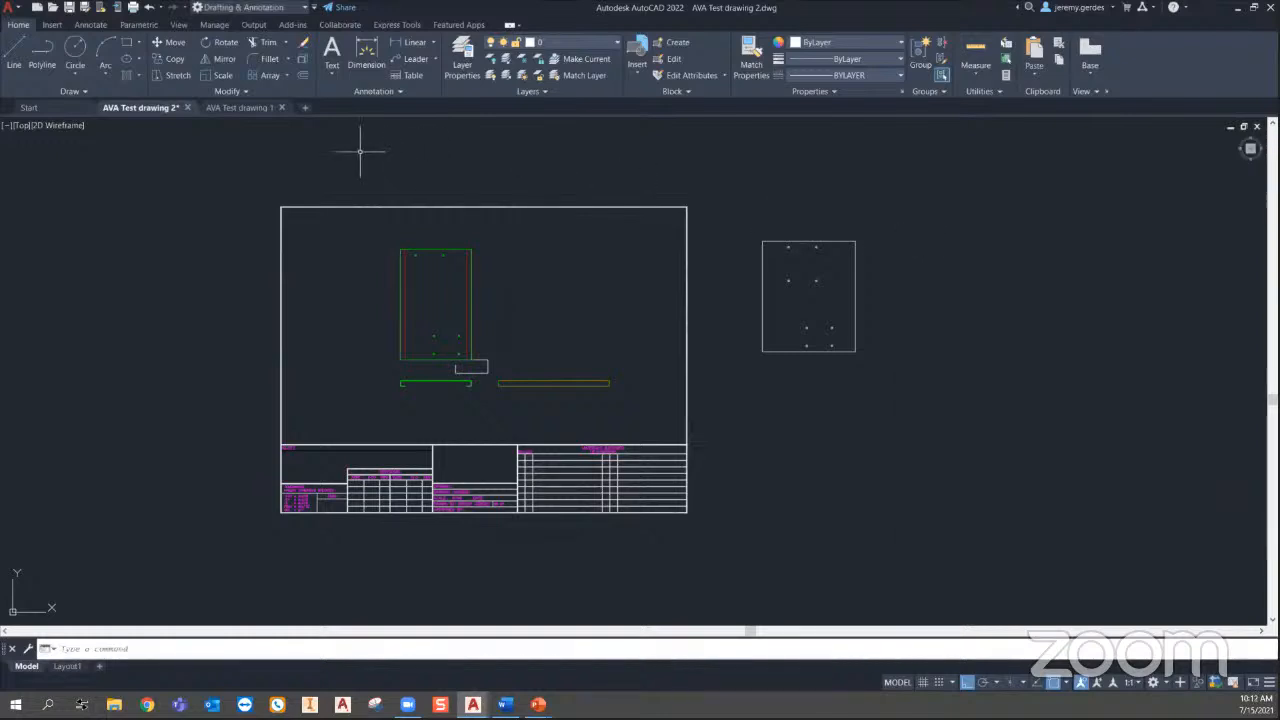
Step: Switch to the drawing AVA Test drawing 1
click(254, 107)
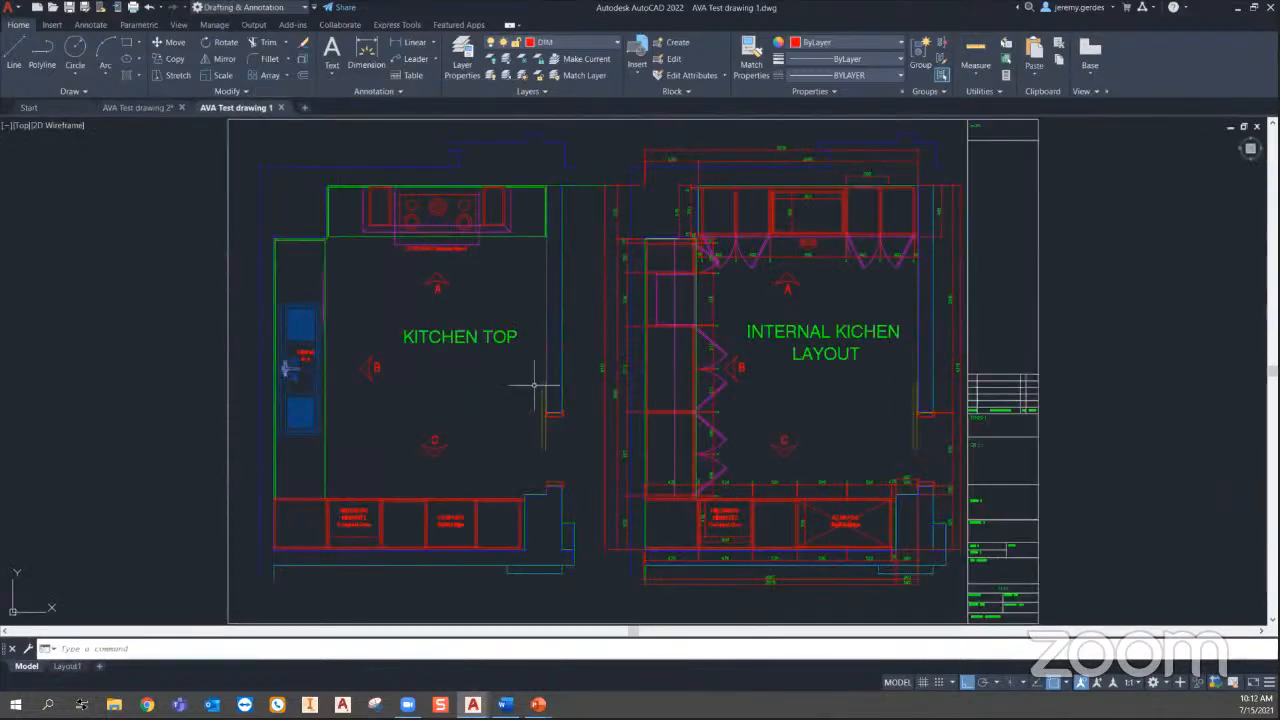
Step: Examine the text labels of the kitchen top plan and the neighbouring internal layout for spelling mistakes
middle_drag(481, 406, 488, 402)
scroll(491, 400, down, 2)
scroll(491, 400, up, 2)
middle_drag(385, 370, 401, 381)
scroll(401, 381, up, 3)
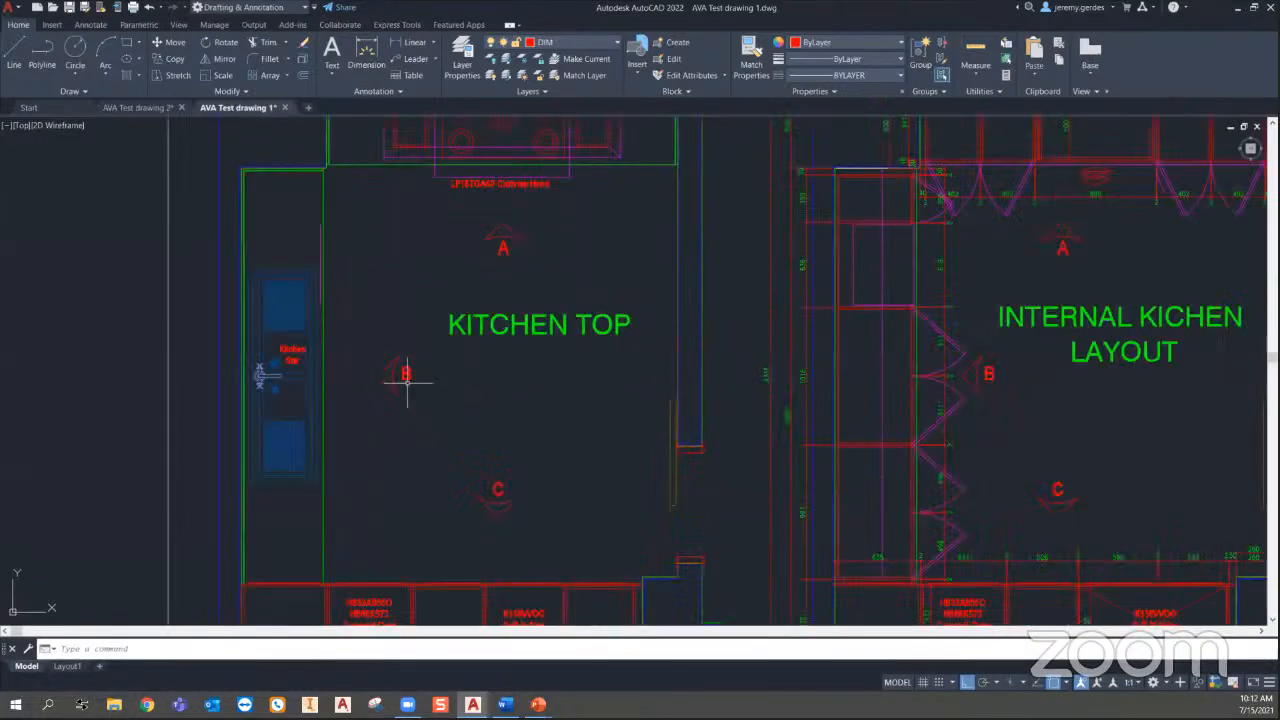
scroll(508, 389, up, 2)
middle_drag(506, 391, 575, 454)
scroll(575, 454, down, 2)
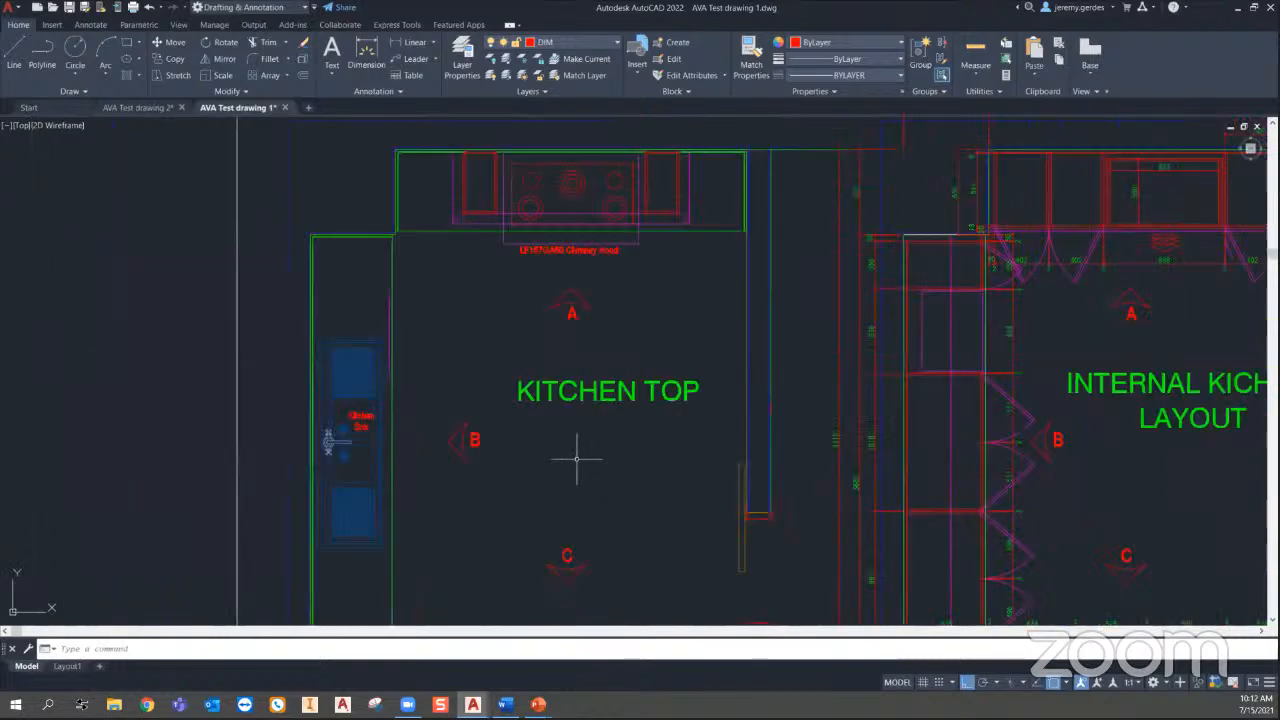
mouse_move(715, 440)
middle_down()
mouse_move(637, 389)
mouse_move(623, 333)
middle_up()
scroll(238, 315, up, 2)
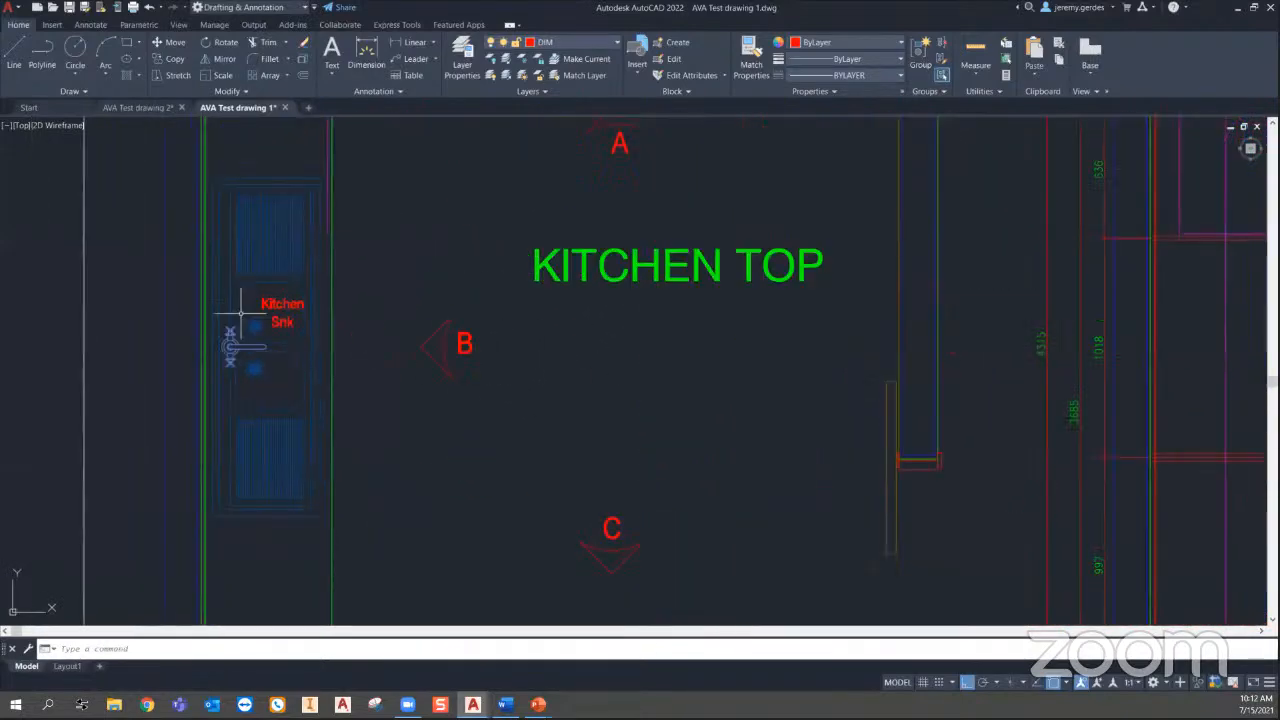
scroll(405, 367, down, 1)
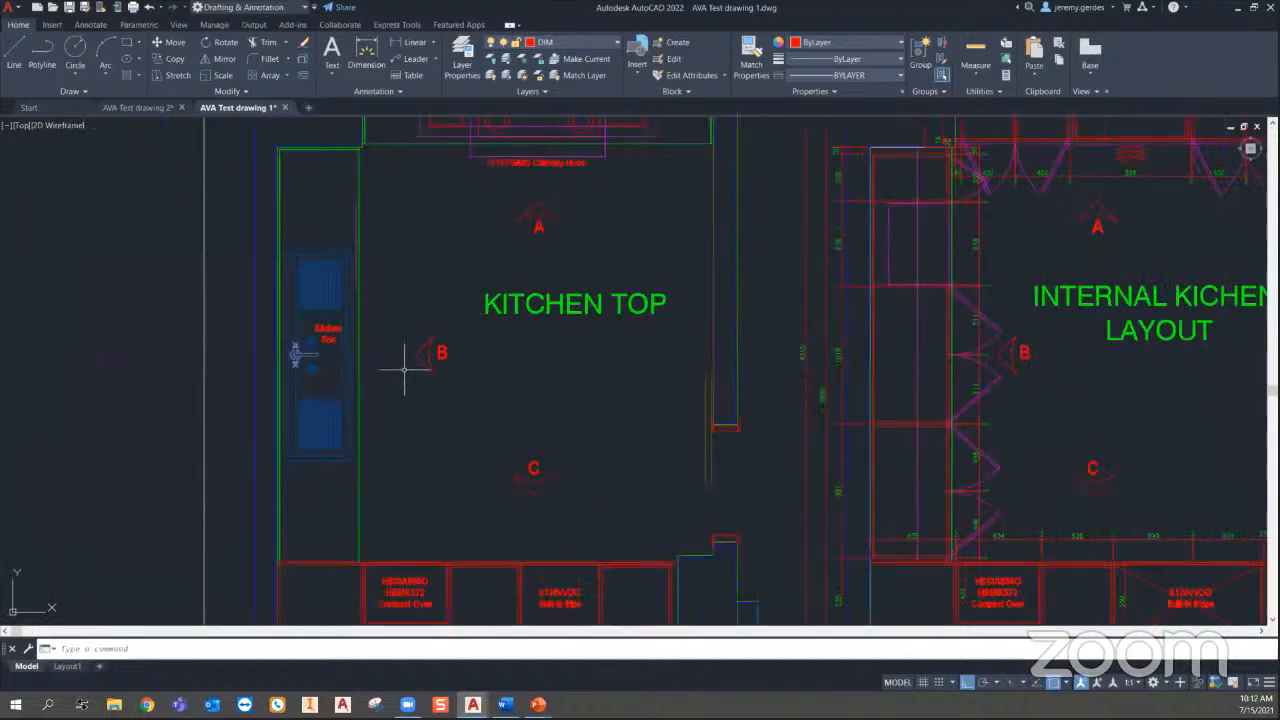
Step: Run a SPELL check on the entire drawing and correct the kitchen sink label's misspelling to Sink
text(SPELL)
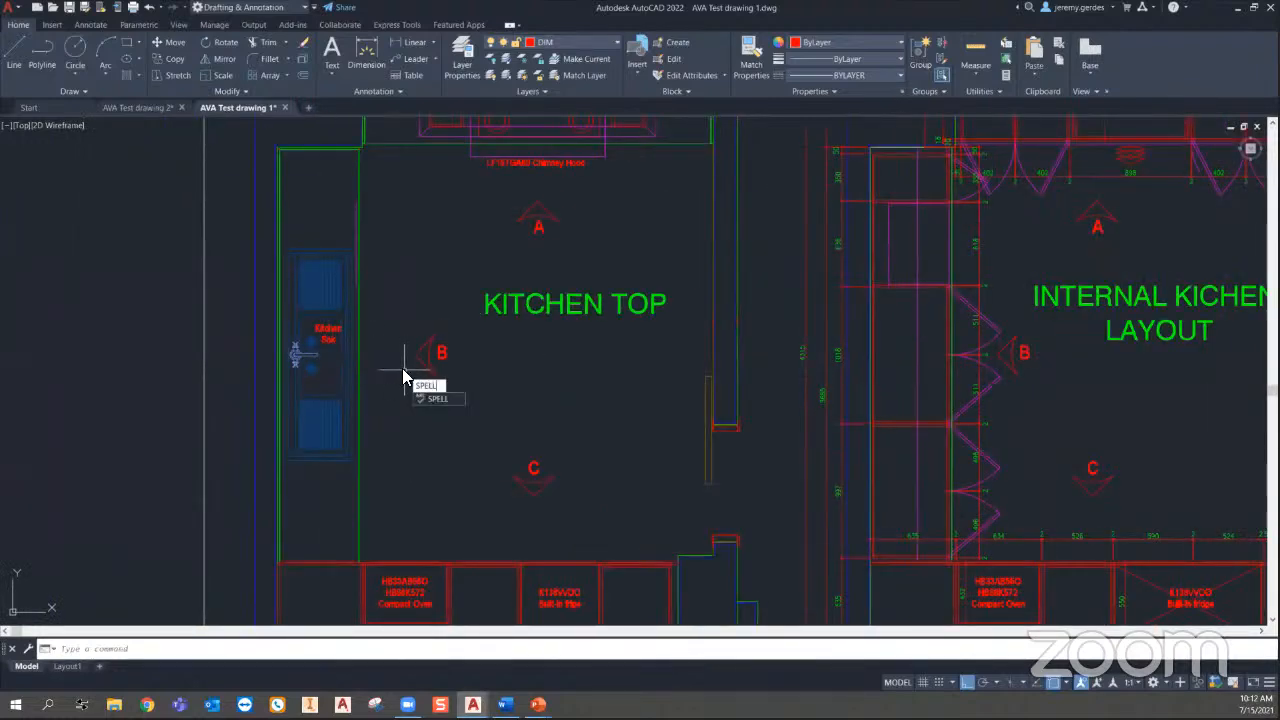
key(Return)
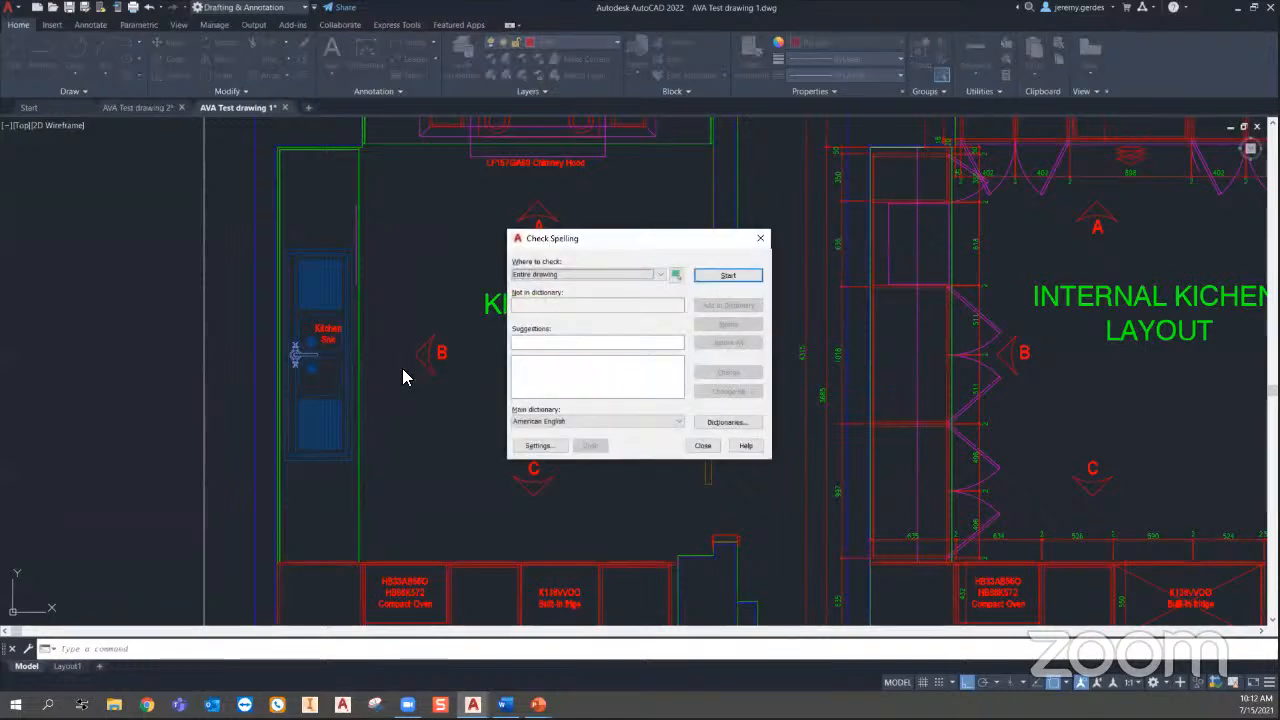
click(738, 276)
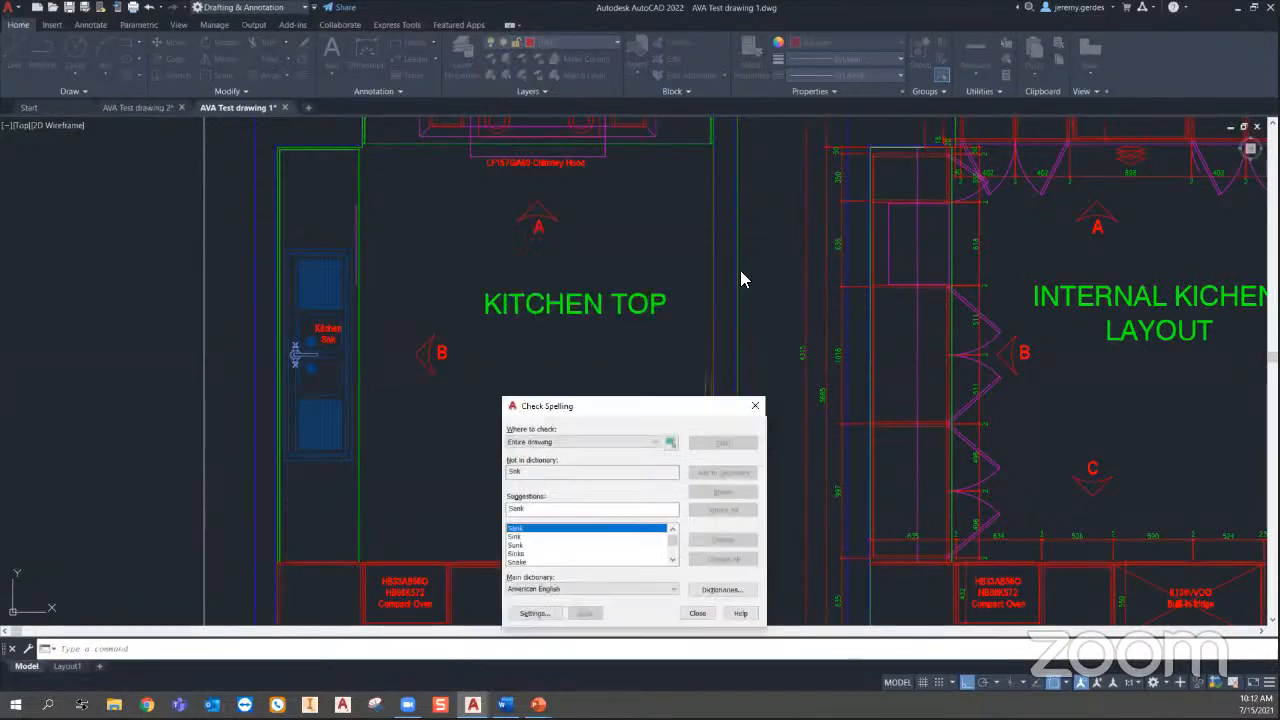
click(592, 538)
click(726, 540)
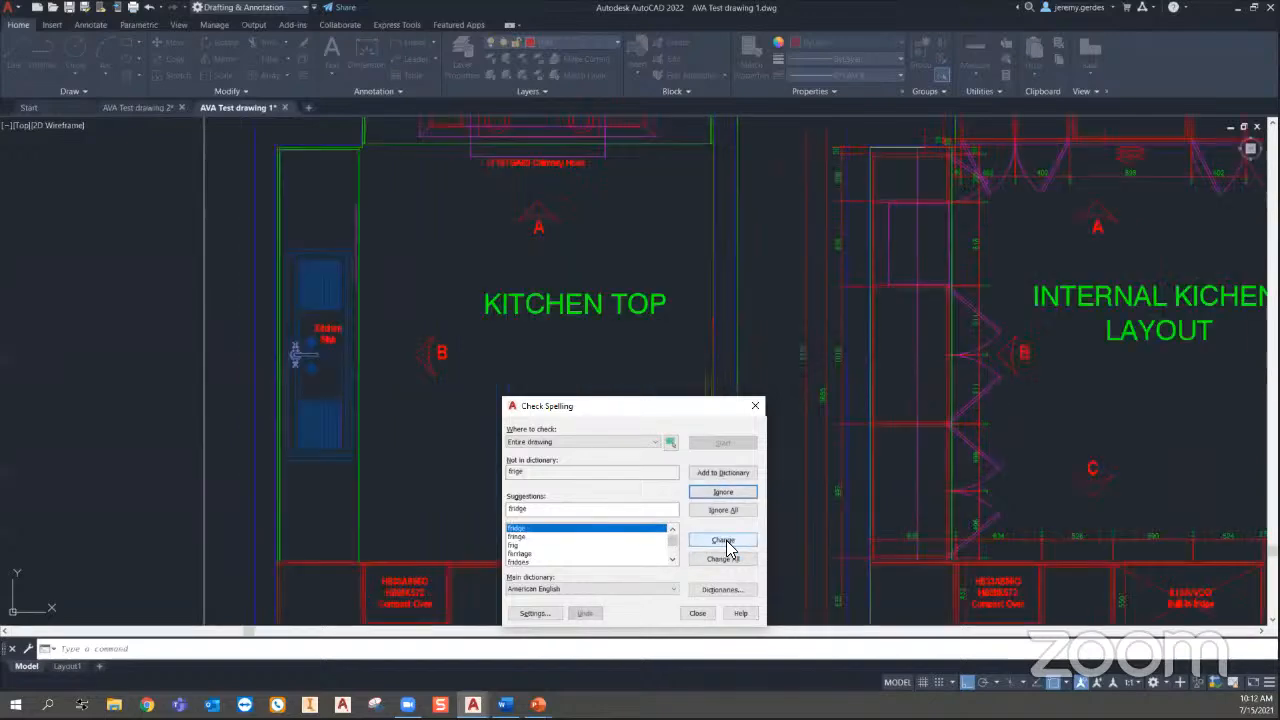
Step: Correct the remaining misspellings to fridge and KITCHEN, and close the spelling check
click(726, 540)
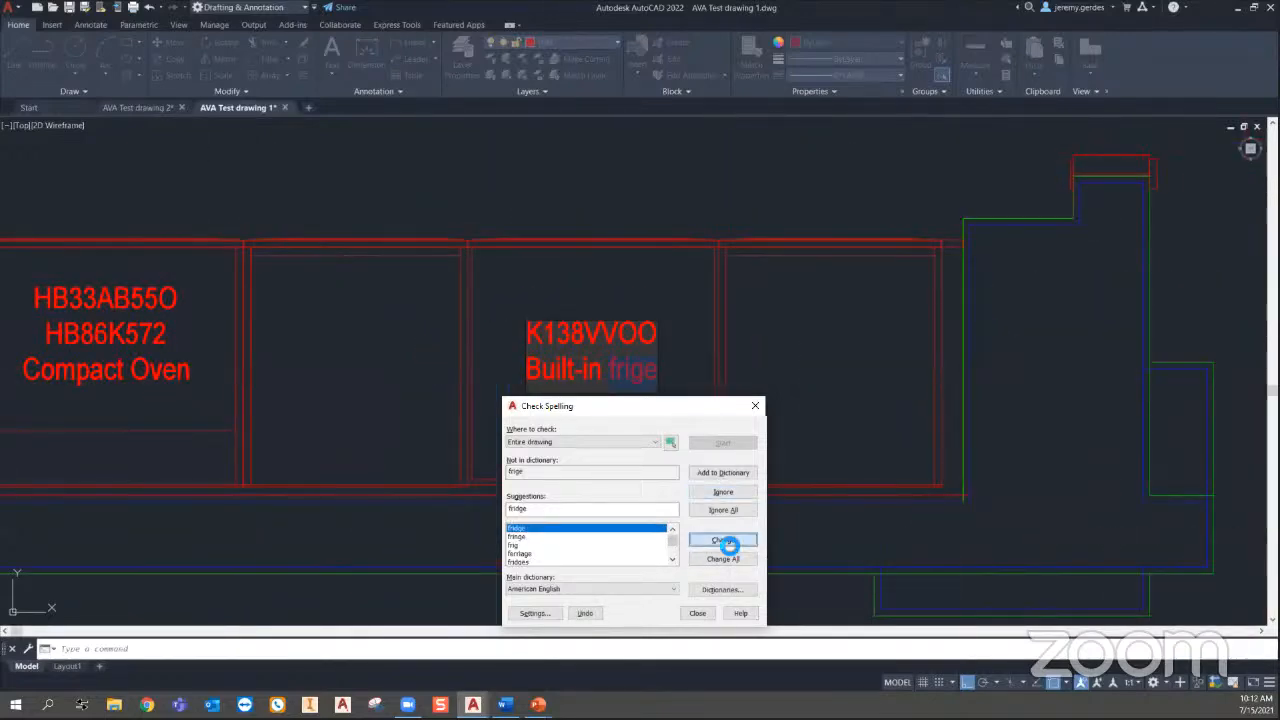
click(727, 545)
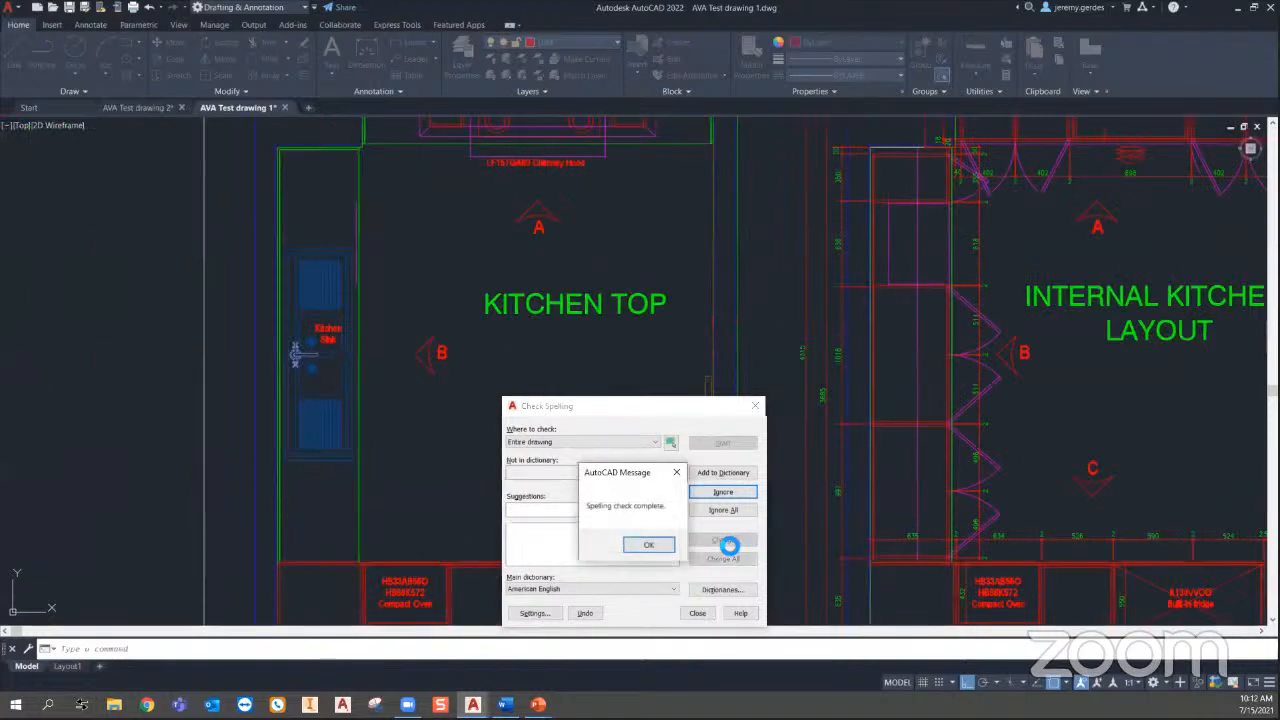
click(663, 543)
click(755, 405)
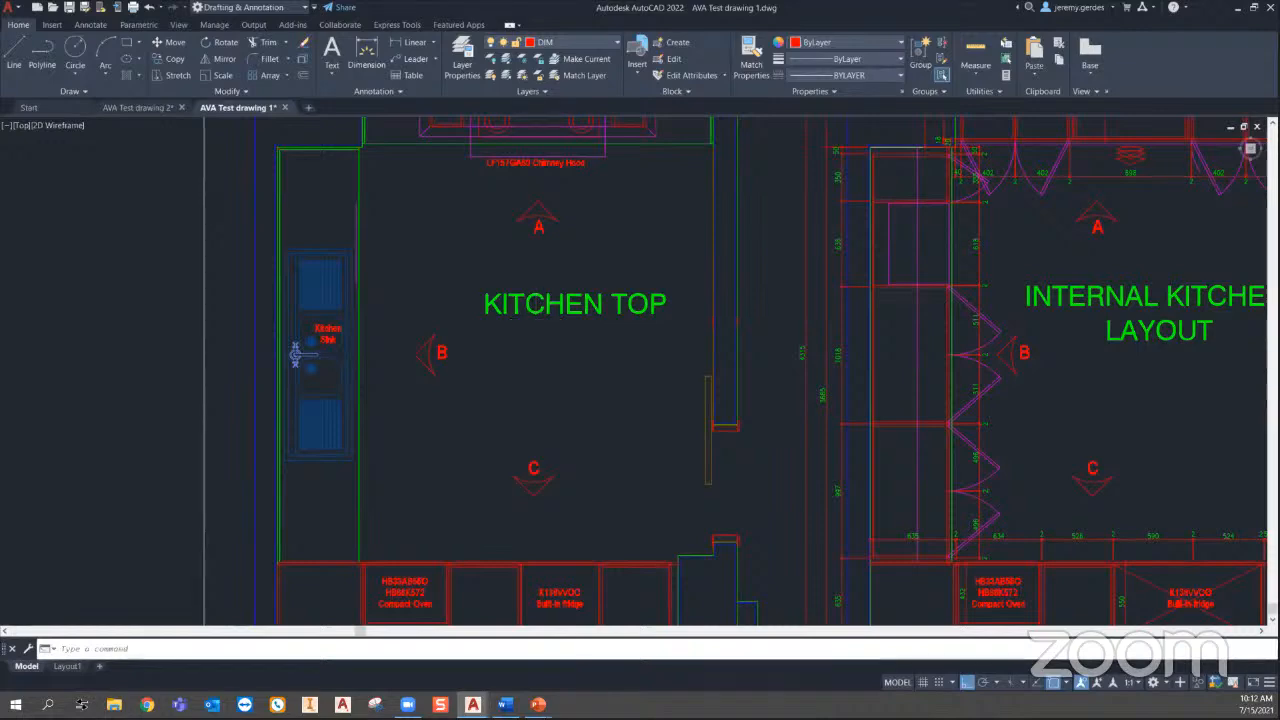
Step: Draw a small circle below marker B in the kitchen top plan
scroll(533, 315, down, 3)
scroll(549, 360, down, 1)
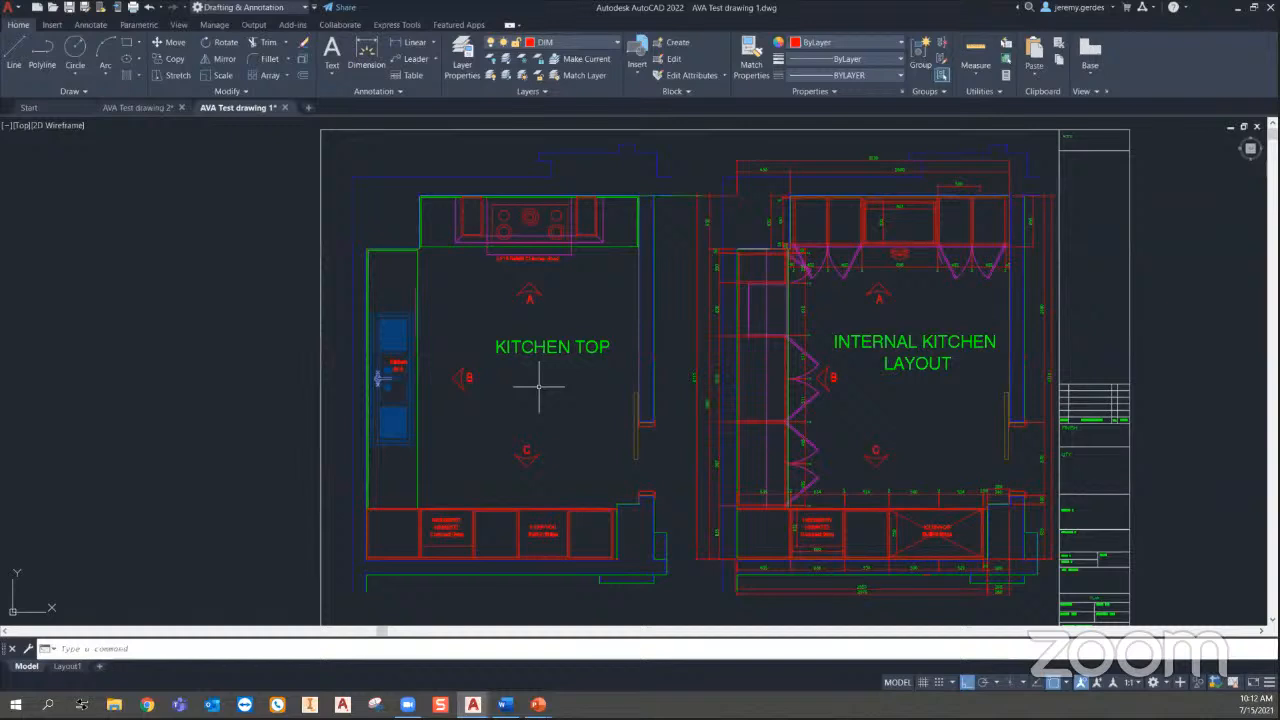
text(c)
key(Return)
scroll(473, 425, up, 2)
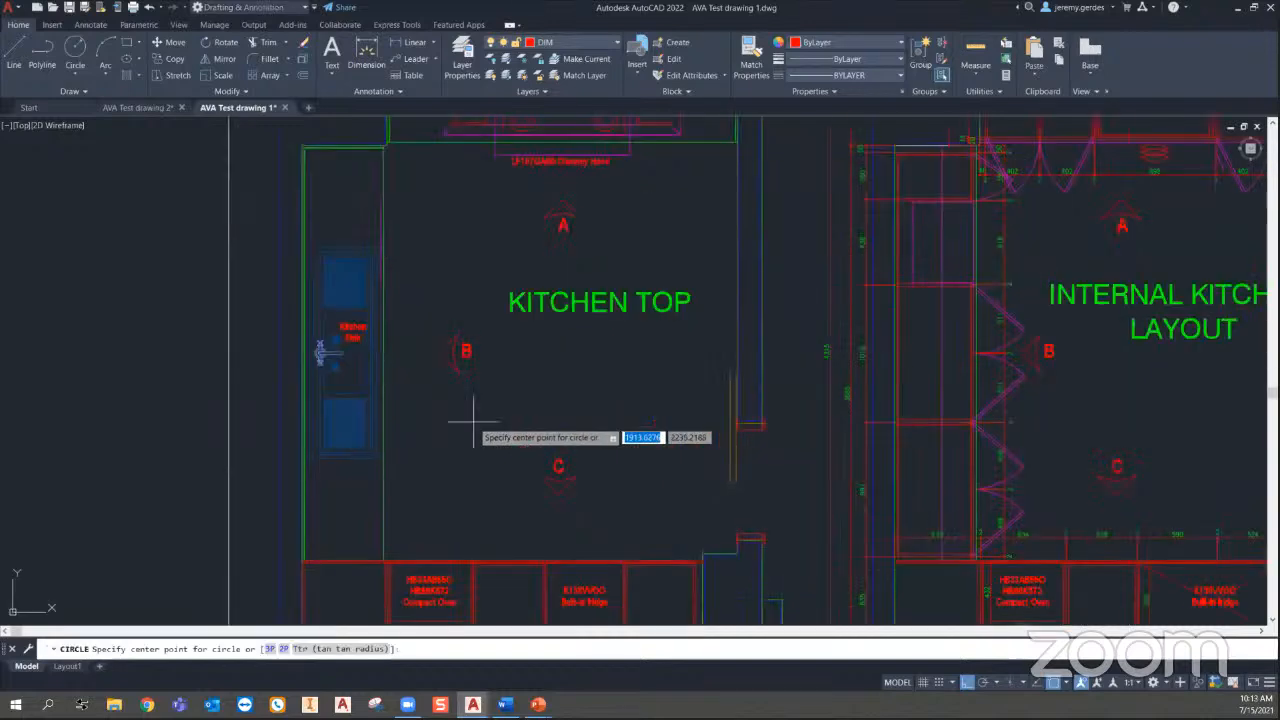
click(473, 425)
click(486, 425)
scroll(473, 427, up, 2)
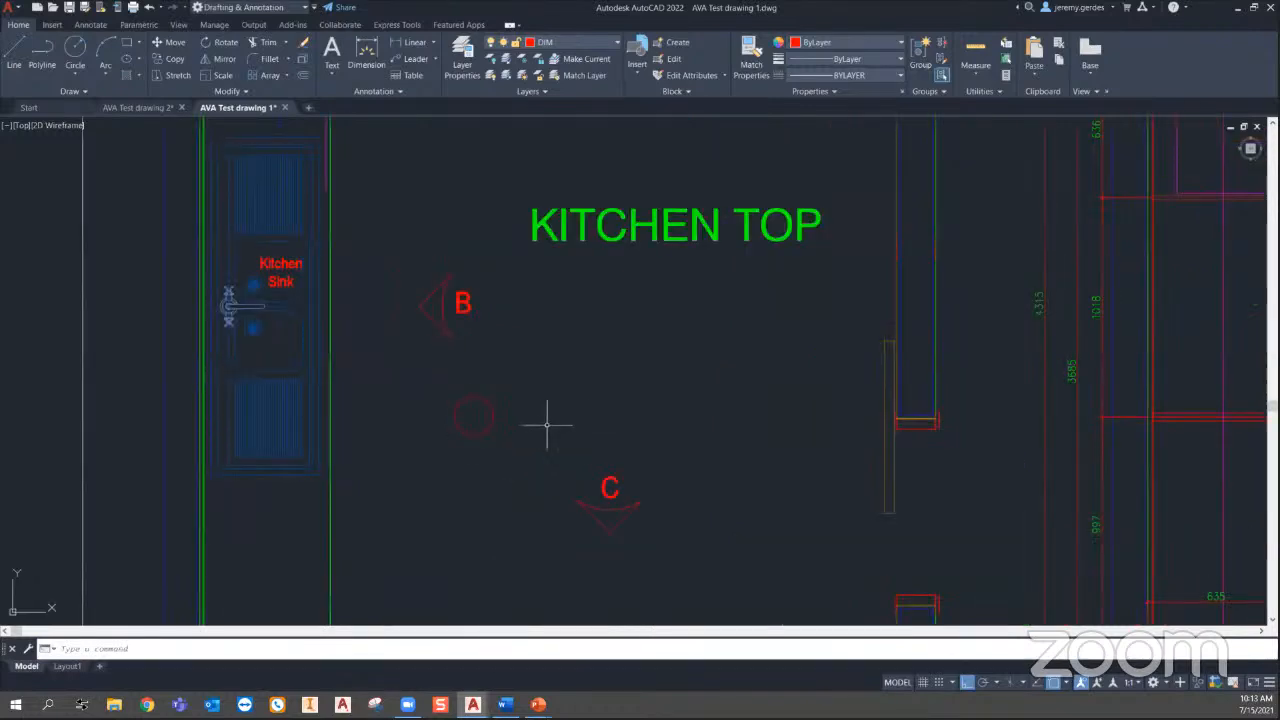
Step: Draw three more circles of different sizes in a row to the right of the first circle
key(Return)
click(529, 427)
click(558, 430)
key(Return)
click(580, 432)
click(590, 432)
key(Return)
click(620, 424)
click(641, 422)
Step: Draw two short horizontal lines, one above the other, to the right of the row of circles
text(l)
key(Return)
click(664, 388)
click(705, 397)
right_click(705, 398)
click(723, 409)
key(Return)
click(674, 416)
click(722, 424)
key(Return)
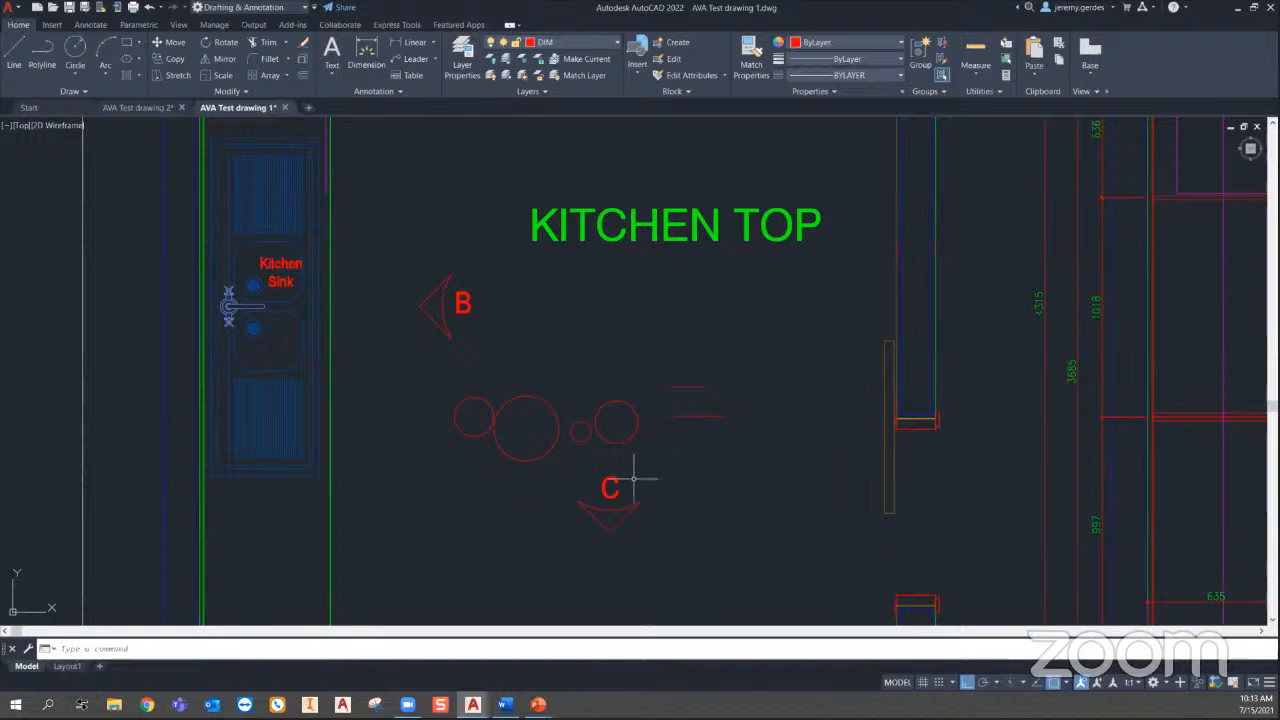
Step: Draw two larger circles of similar size, diagonally offset, below the two short lines
text(mi)
key(Return)
text(c)
key(Return)
click(706, 505)
click(740, 497)
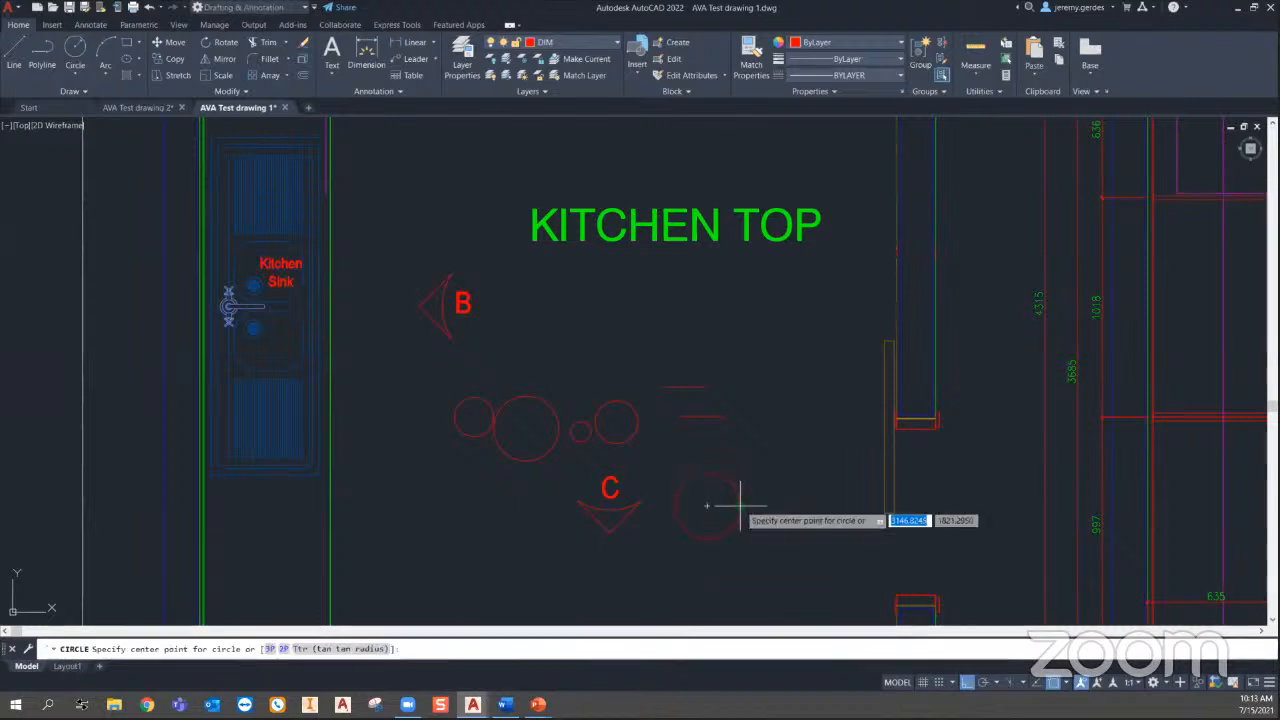
click(748, 568)
click(778, 552)
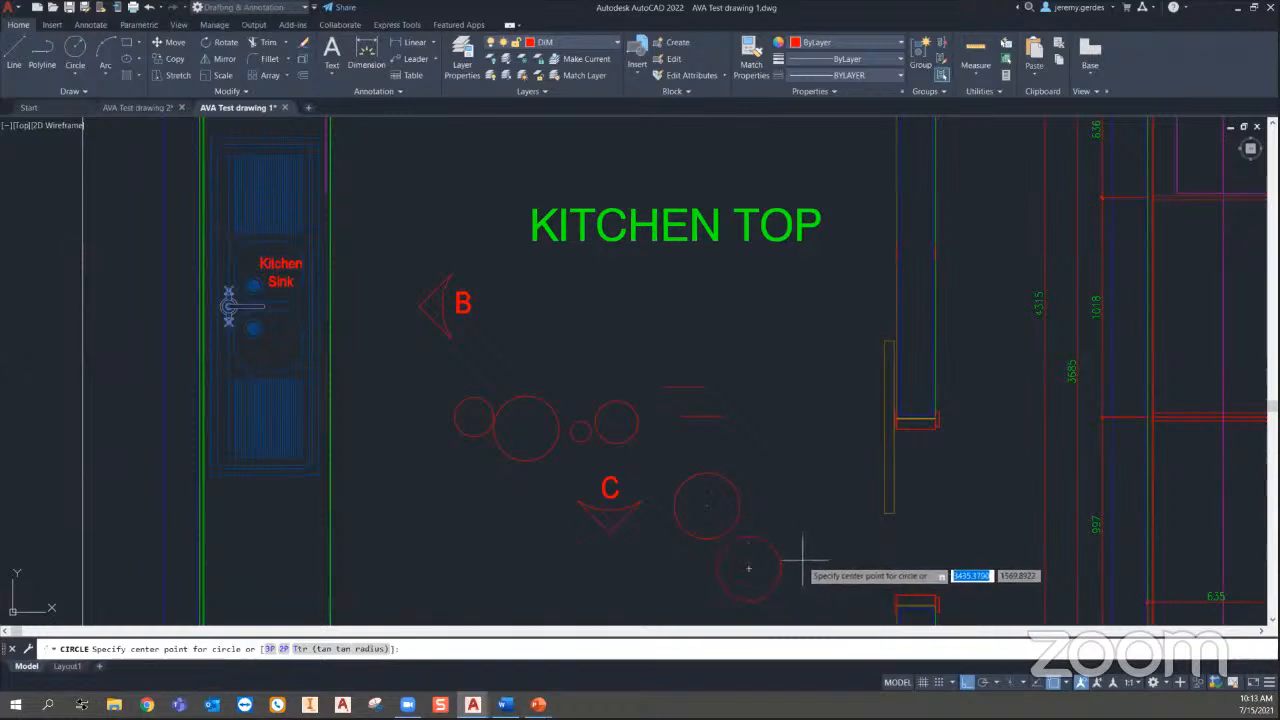
key(Escape)
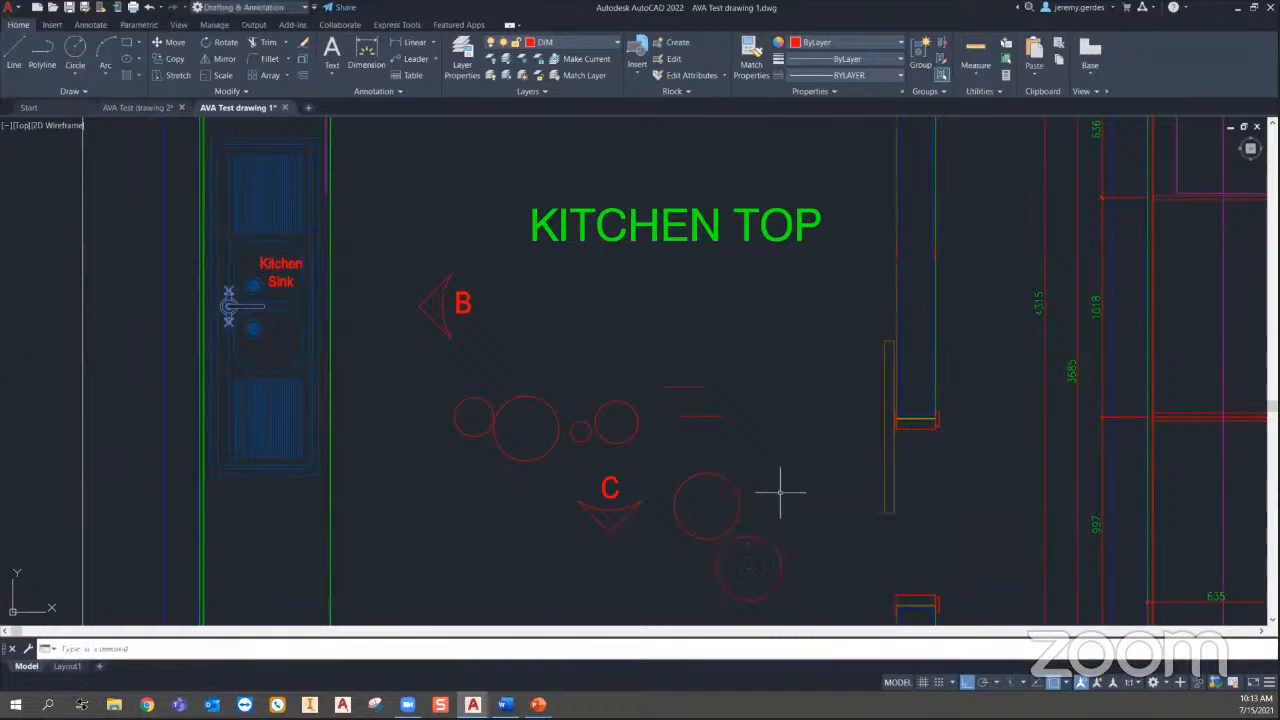
Step: Examine both kitchen plans as a whole, including the added circles and lines
scroll(769, 492, down, 4)
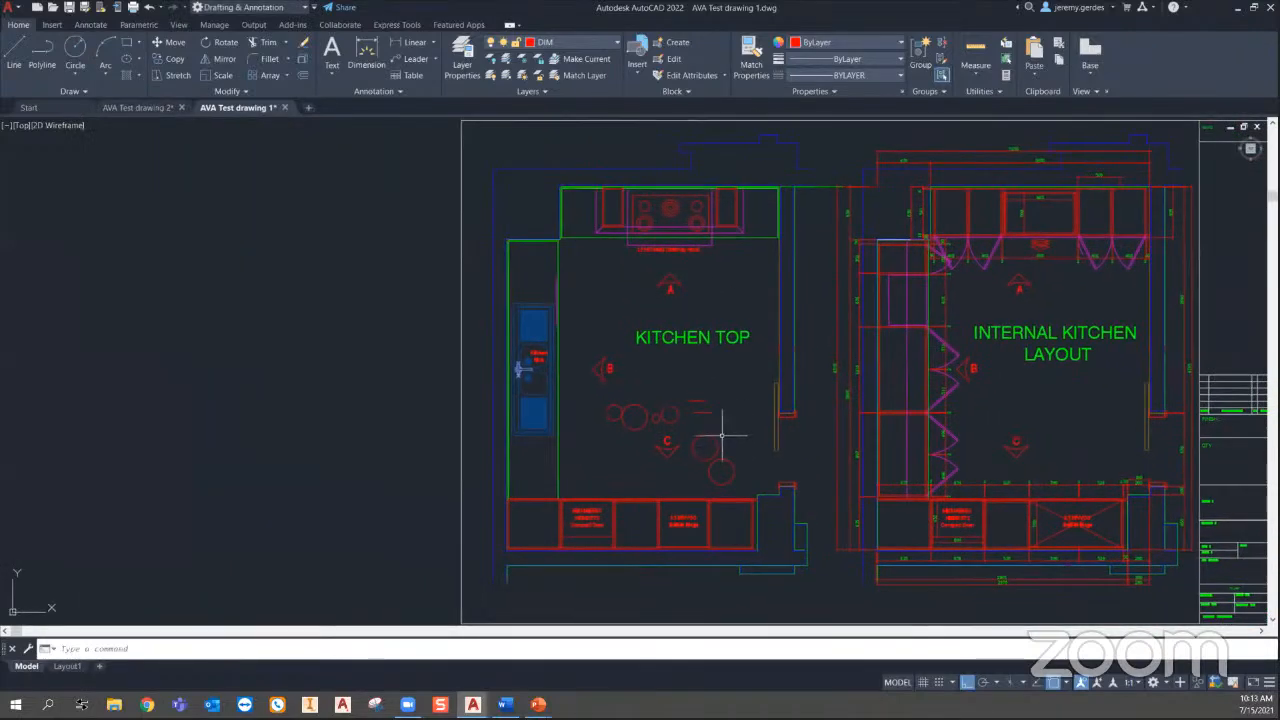
middle_drag(722, 436, 675, 436)
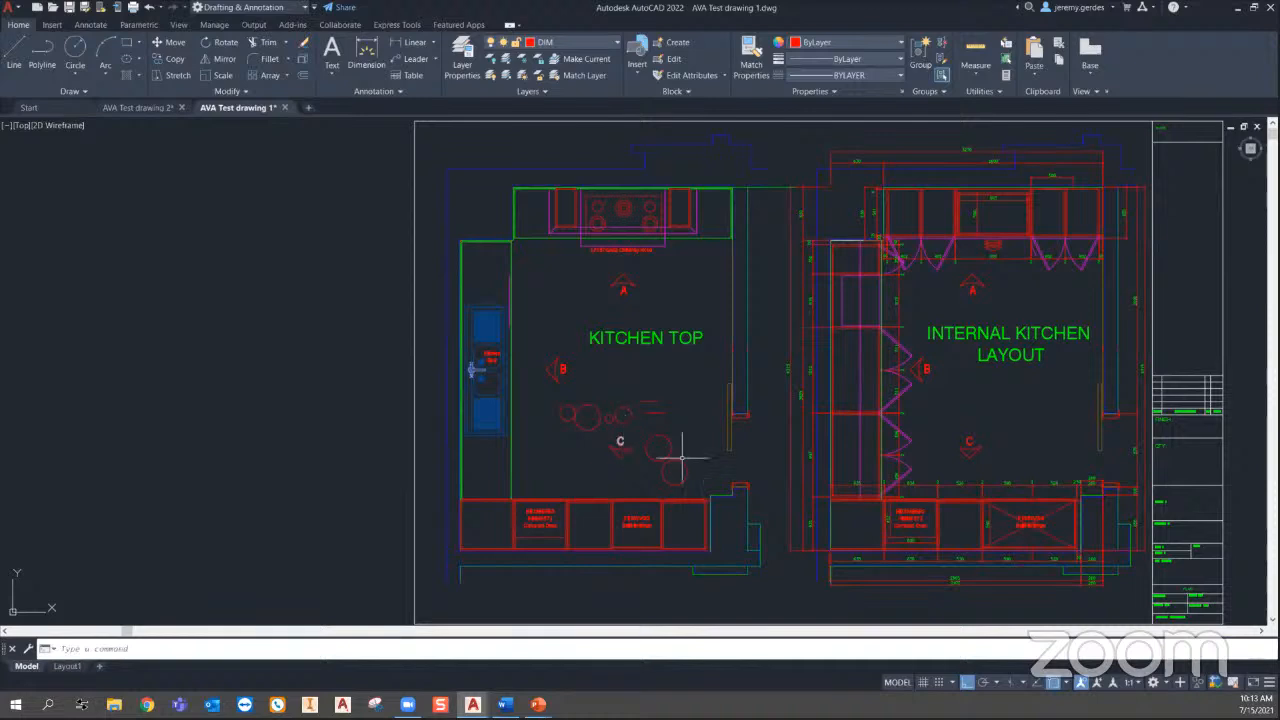
scroll(694, 449, down, 2)
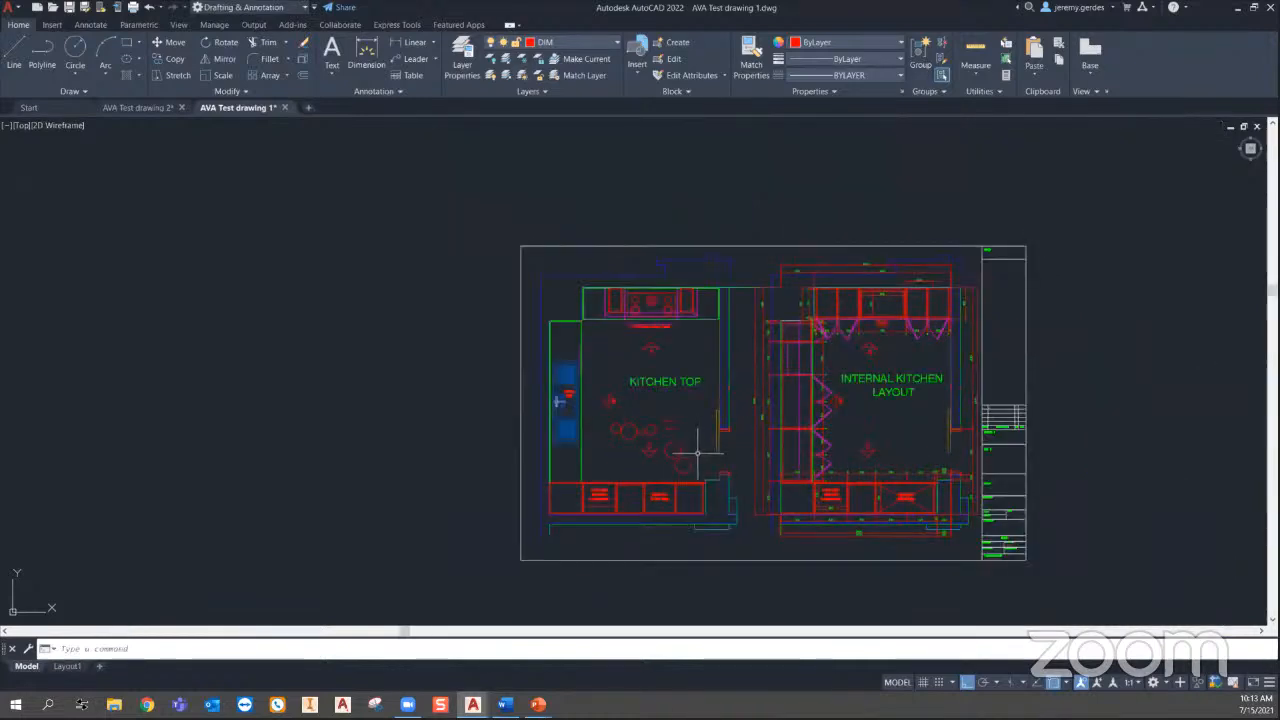
middle_drag(694, 449, 643, 441)
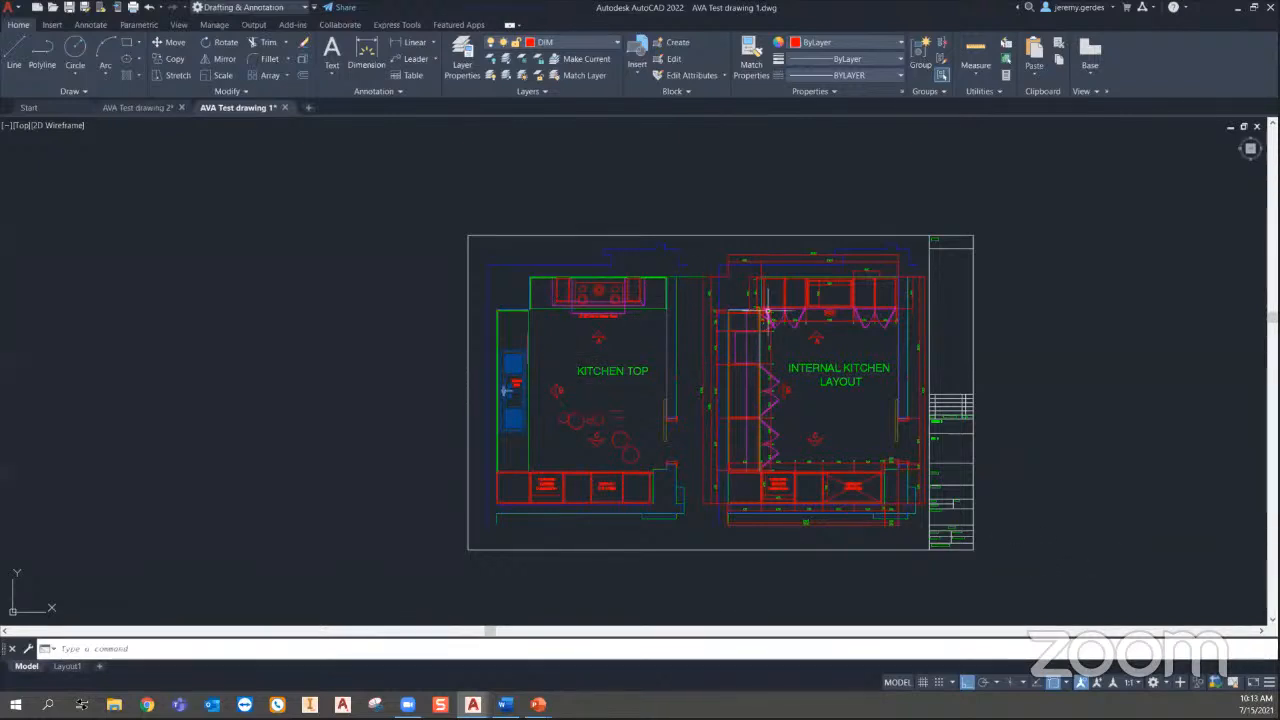
scroll(770, 349, up, 2)
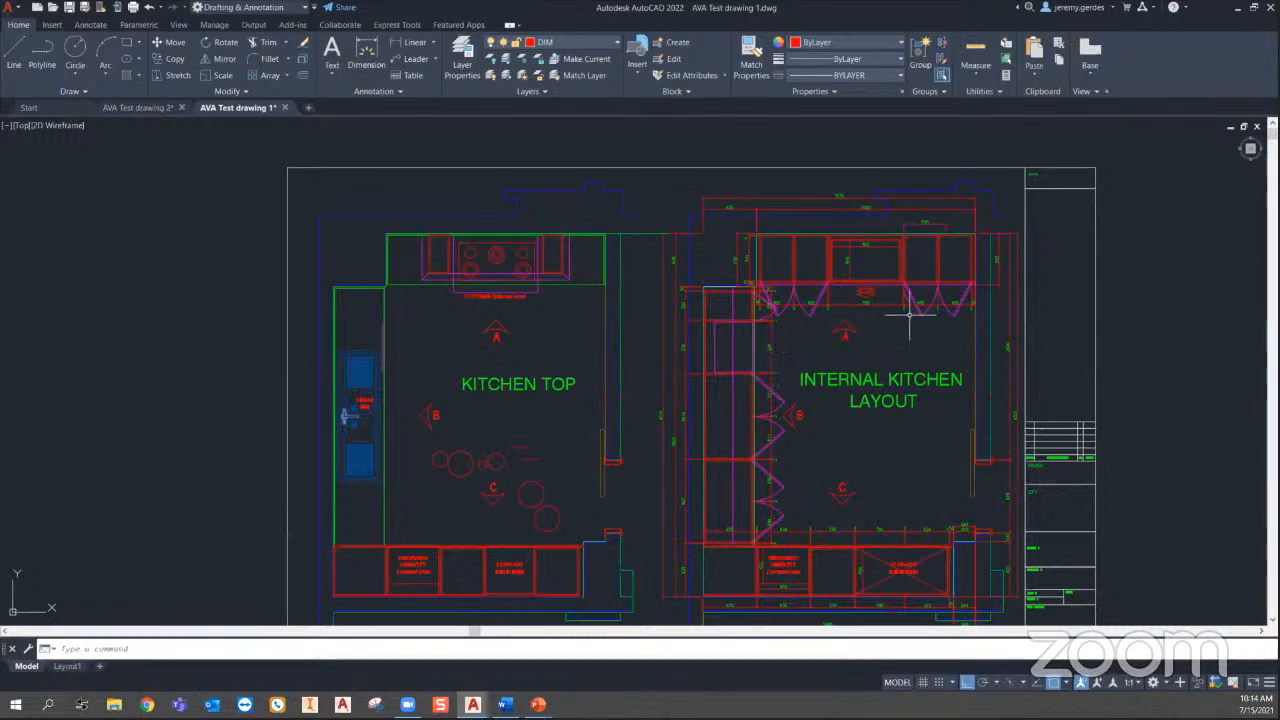
scroll(910, 316, down, 2)
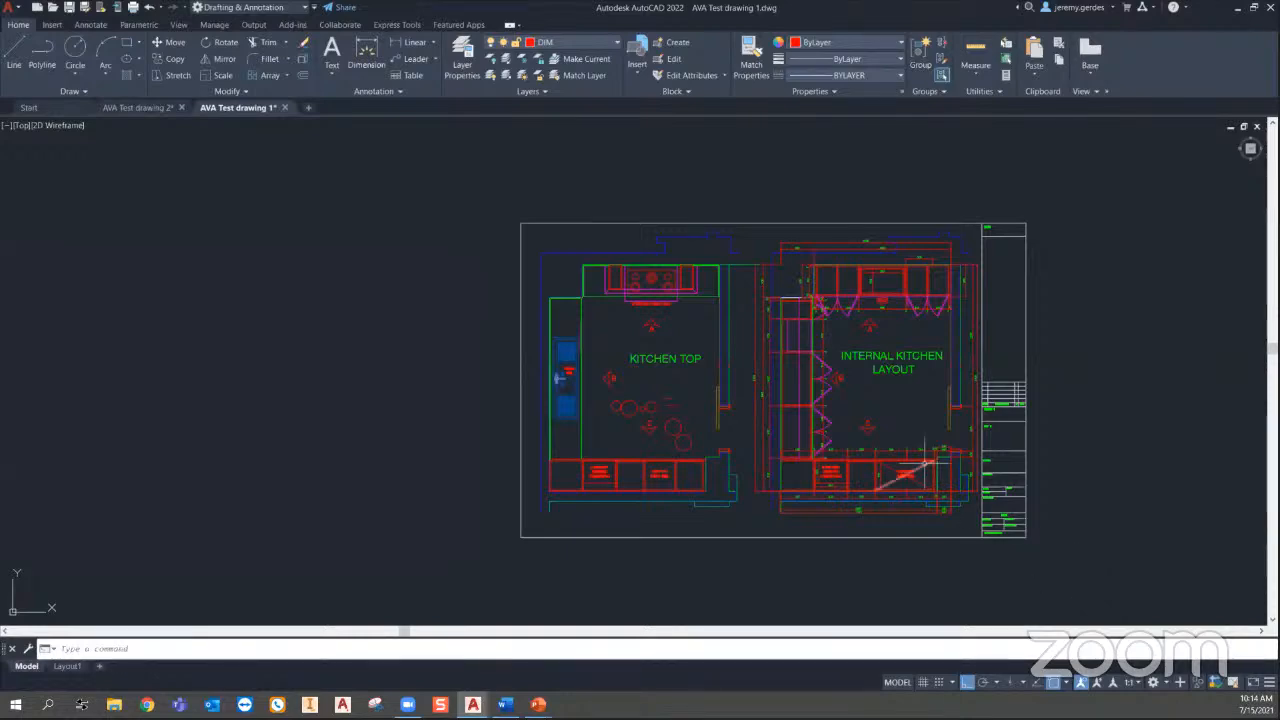
scroll(897, 452, up, 3)
scroll(897, 452, down, 1)
scroll(836, 414, down, 1)
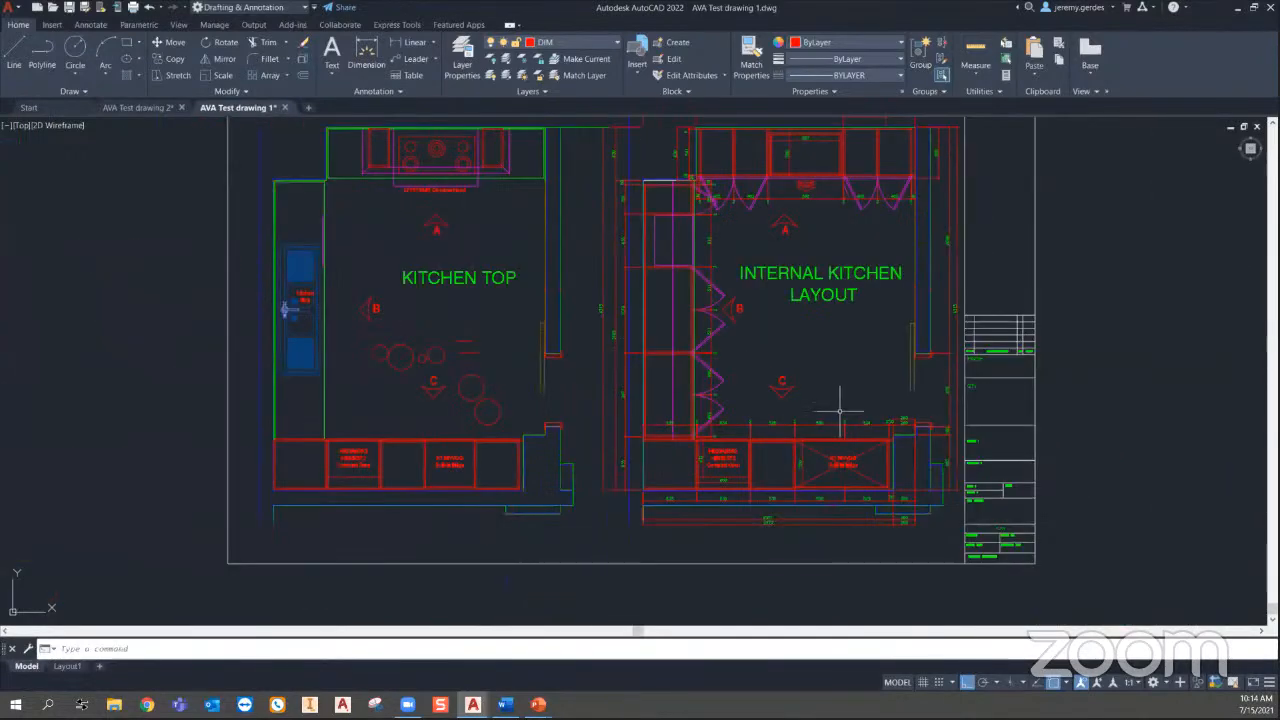
Step: Select all objects in the drawing with a crossing window and show their properties
scroll(840, 410, down, 2)
click(989, 546)
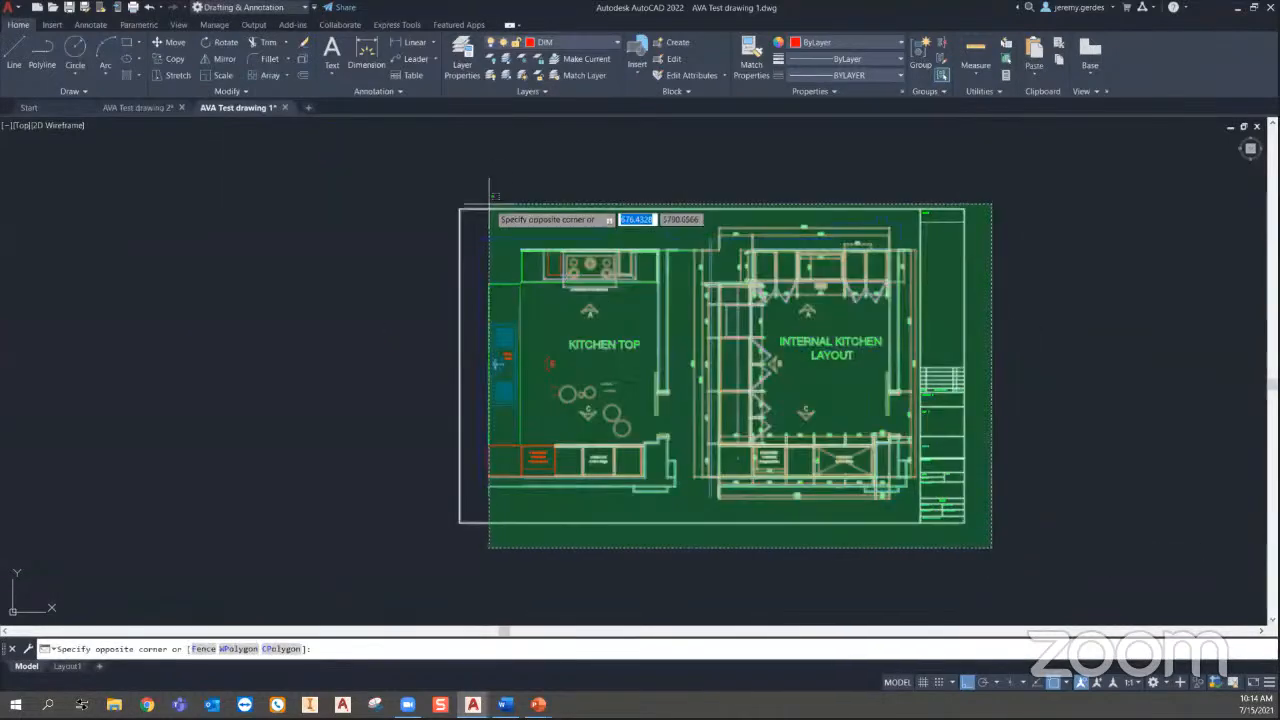
click(422, 171)
right_click(422, 171)
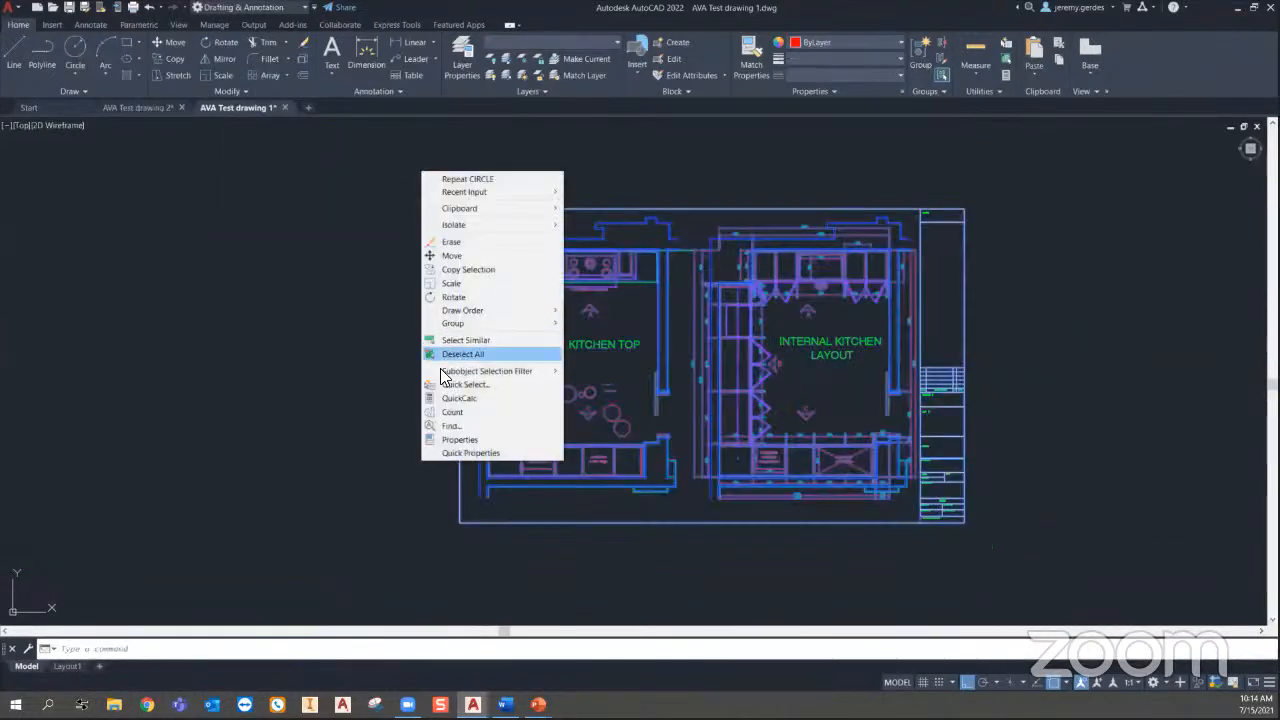
click(460, 439)
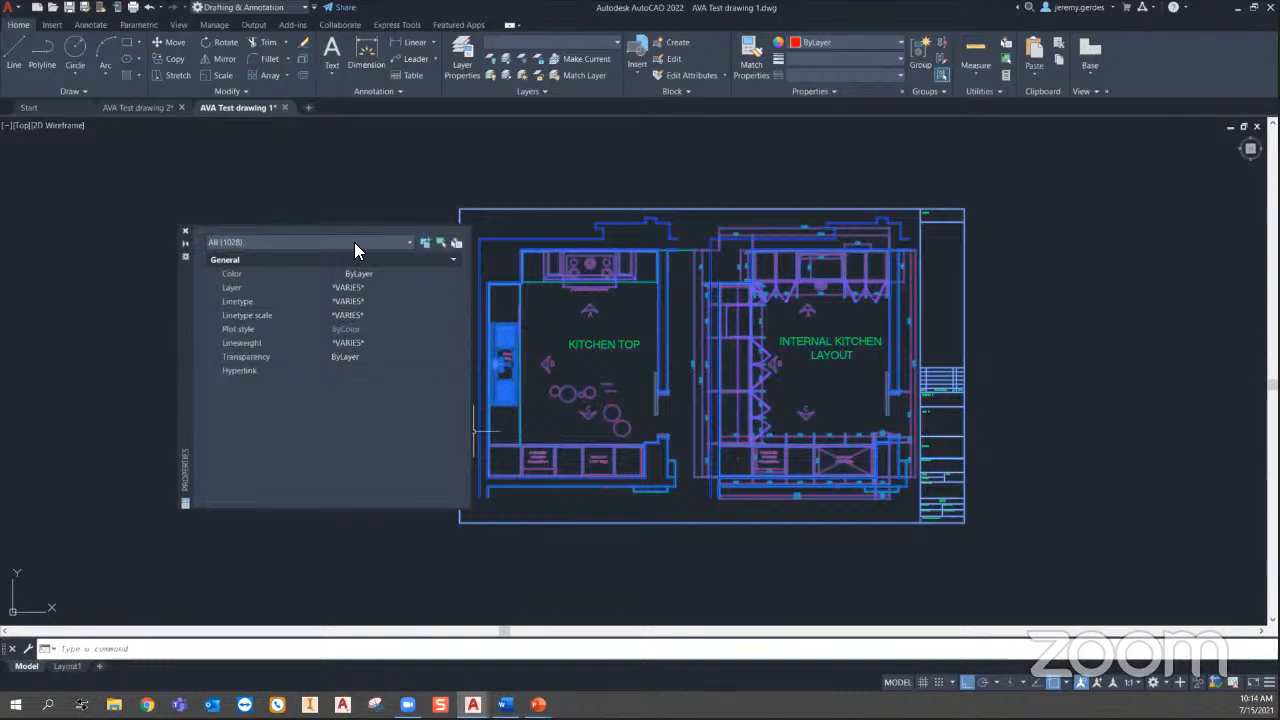
Step: Review the selection by object type, filtering to Line and to Rotated Dimension, and close the properties and clear the selection
click(354, 243)
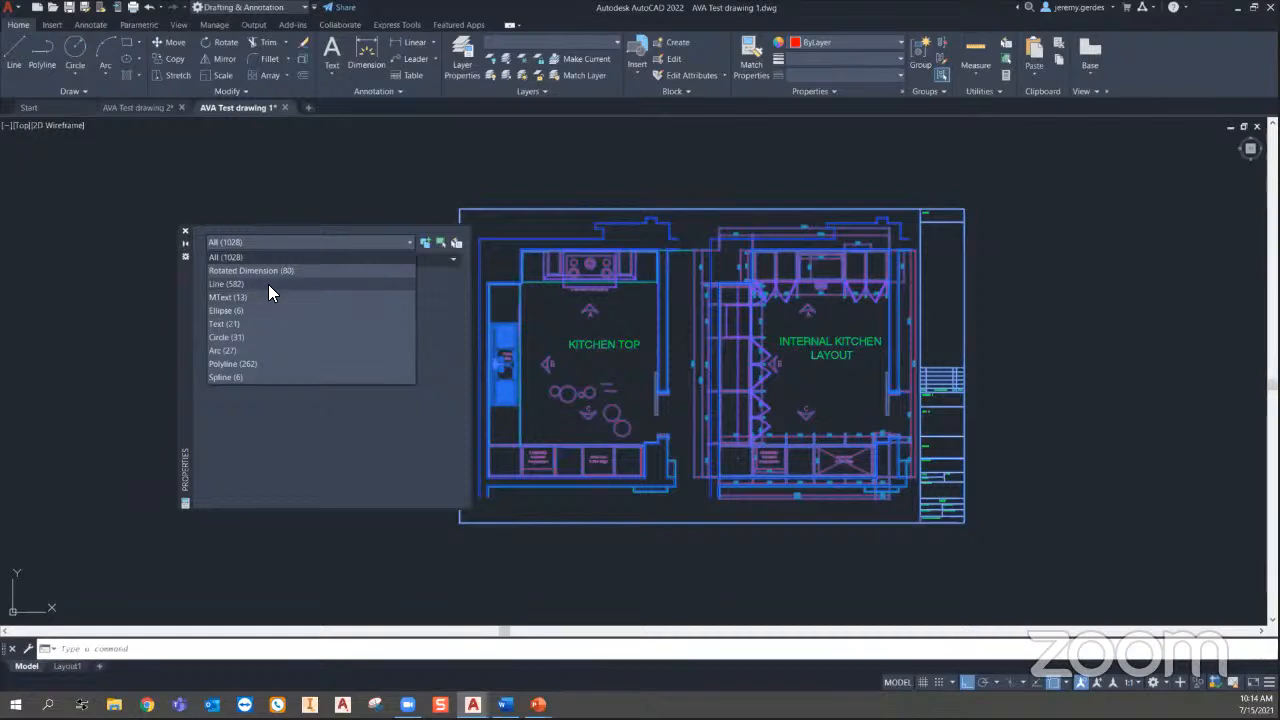
click(268, 285)
click(368, 242)
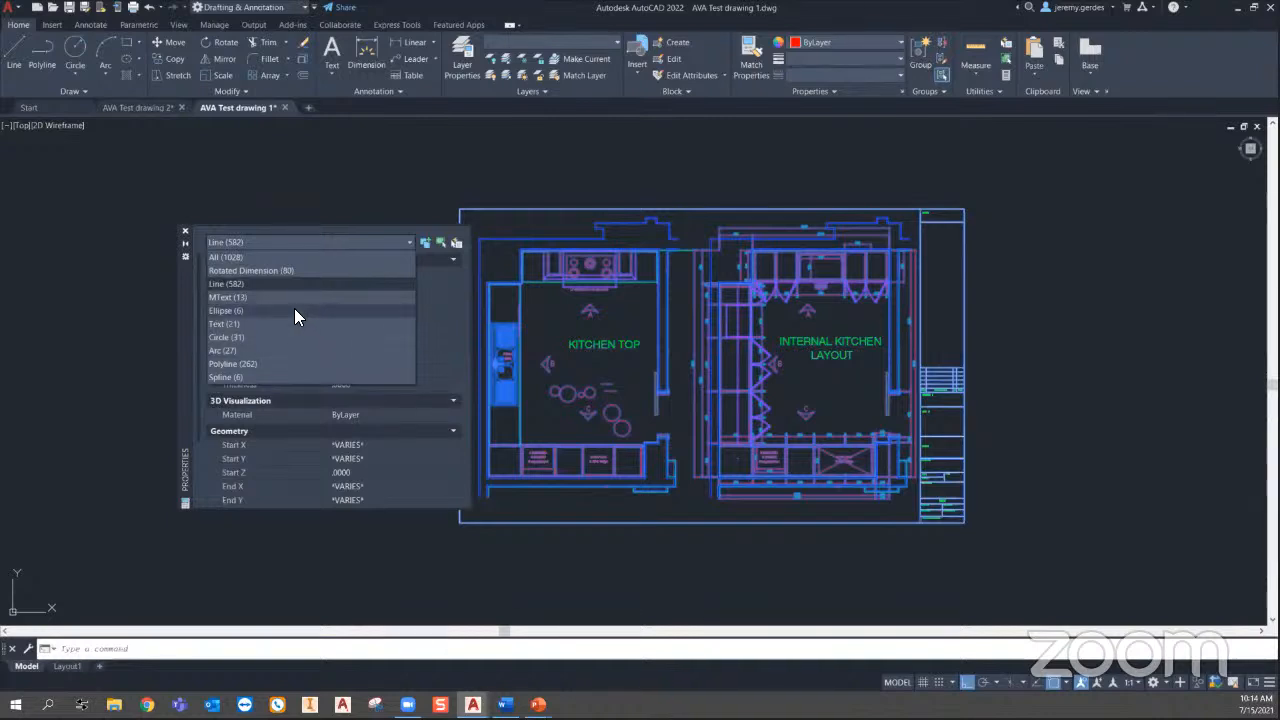
click(288, 270)
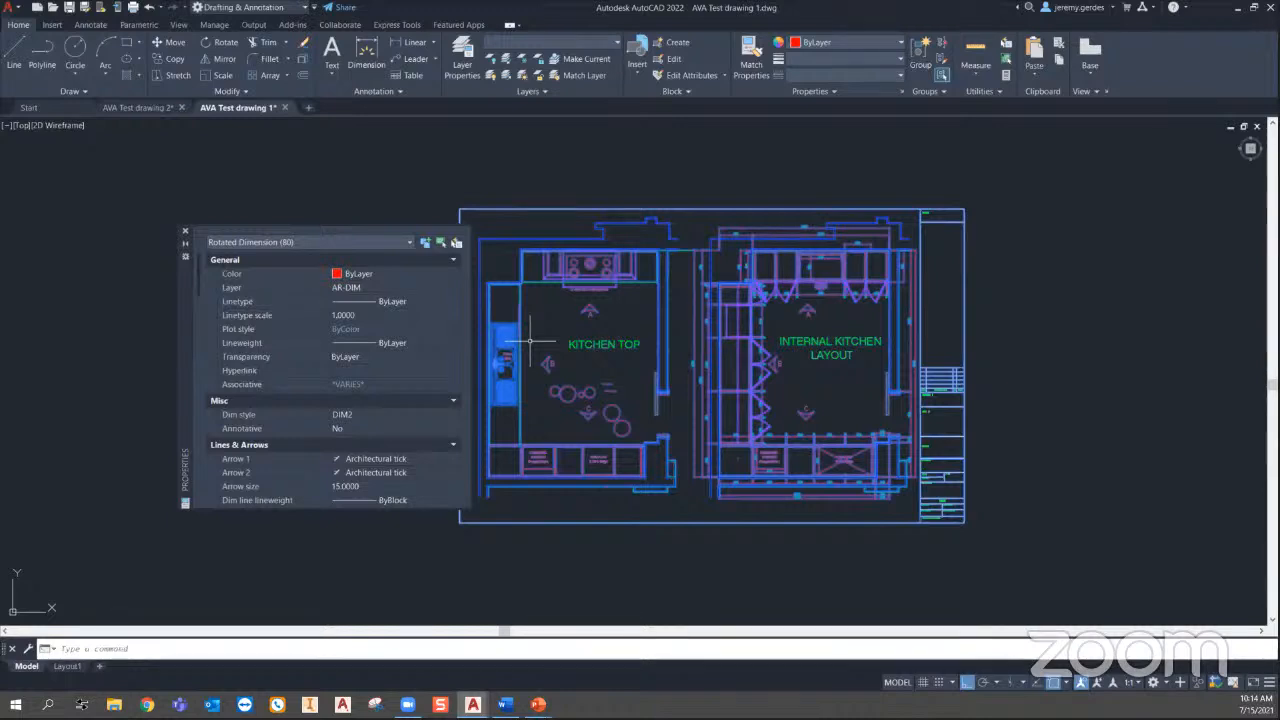
click(186, 232)
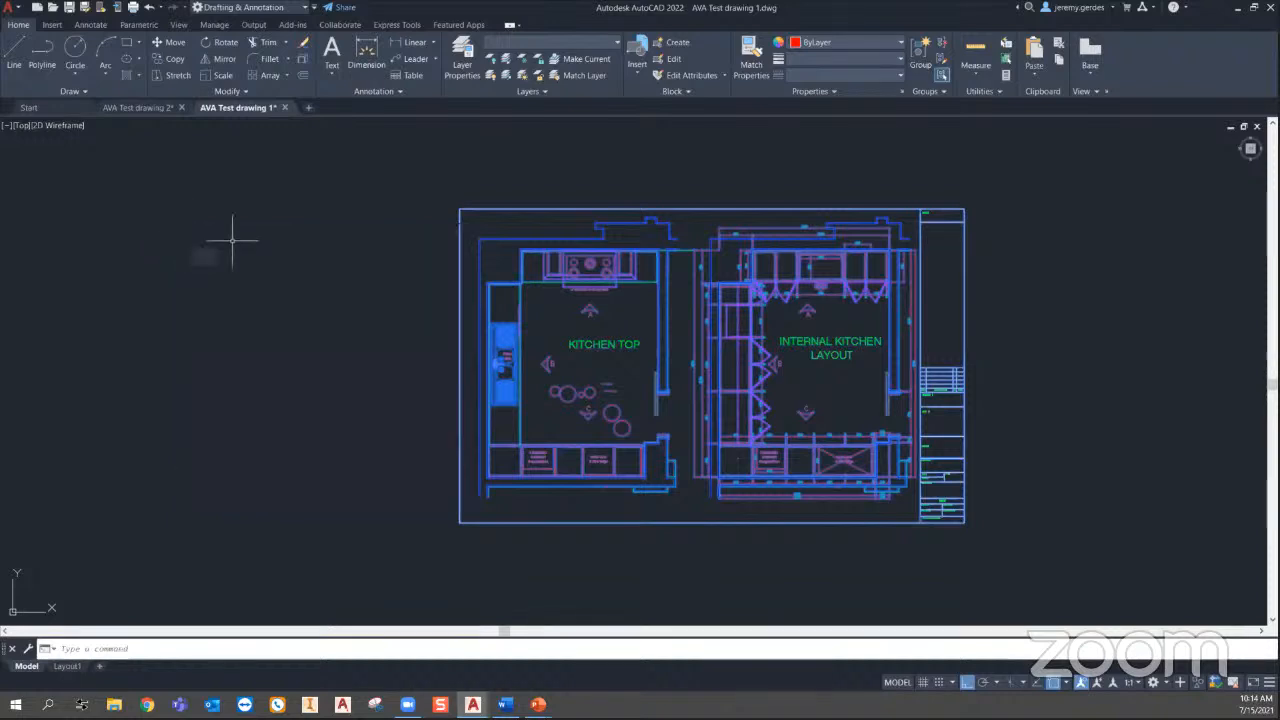
key(Escape)
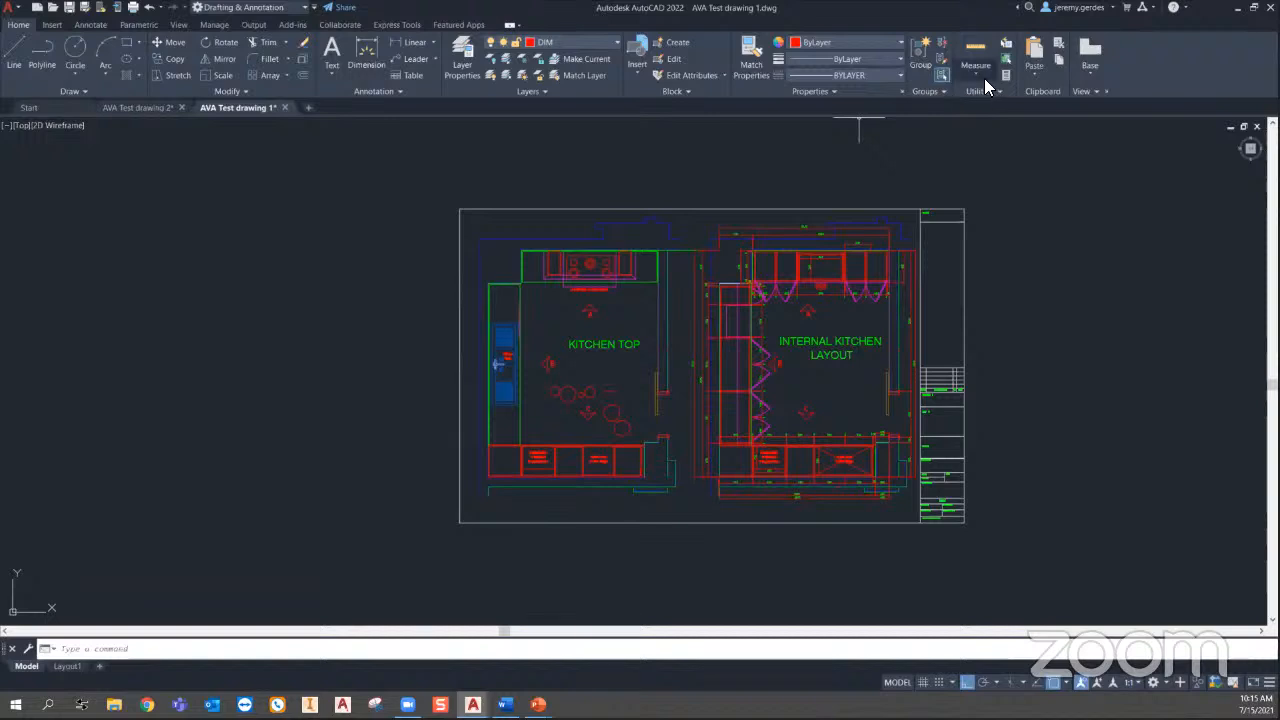
Step: Use Quick Measure to examine distances around the kitchen plan's sink counter and its upper corner
click(970, 50)
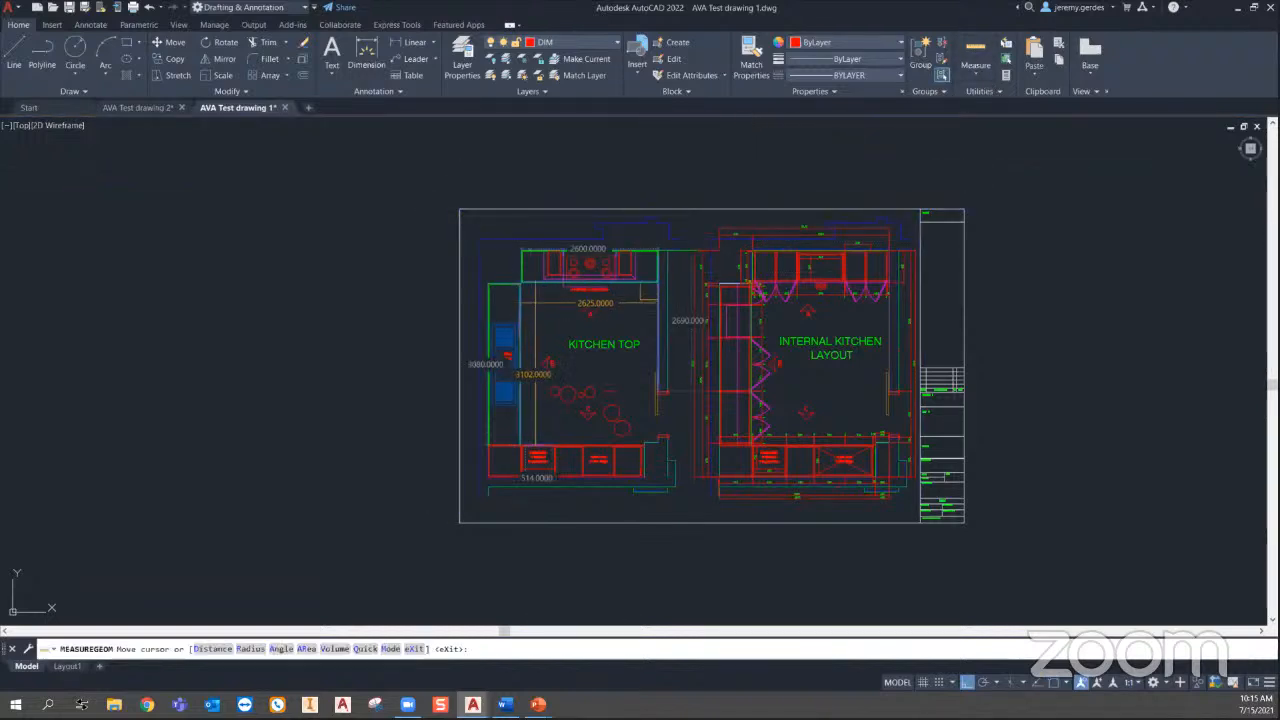
scroll(524, 307, up, 2)
click(976, 72)
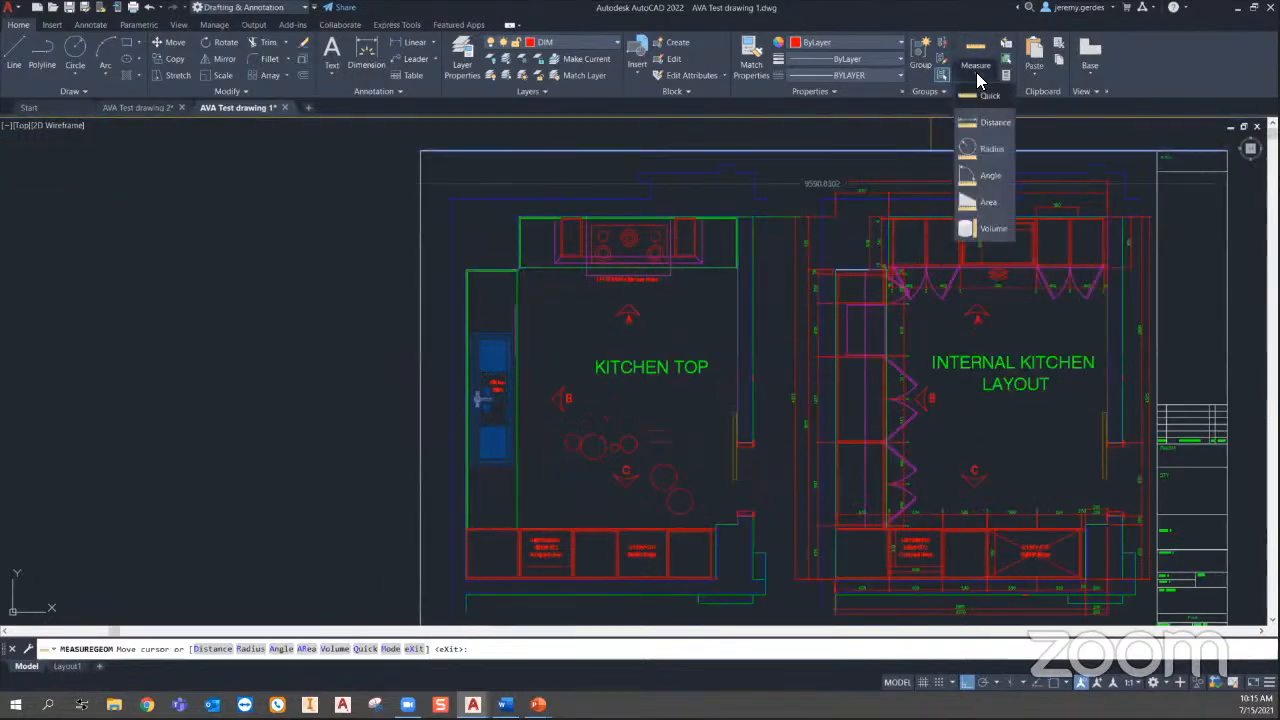
click(978, 97)
scroll(482, 326, up, 6)
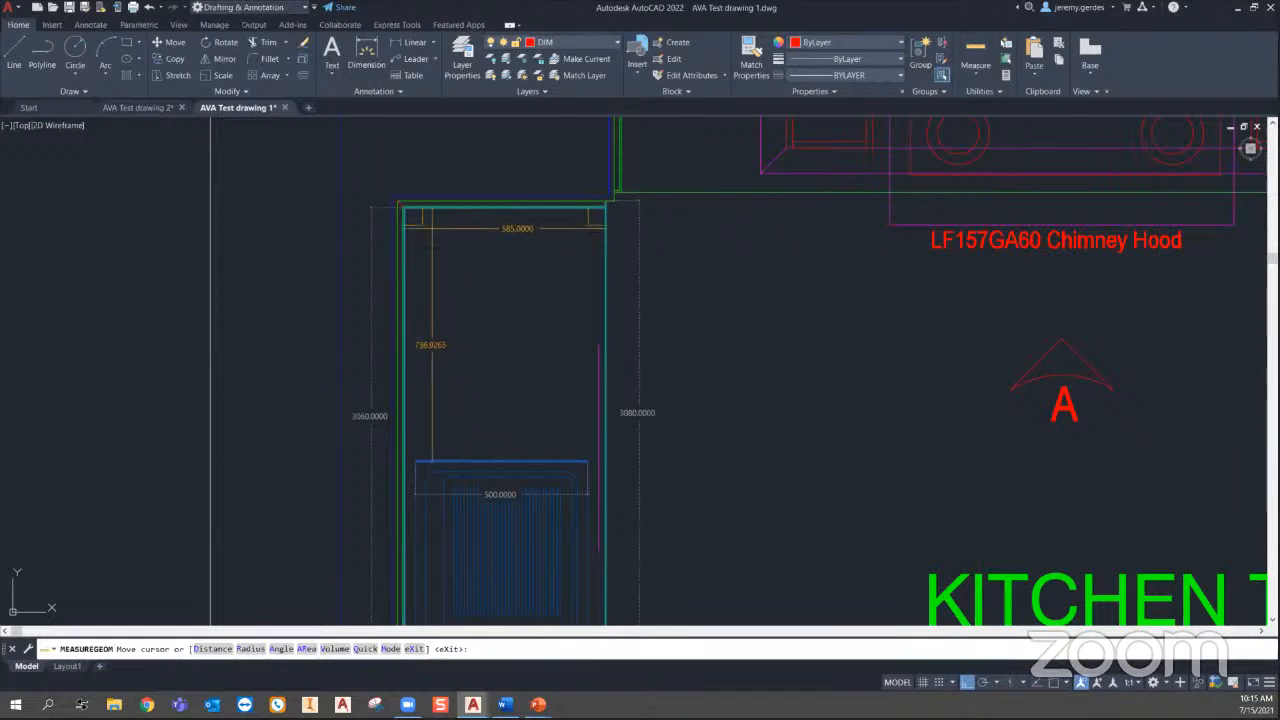
middle_drag(708, 171, 576, 408)
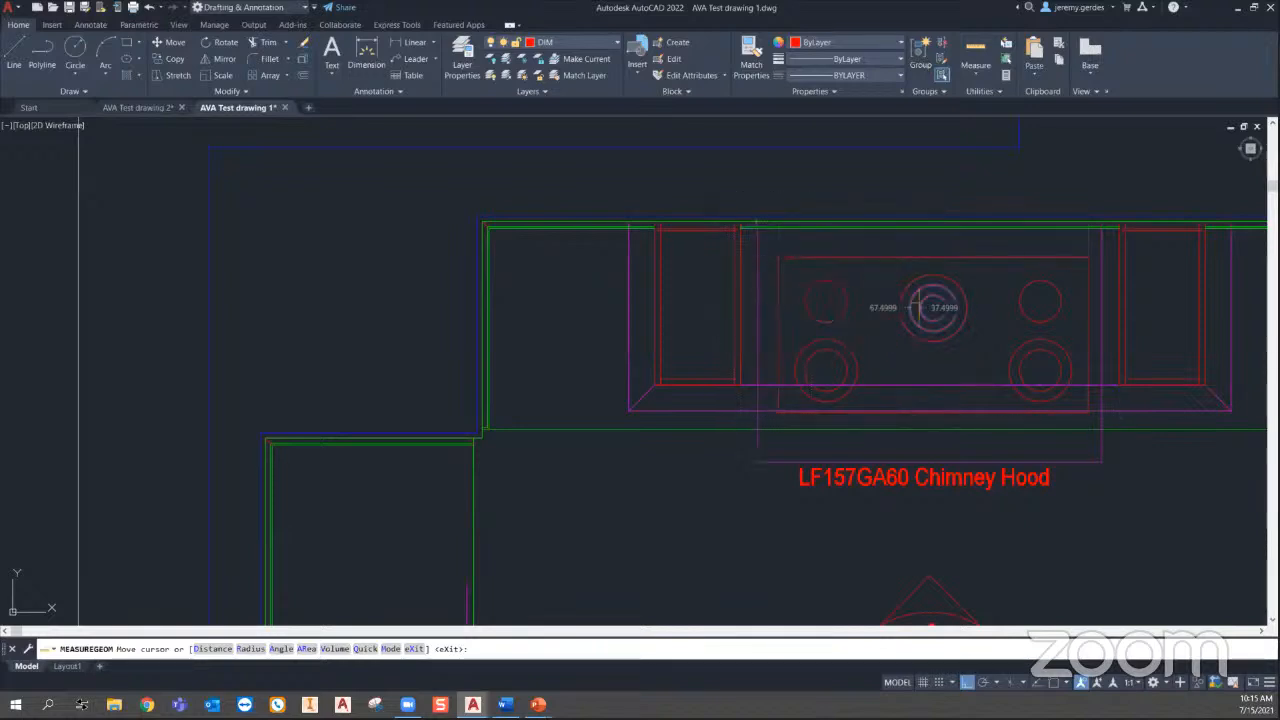
Step: Measure the area and perimeter of the ring between the two inner circles of the hob's centre burner
scroll(916, 308, up, 2)
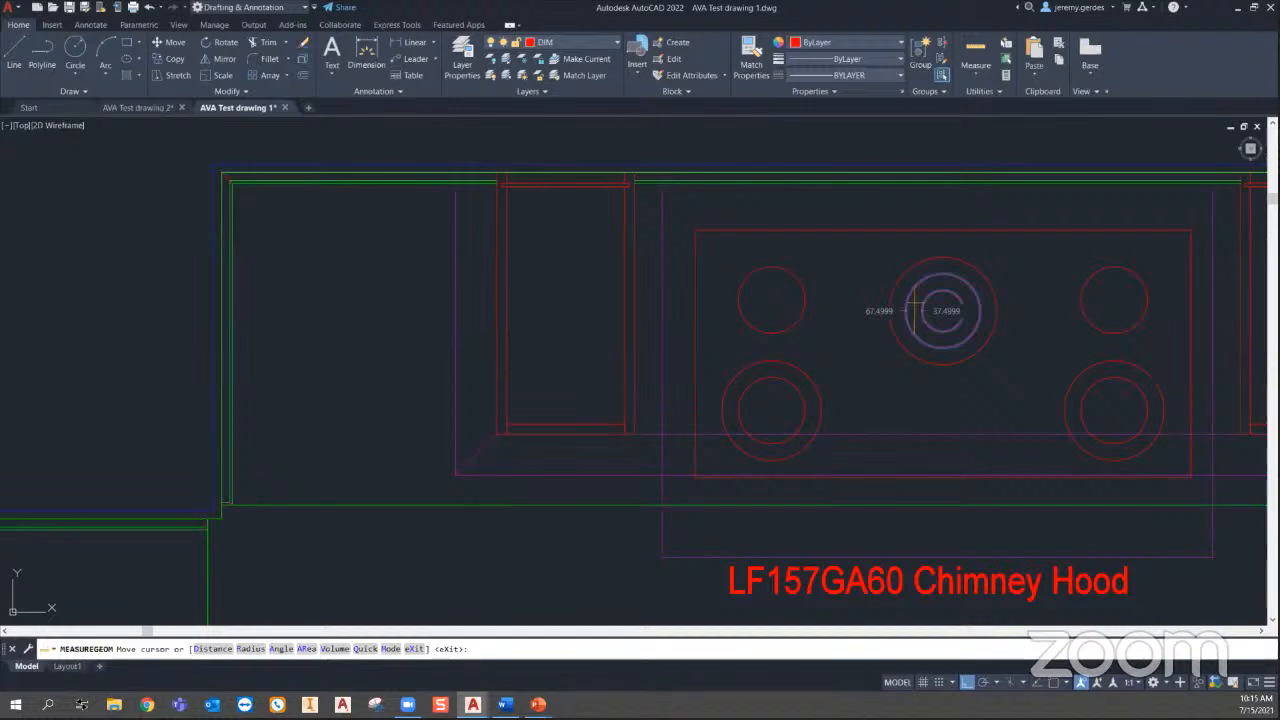
click(918, 311)
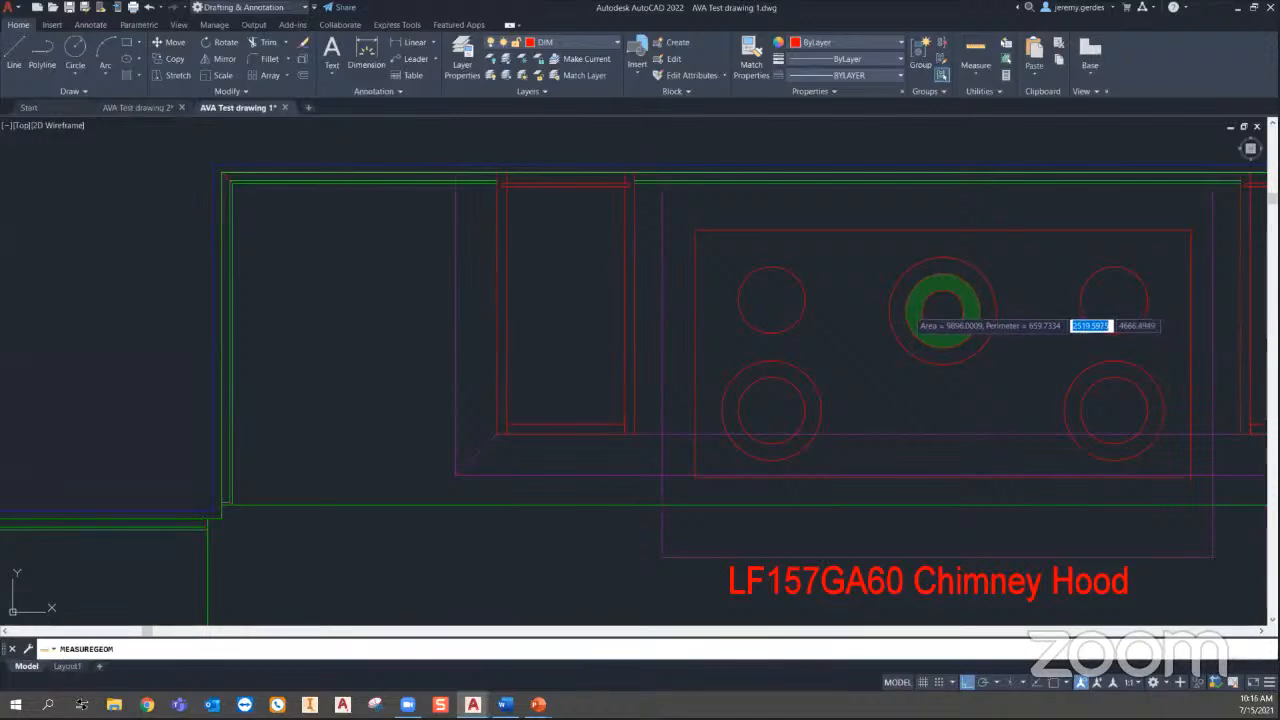
key(Escape)
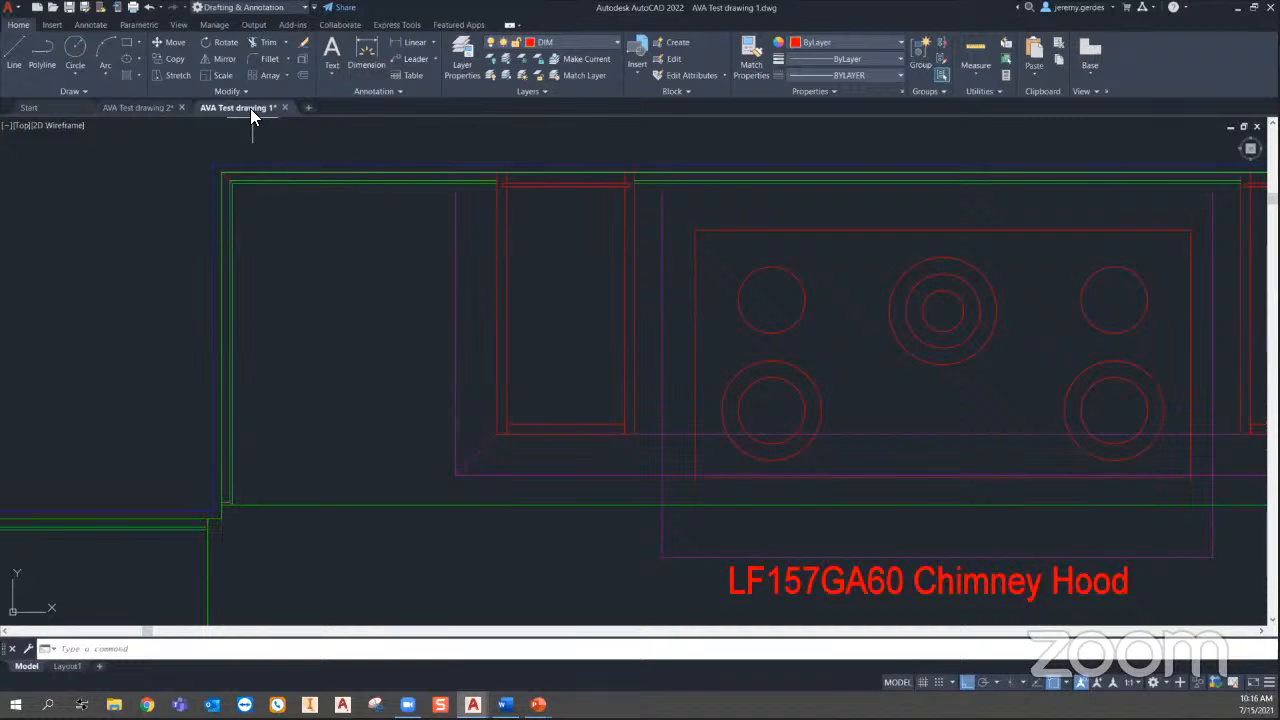
Step: Undock AVA Test drawing 1 into a floating window placed beside AVA Test drawing 2
drag(250, 108, 391, 198)
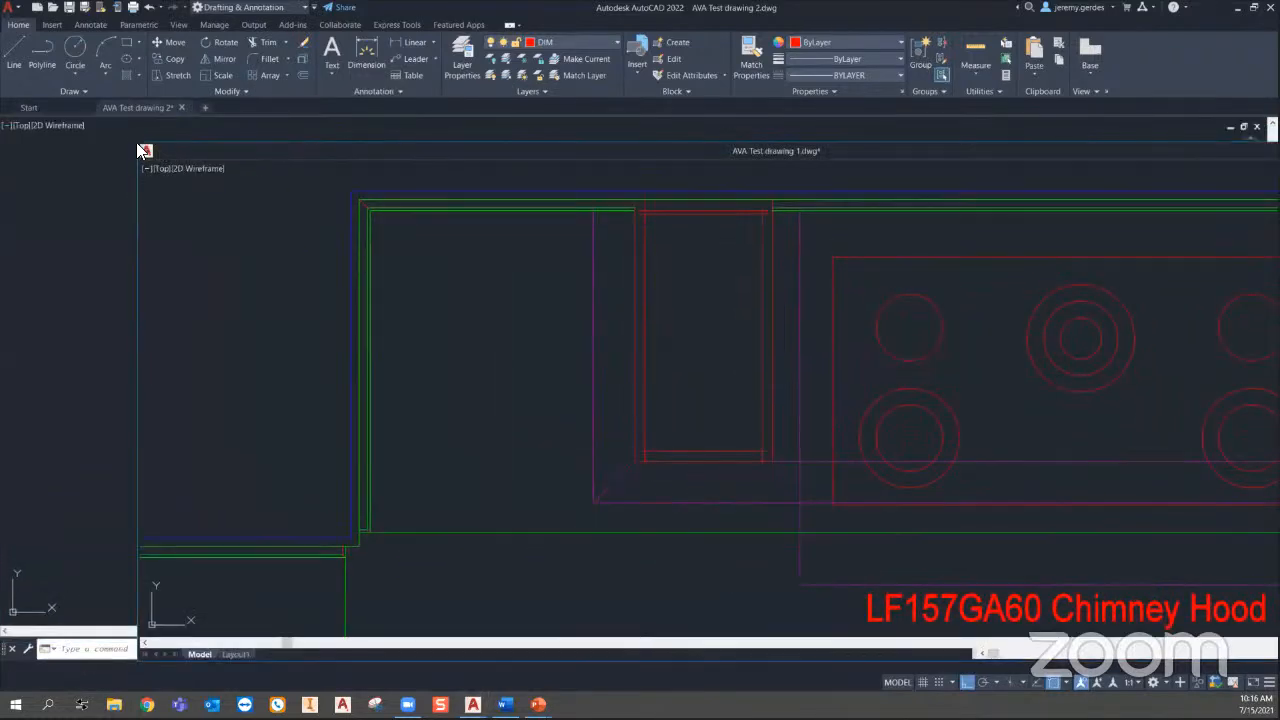
mouse_move(136, 140)
mouse_down()
mouse_move(988, 182)
mouse_move(828, 134)
mouse_up()
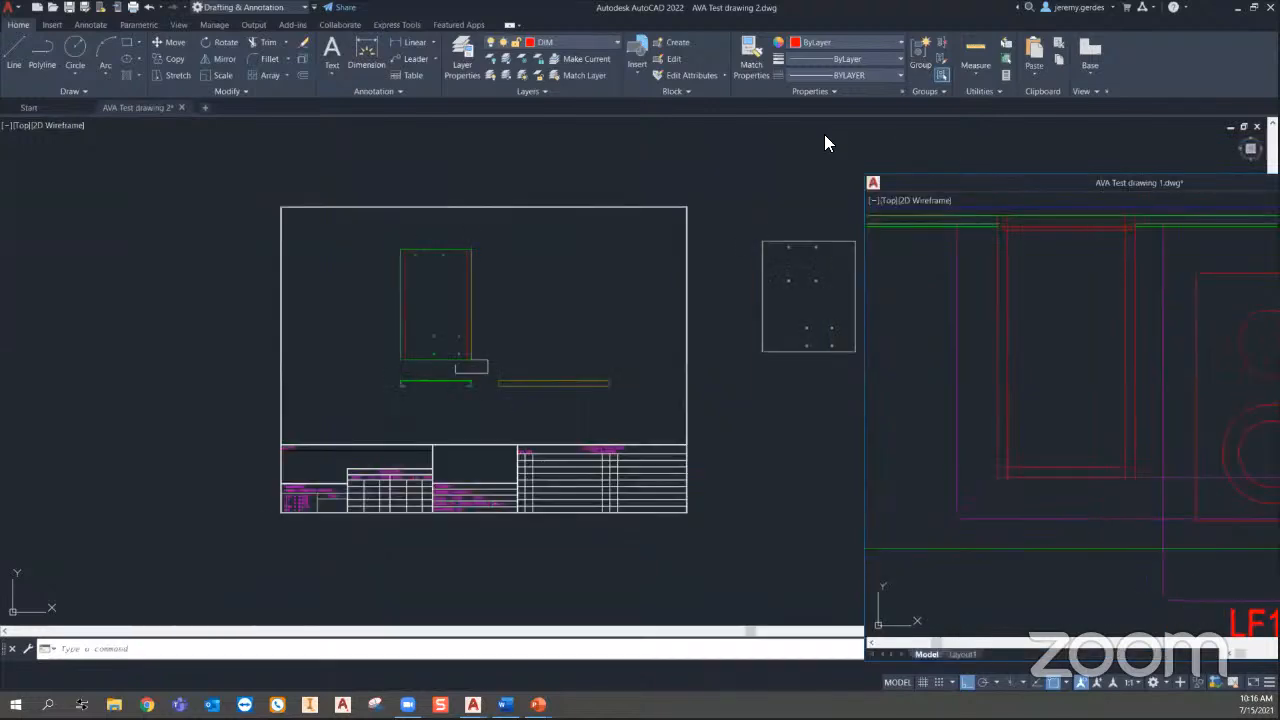
middle_drag(559, 275, 497, 314)
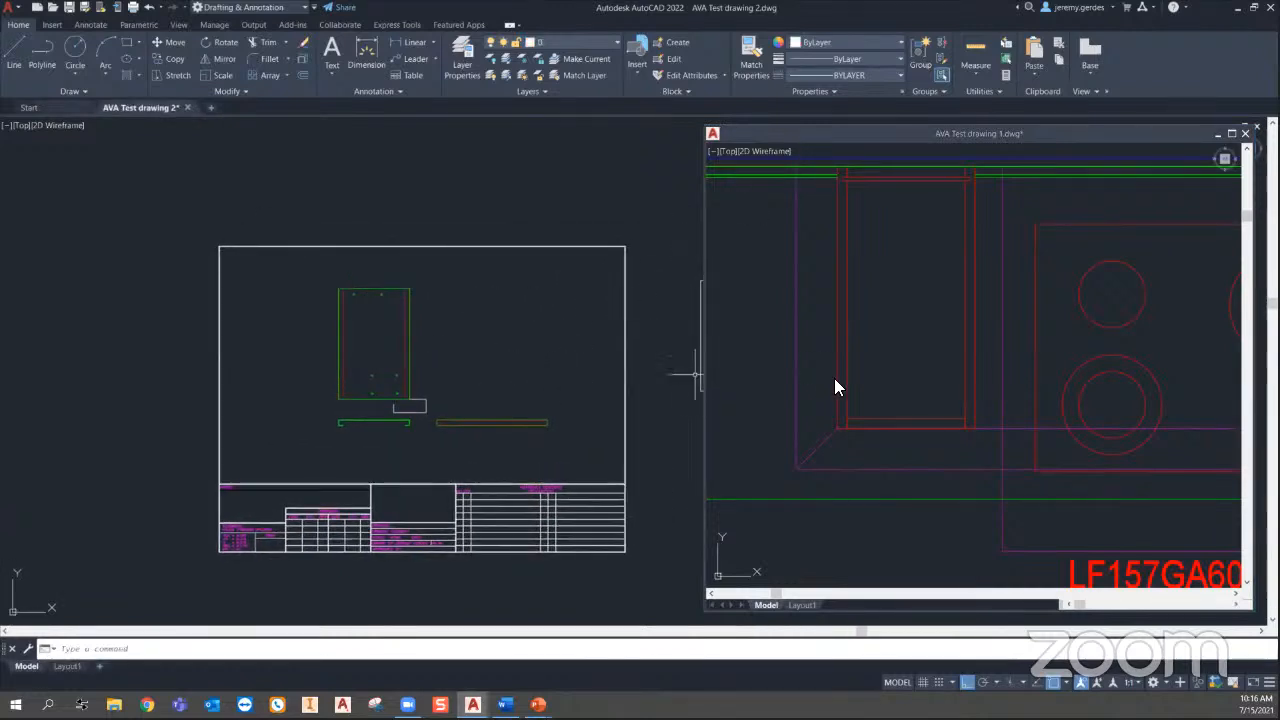
Step: Examine the kitchen plans in the floating window alongside AVA Test drawing 2, and return to AVA Test drawing 2
click(866, 378)
scroll(866, 376, down, 3)
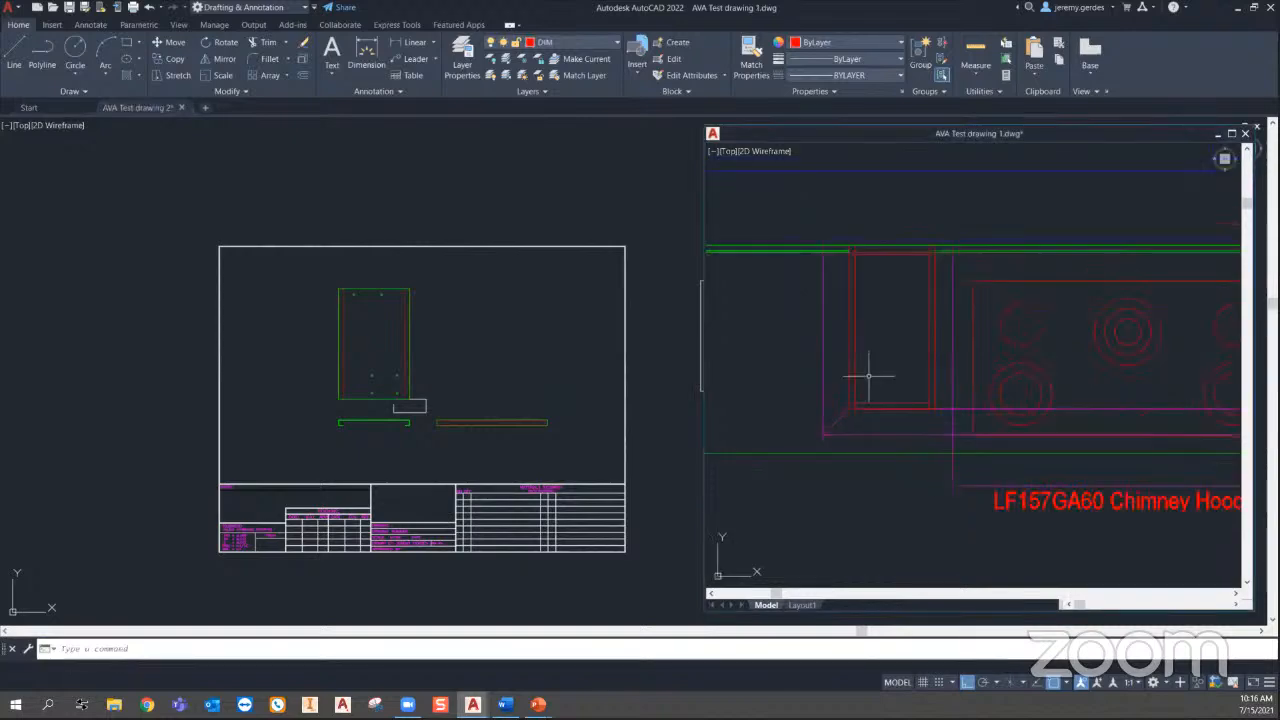
scroll(862, 378, down, 5)
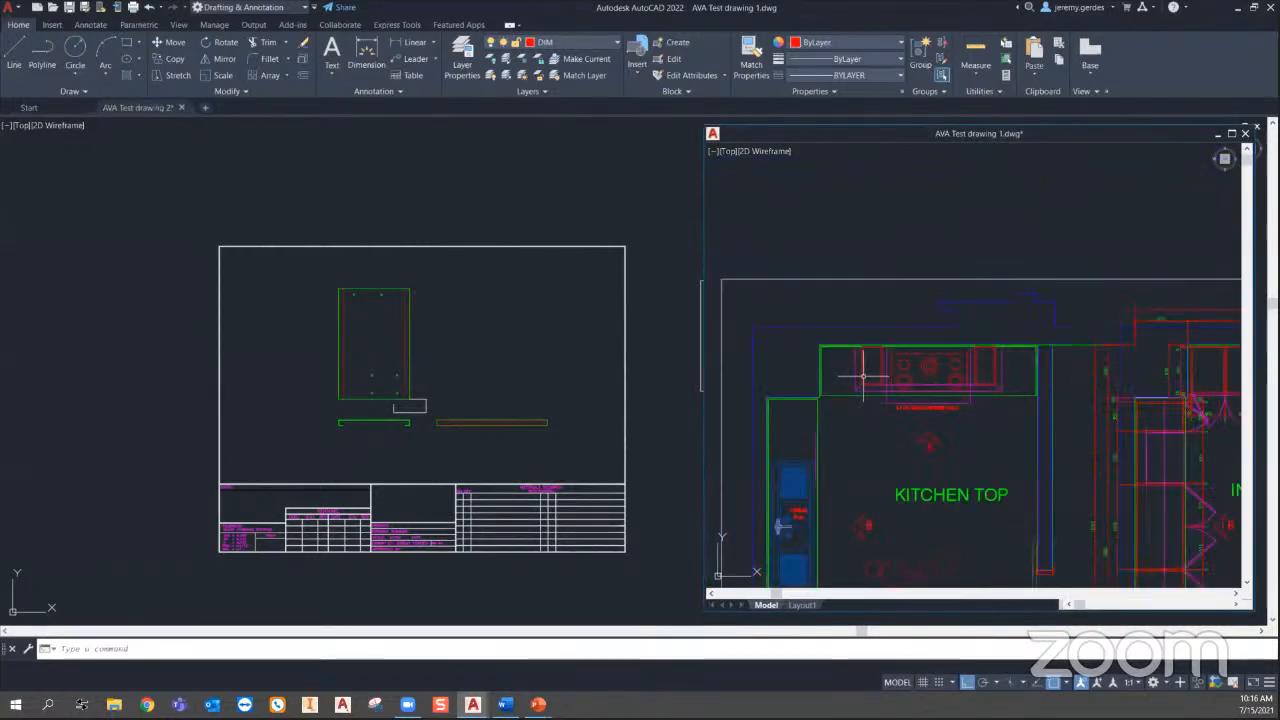
scroll(838, 427, up, 6)
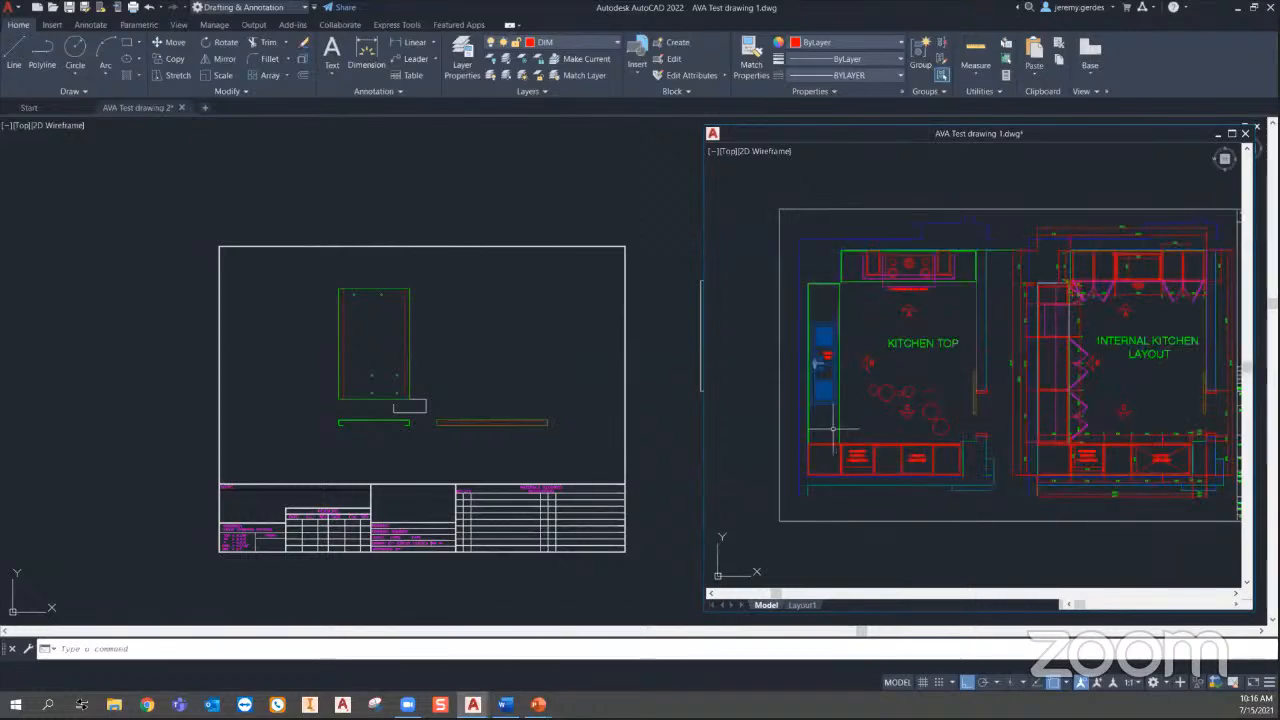
middle_drag(800, 426, 793, 432)
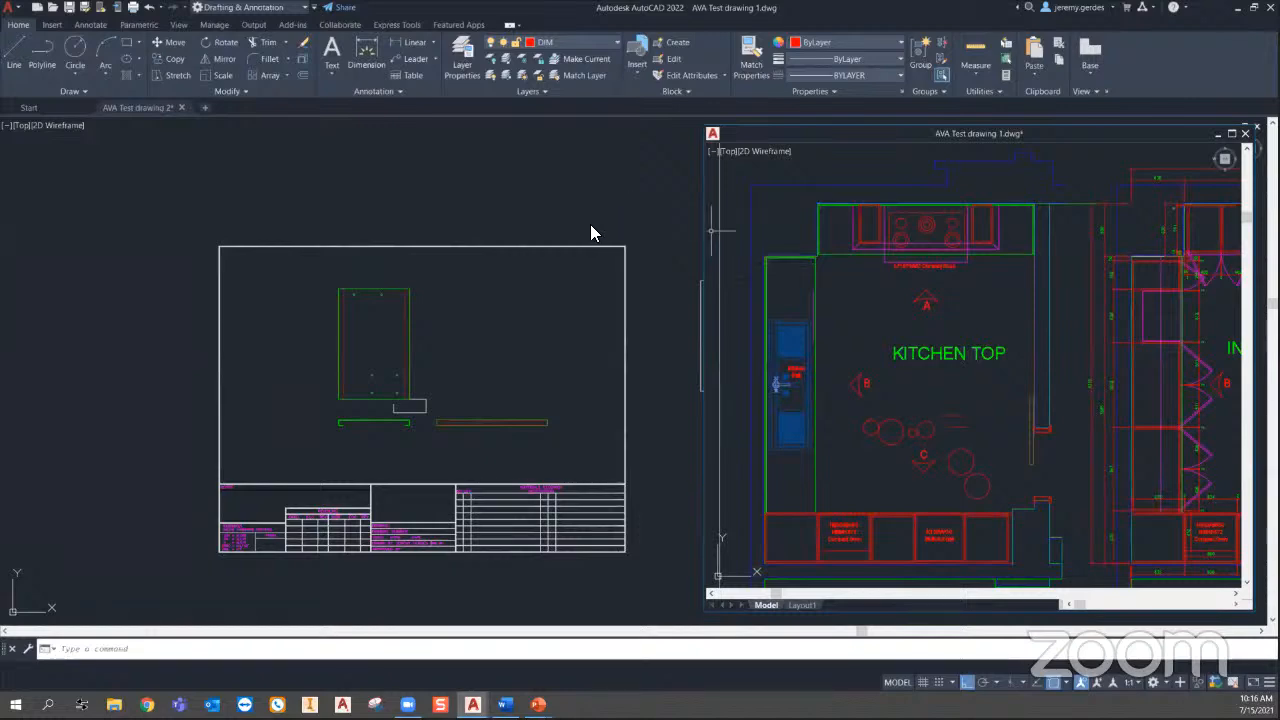
click(549, 297)
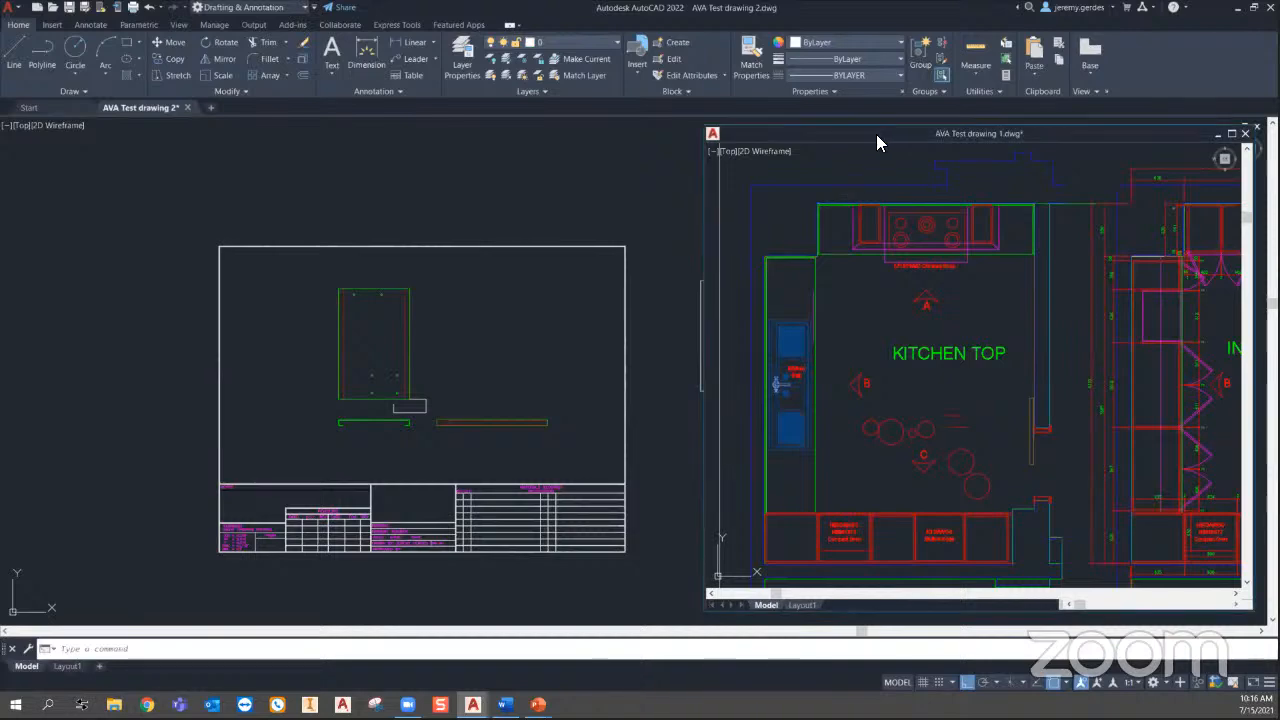
Step: Dock the floating AVA Test drawing 1 window back among the open drawings and make it active
drag(876, 134, 238, 114)
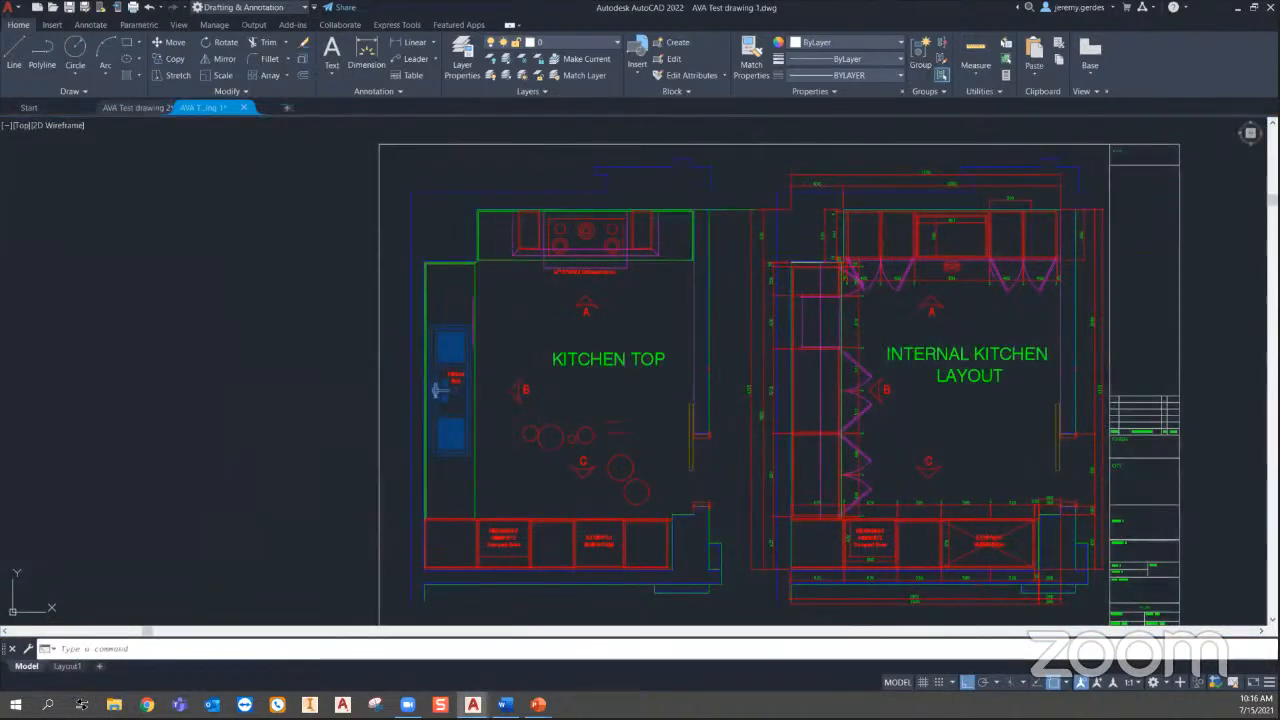
click(318, 229)
click(286, 249)
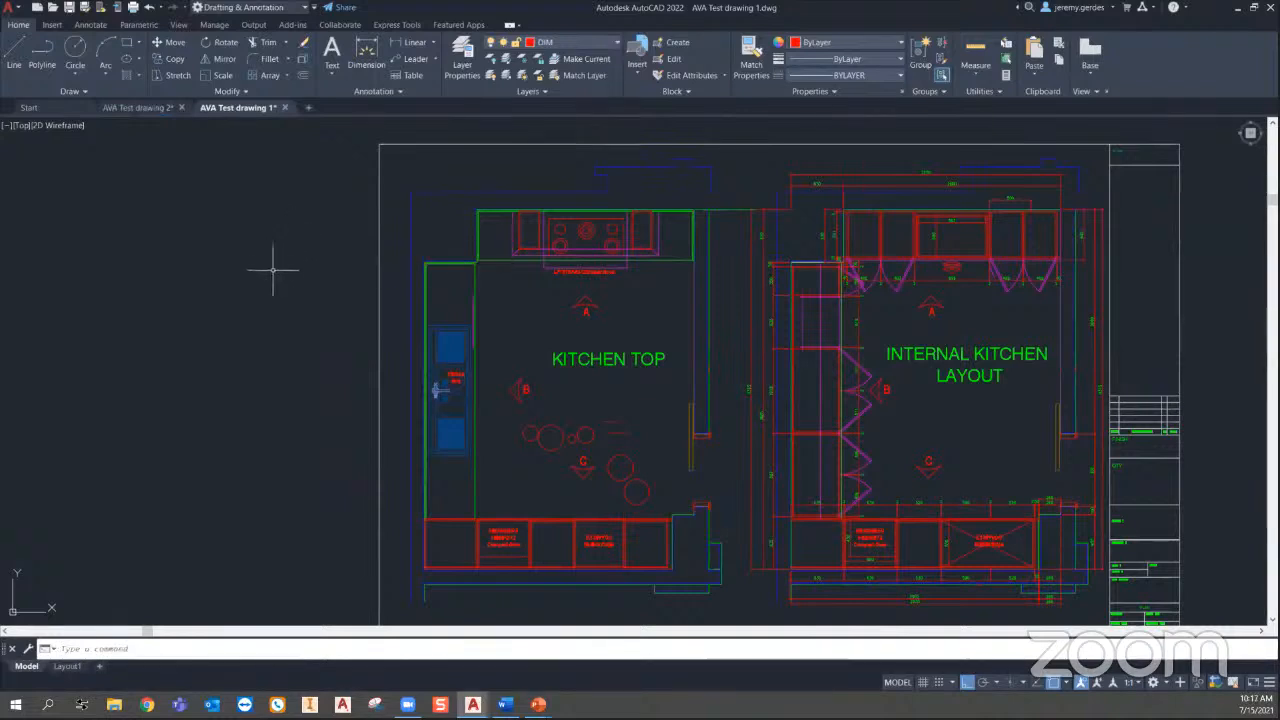
Step: Draw a short vertical line upward from the midpoint of the compact oven cabinet's upper edge, using a Midpoint snap override
middle_drag(593, 468, 577, 429)
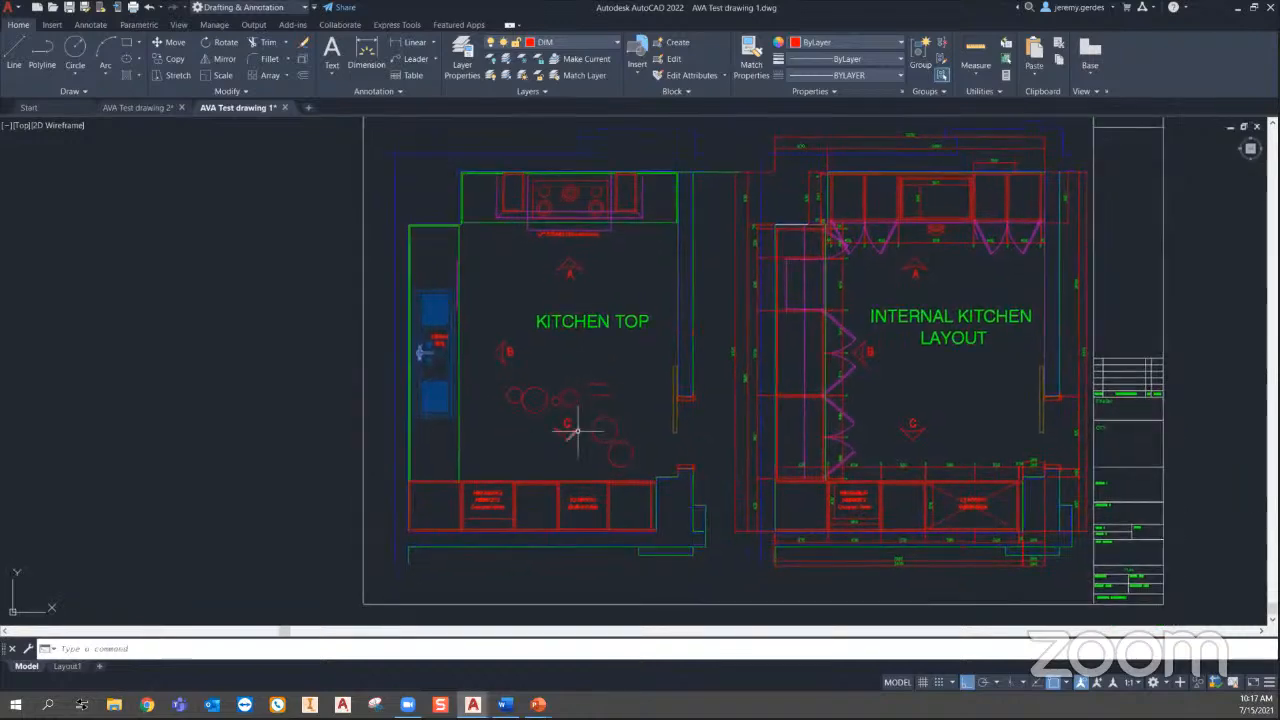
scroll(509, 480, up, 2)
scroll(516, 488, up, 4)
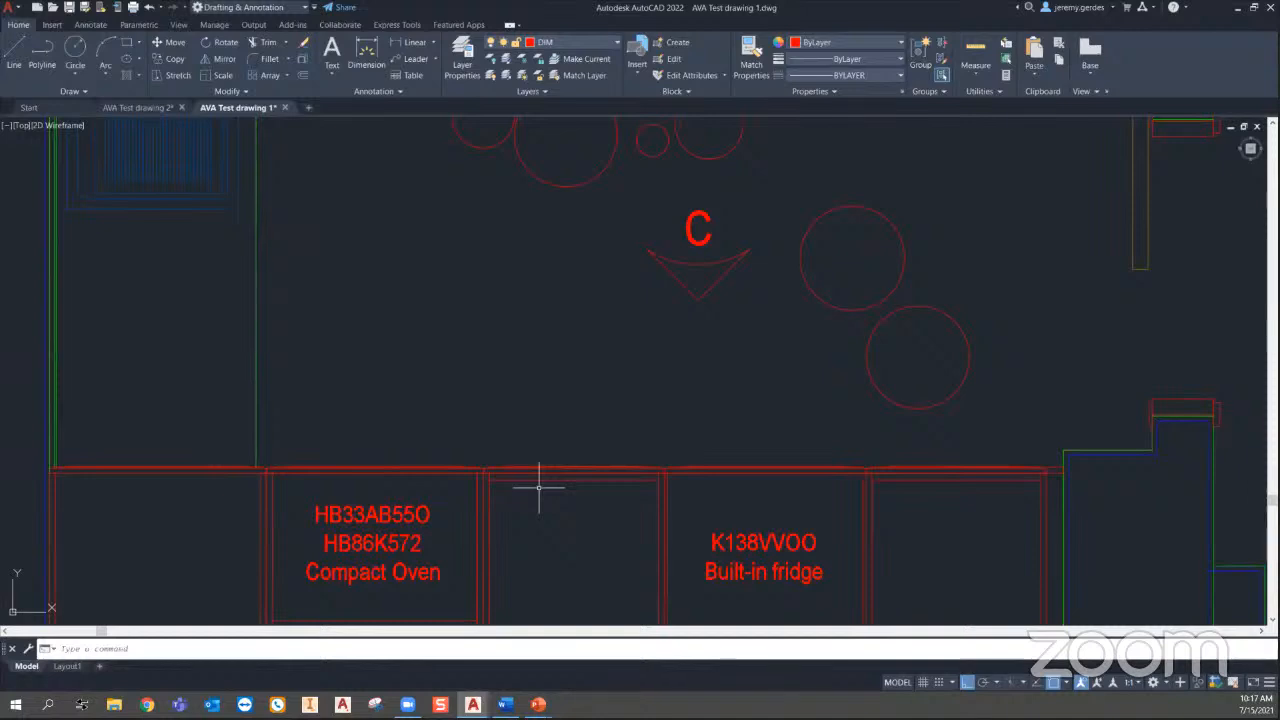
text(l)
key(Return)
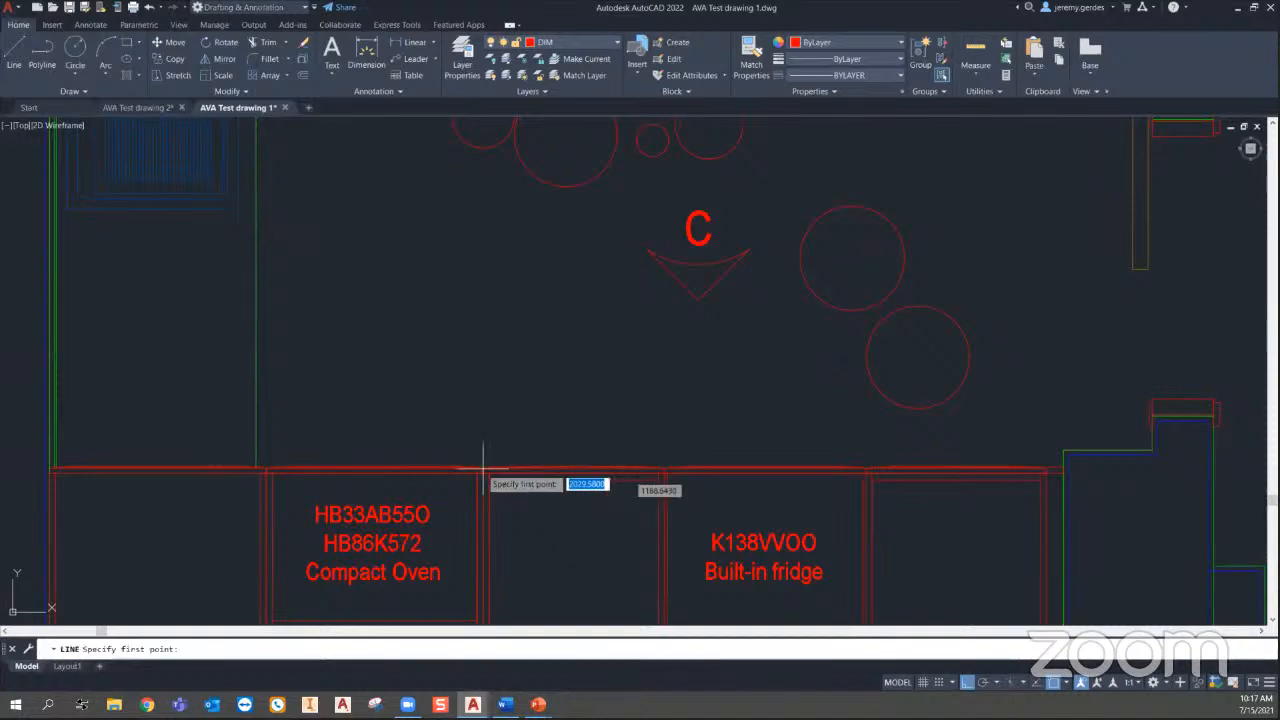
shift+right_click(380, 438)
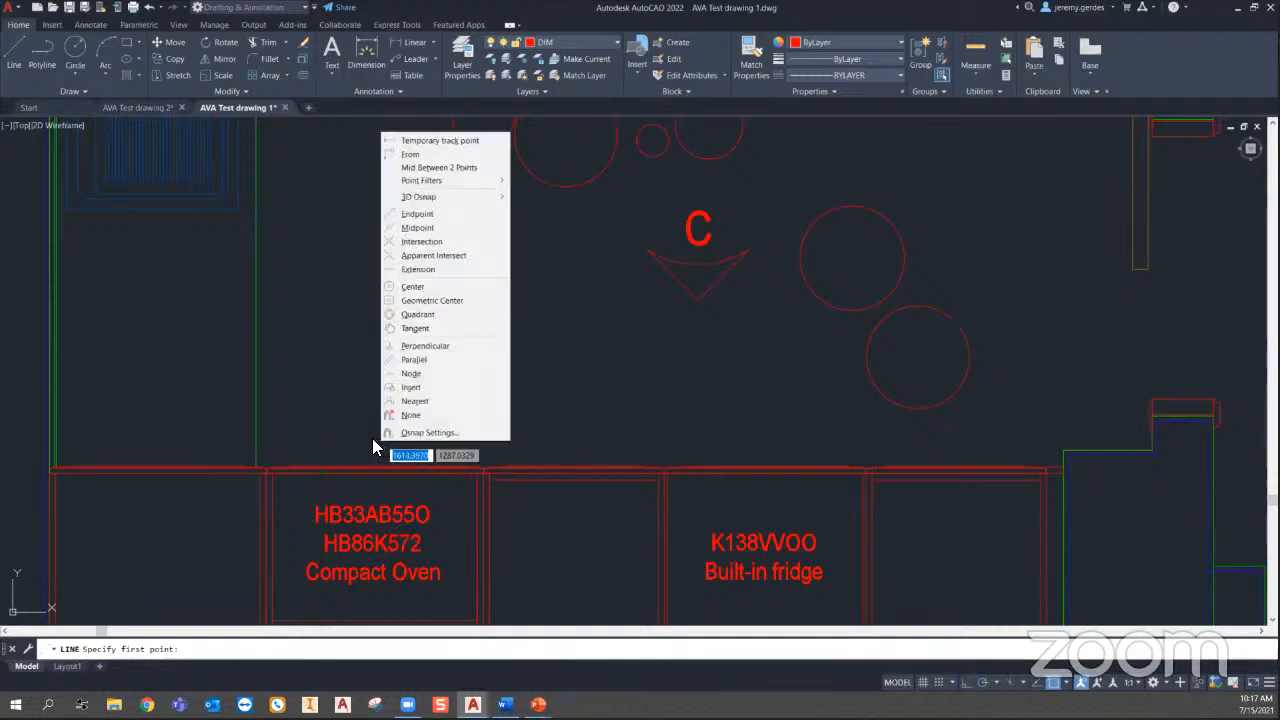
click(438, 228)
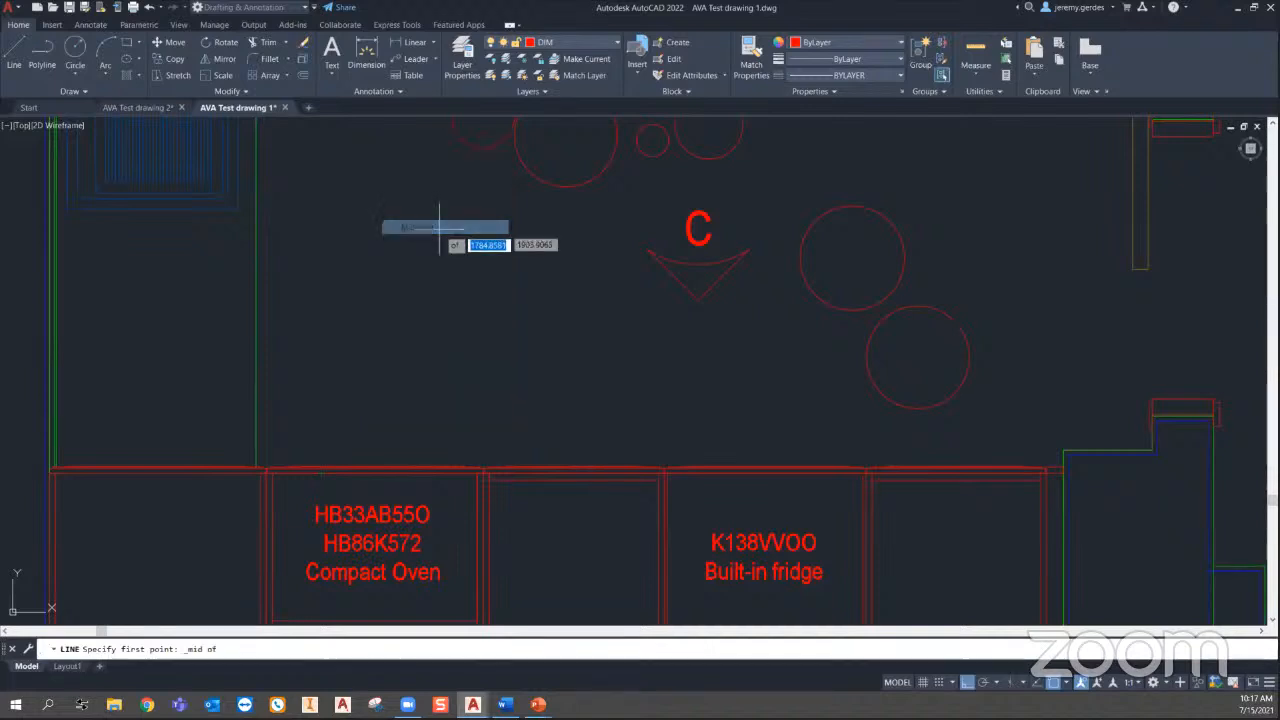
click(418, 475)
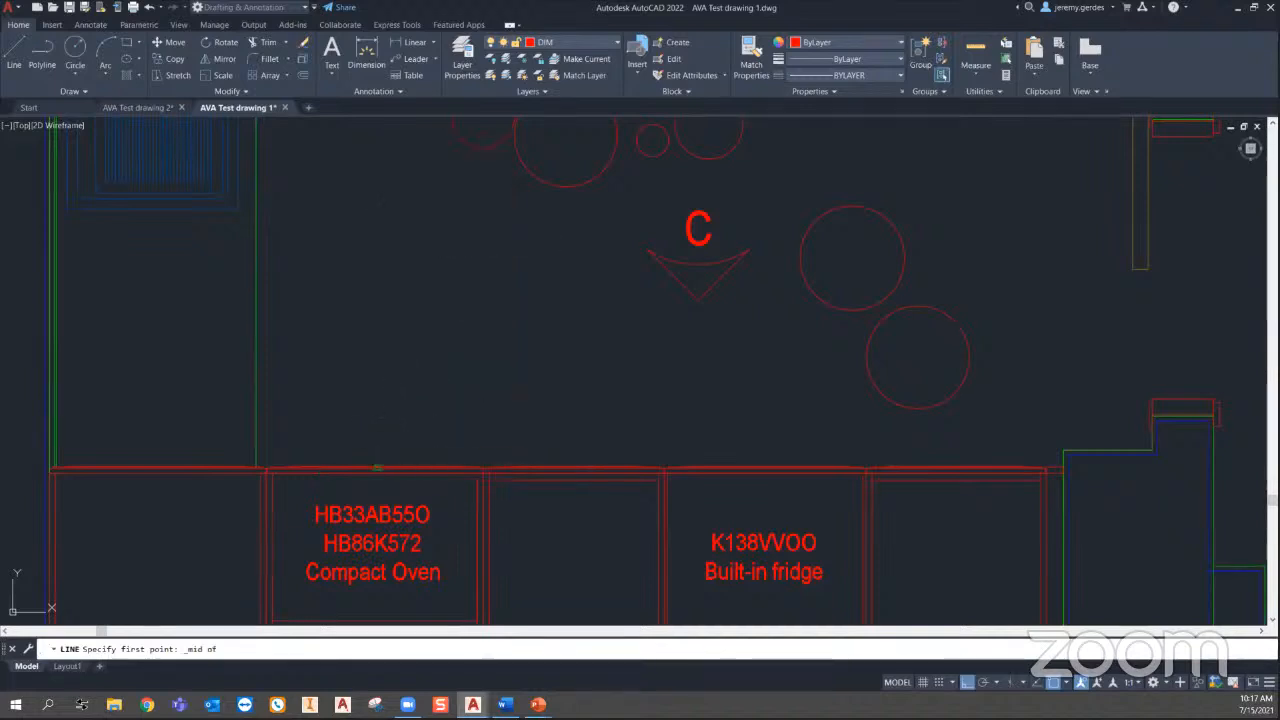
click(409, 360)
key(Escape)
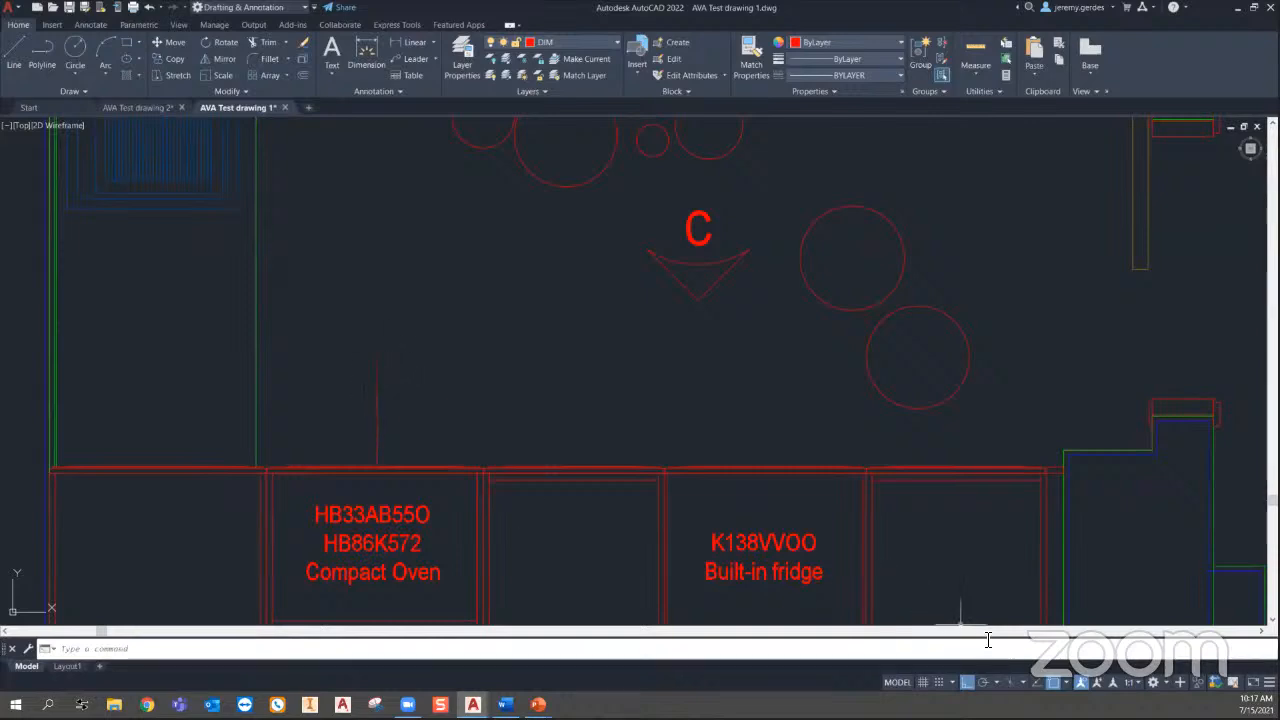
Step: Review the running object snap modes and try an Endpoint snap override for a new line's start along the oven cabinet
click(1066, 684)
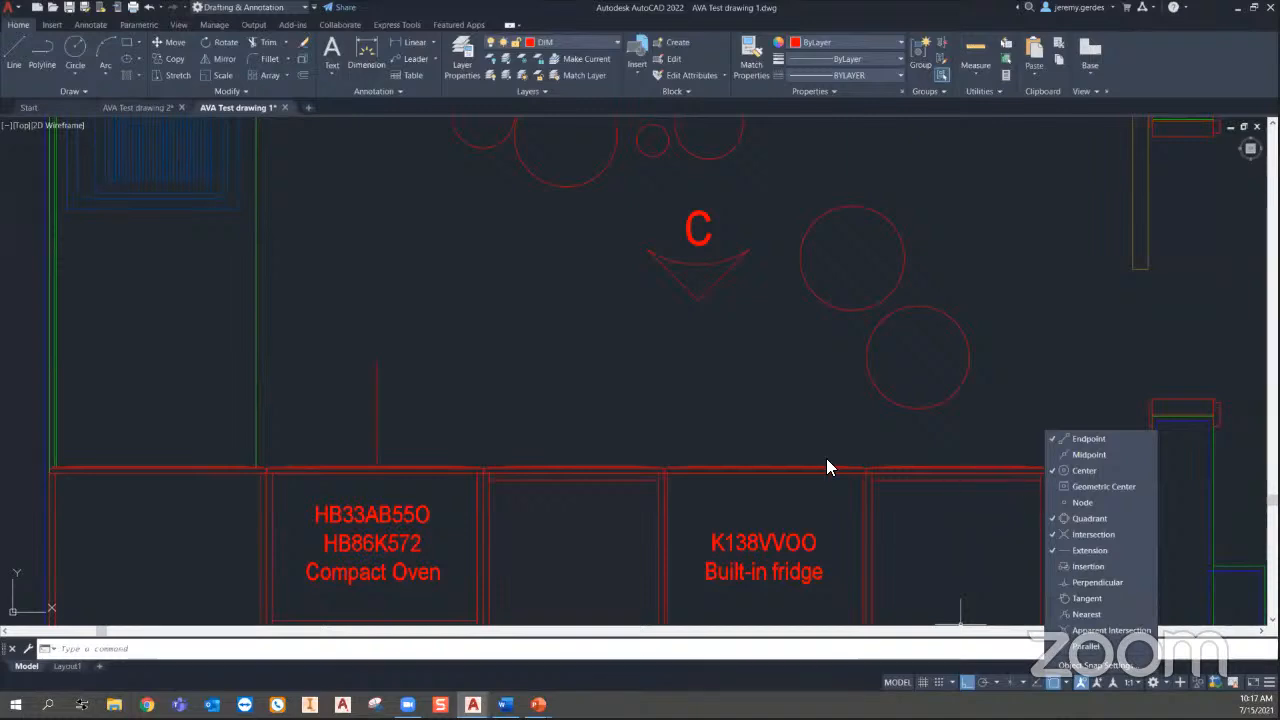
click(430, 428)
text(l)
key(Return)
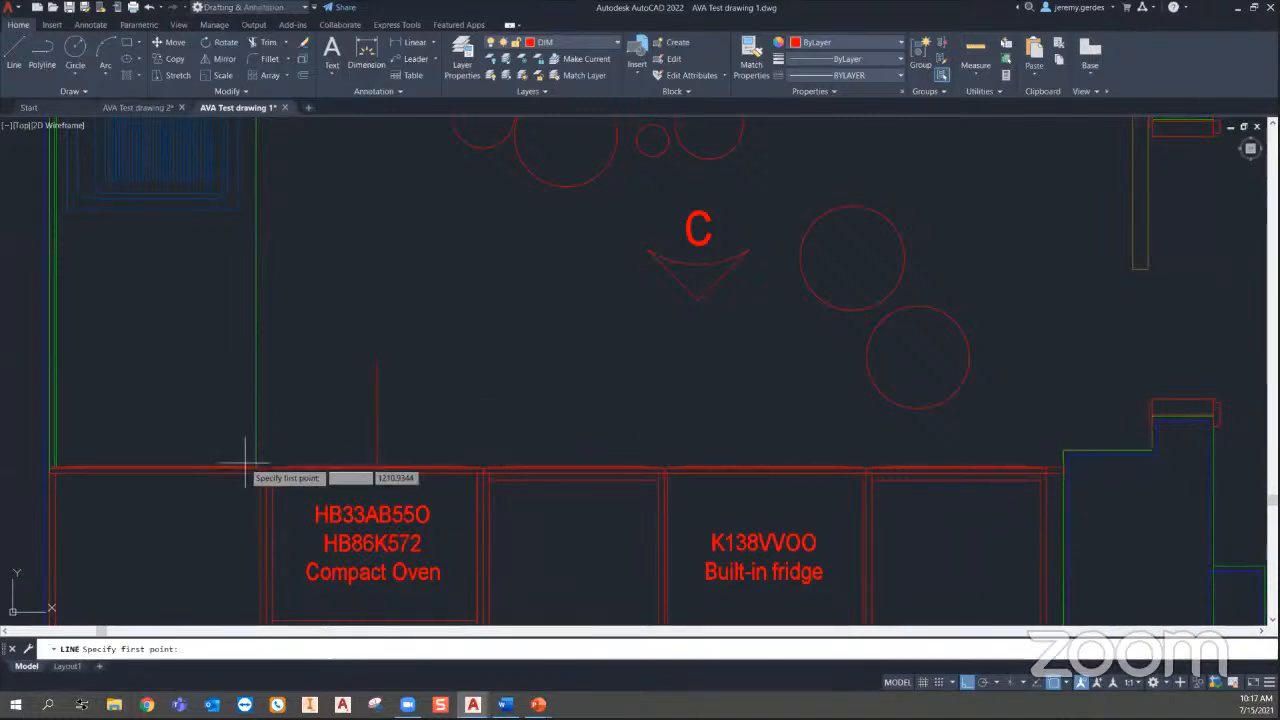
scroll(251, 451, up, 3)
shift+right_click(312, 447)
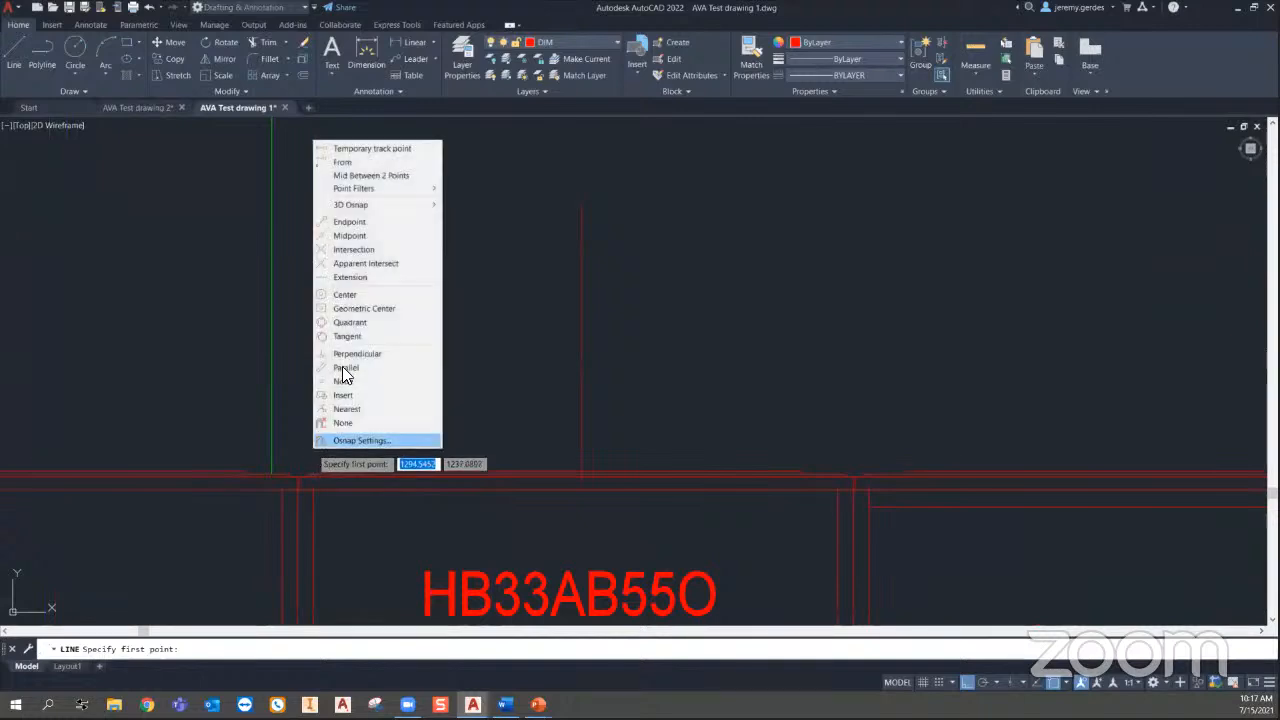
click(382, 222)
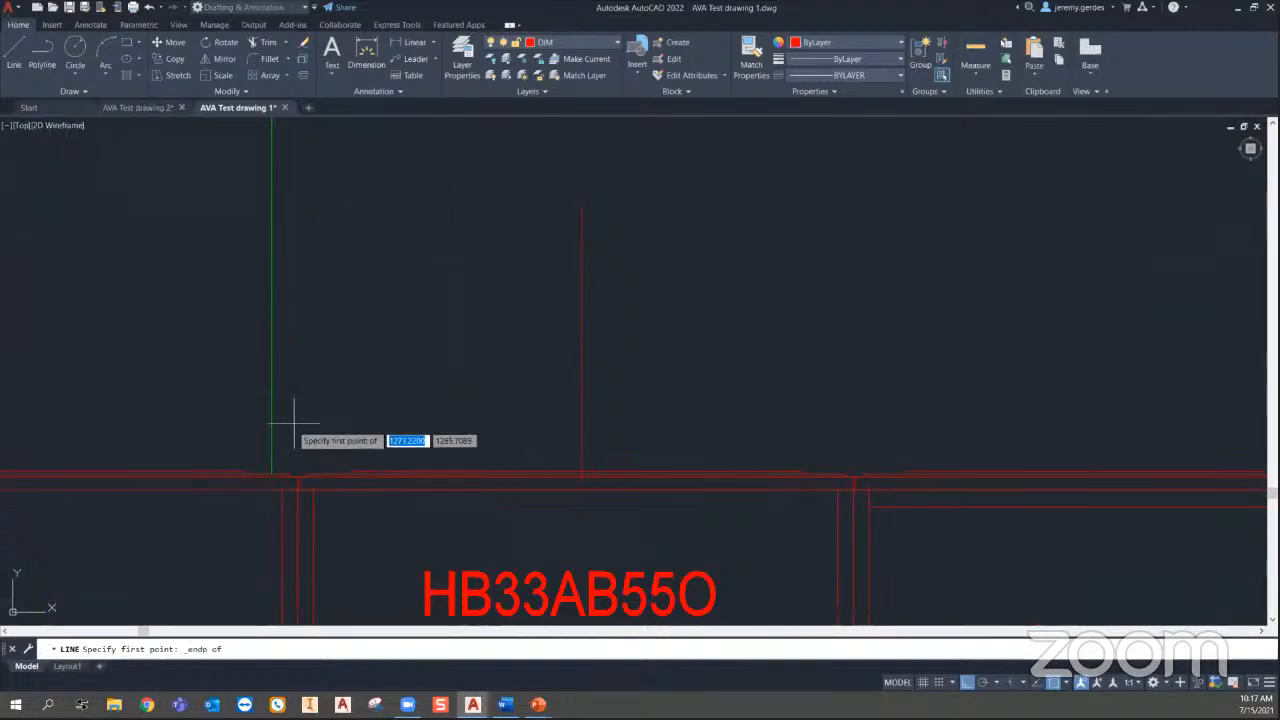
click(425, 474)
key(Escape)
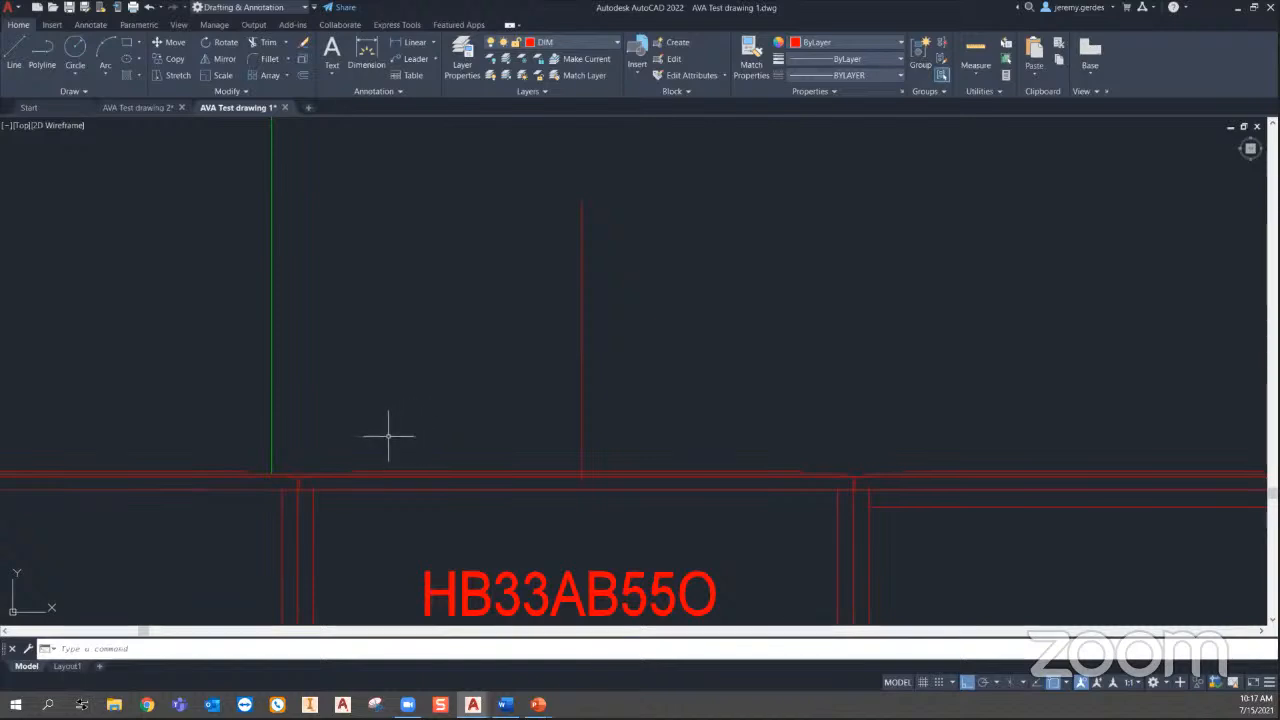
scroll(379, 438, down, 2)
scroll(379, 438, down, 2)
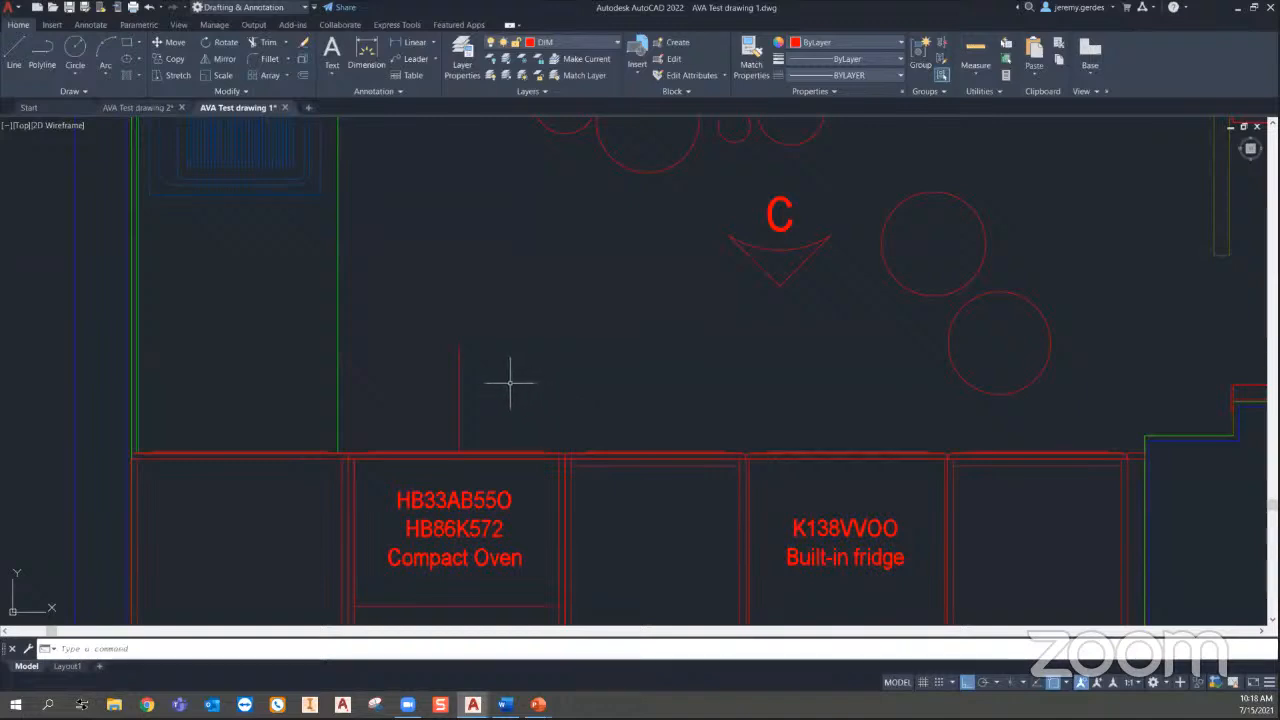
text(tr)
key(Return)
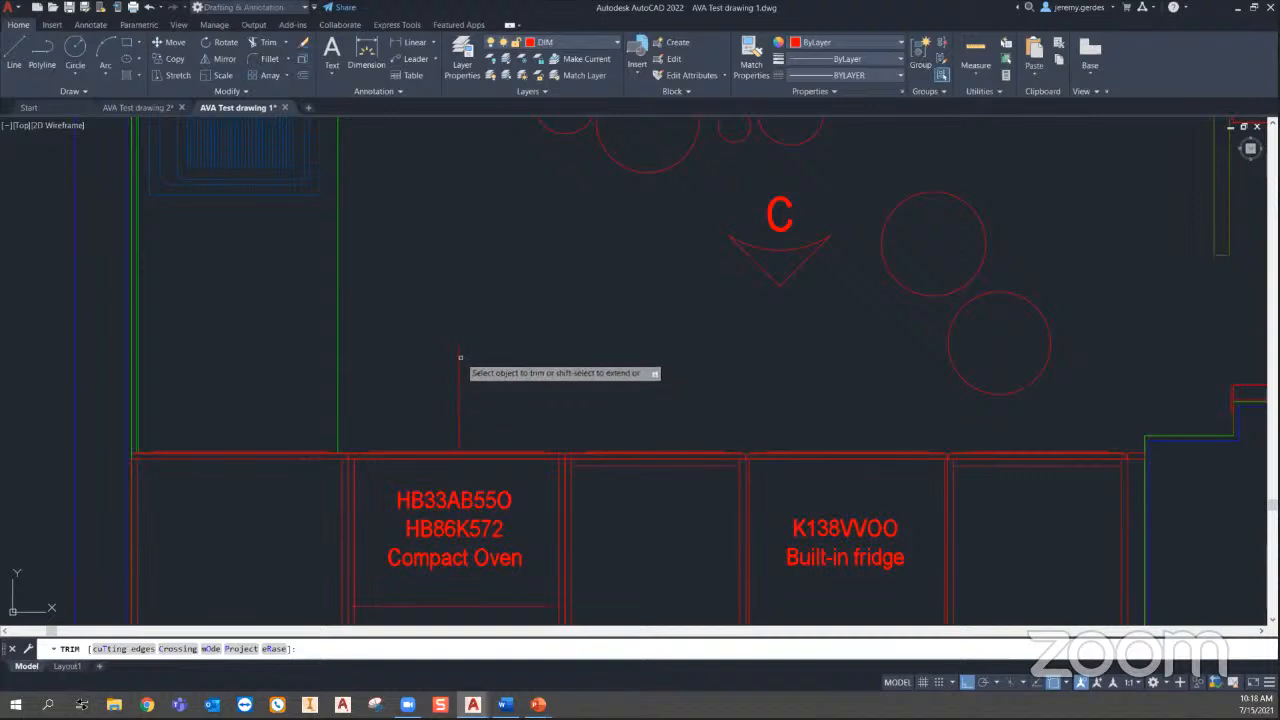
key(Escape)
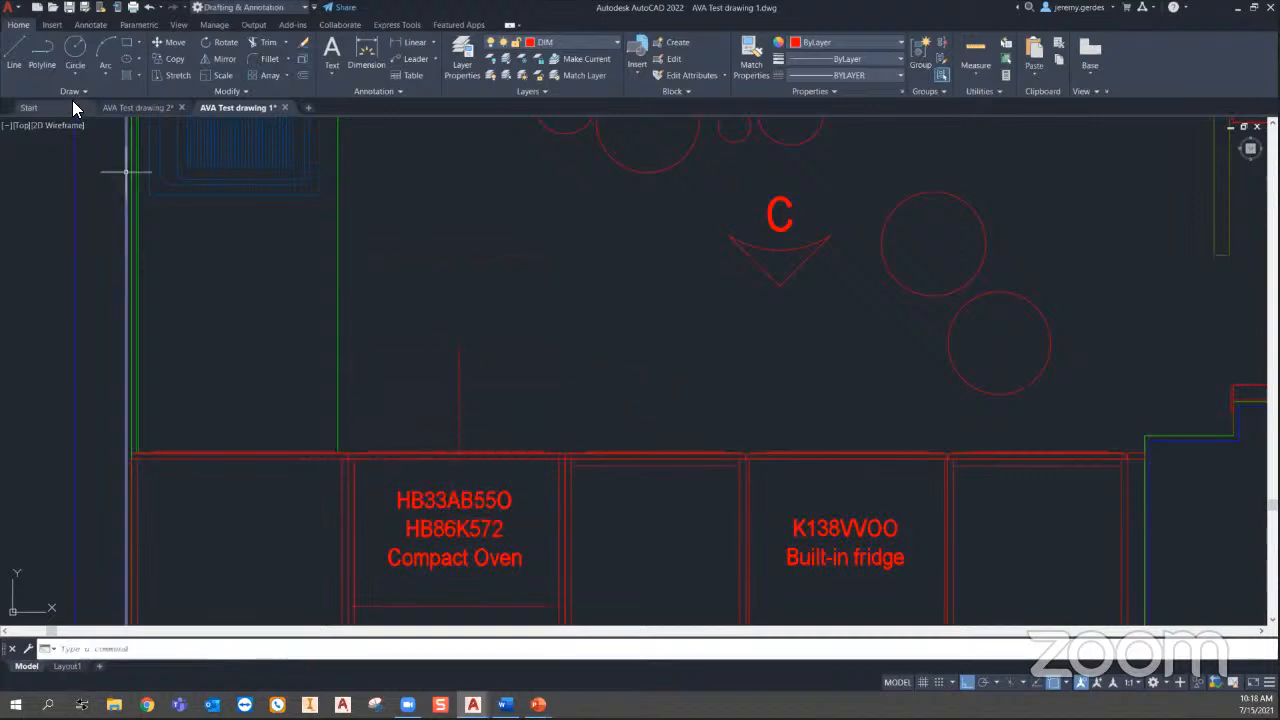
Step: In AVA Test drawing 2, trim the white horizontal line beyond the plate's lower corner and try to extend the outer vertical line
click(130, 107)
scroll(428, 418, up, 4)
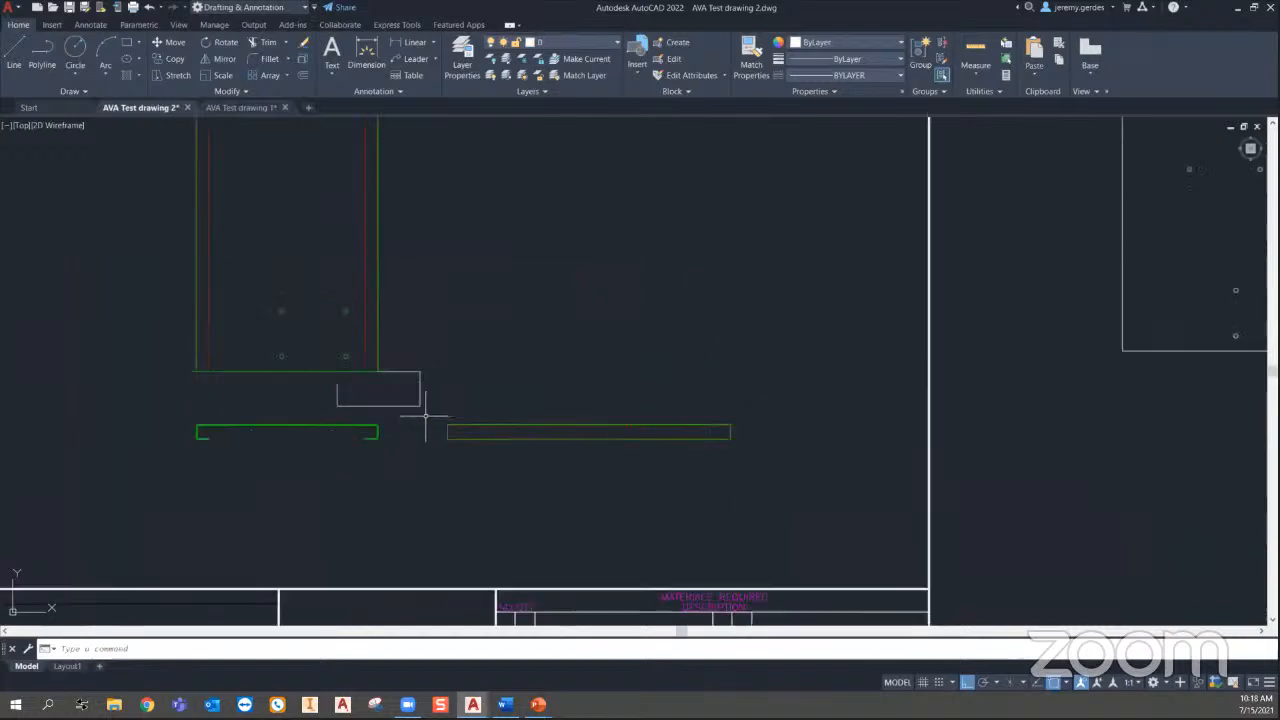
text(tr)
key(Return)
scroll(368, 409, up, 4)
click(435, 345)
middle_drag(477, 383, 546, 383)
shift+click(551, 381)
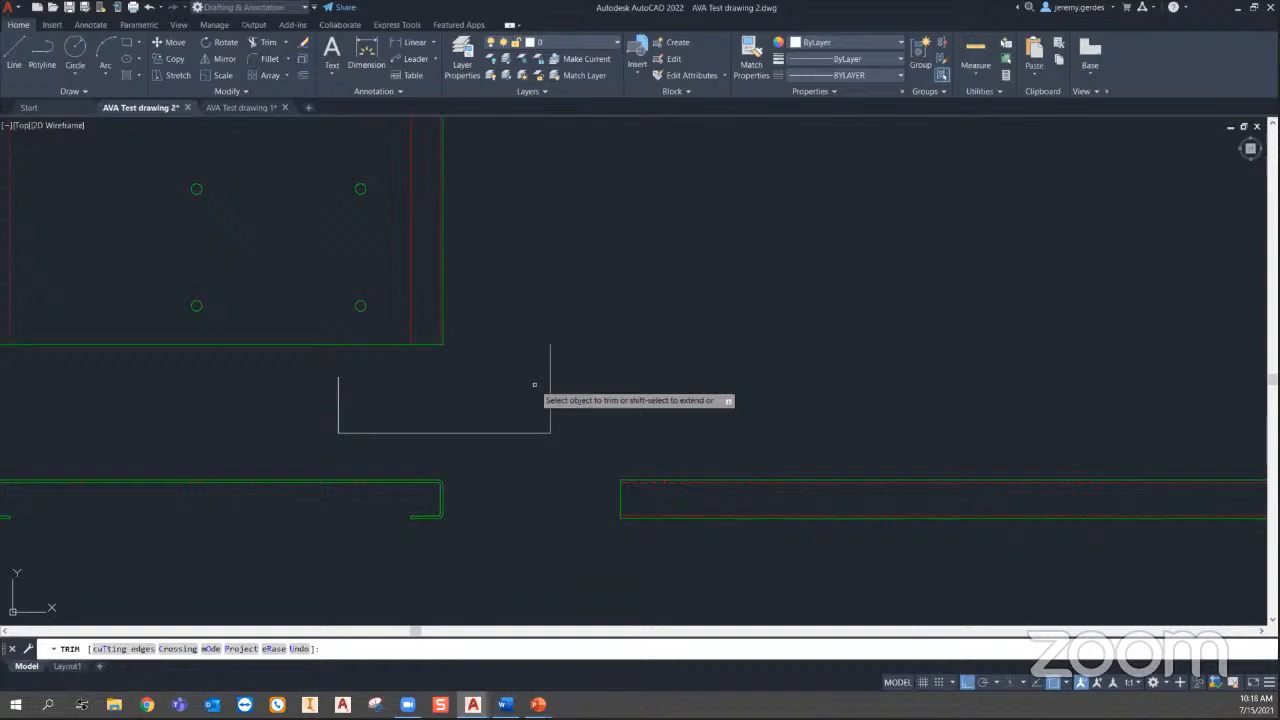
Step: Extend the inner white vertical line up to the plate's lower edge and down to the channel profile using Trim's extend option
scroll(618, 503, up, 2)
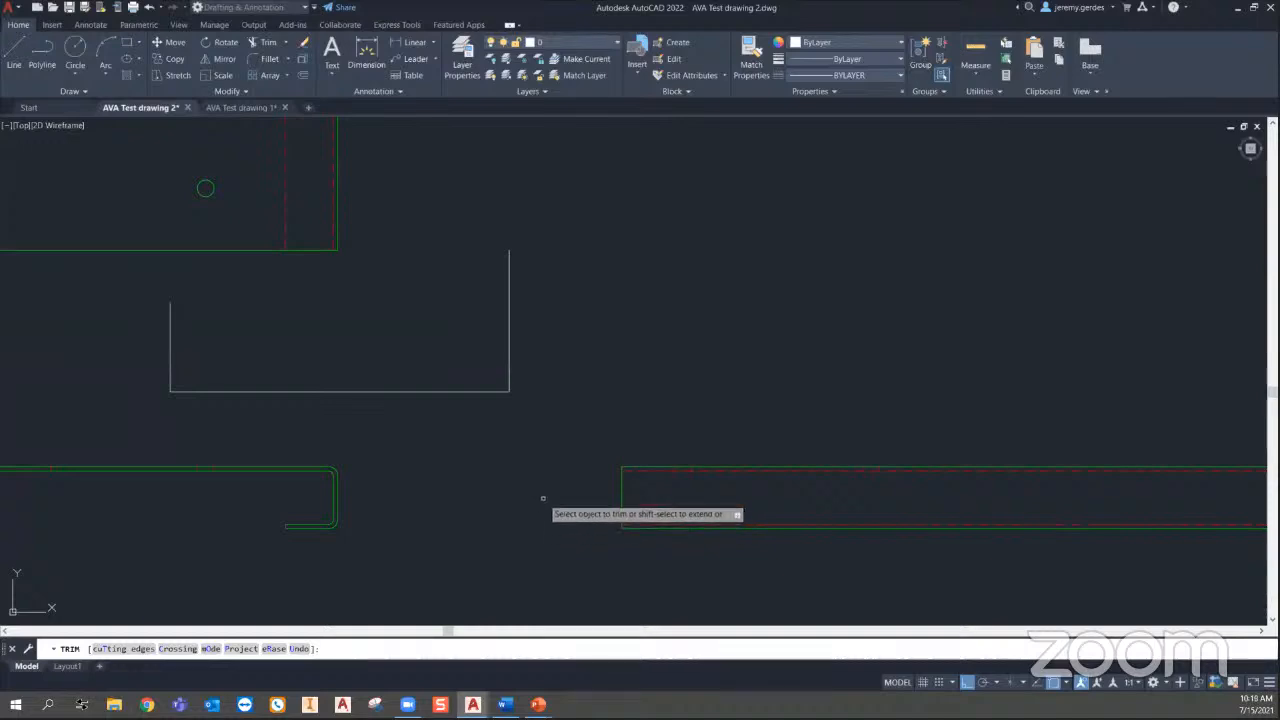
middle_drag(349, 422, 412, 444)
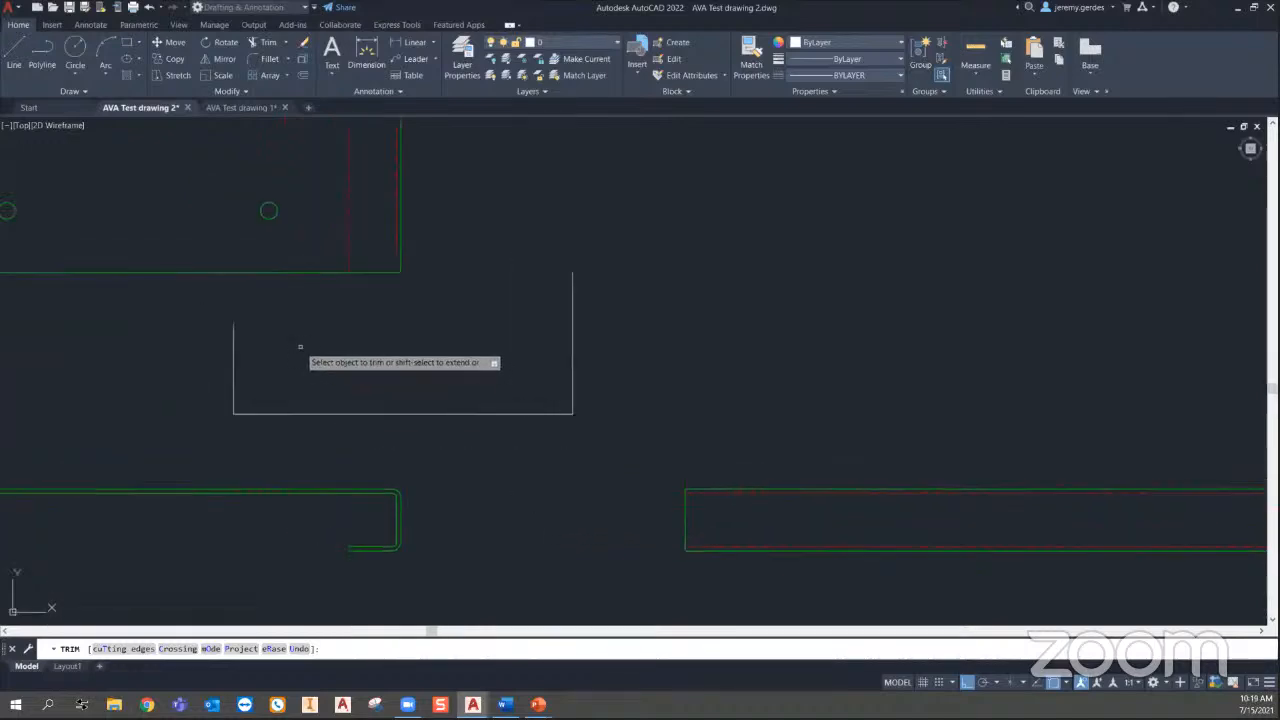
shift+click(234, 340)
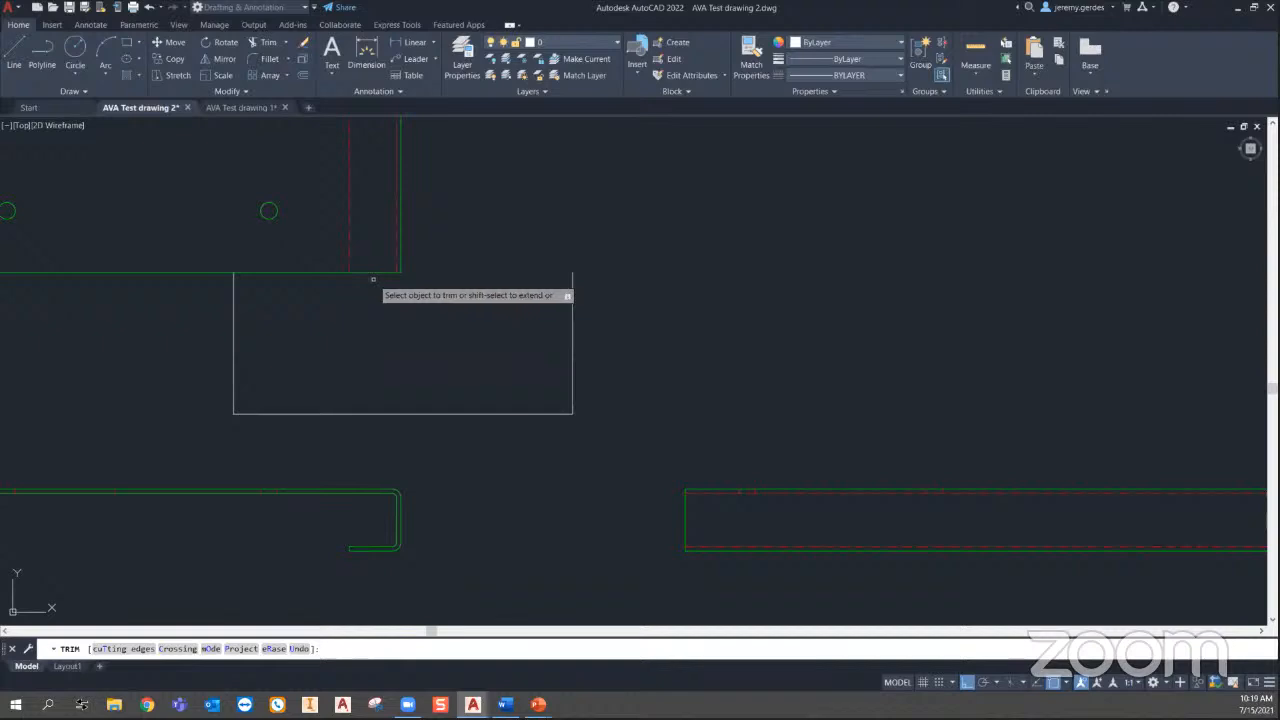
shift+click(236, 392)
middle_drag(277, 436, 405, 453)
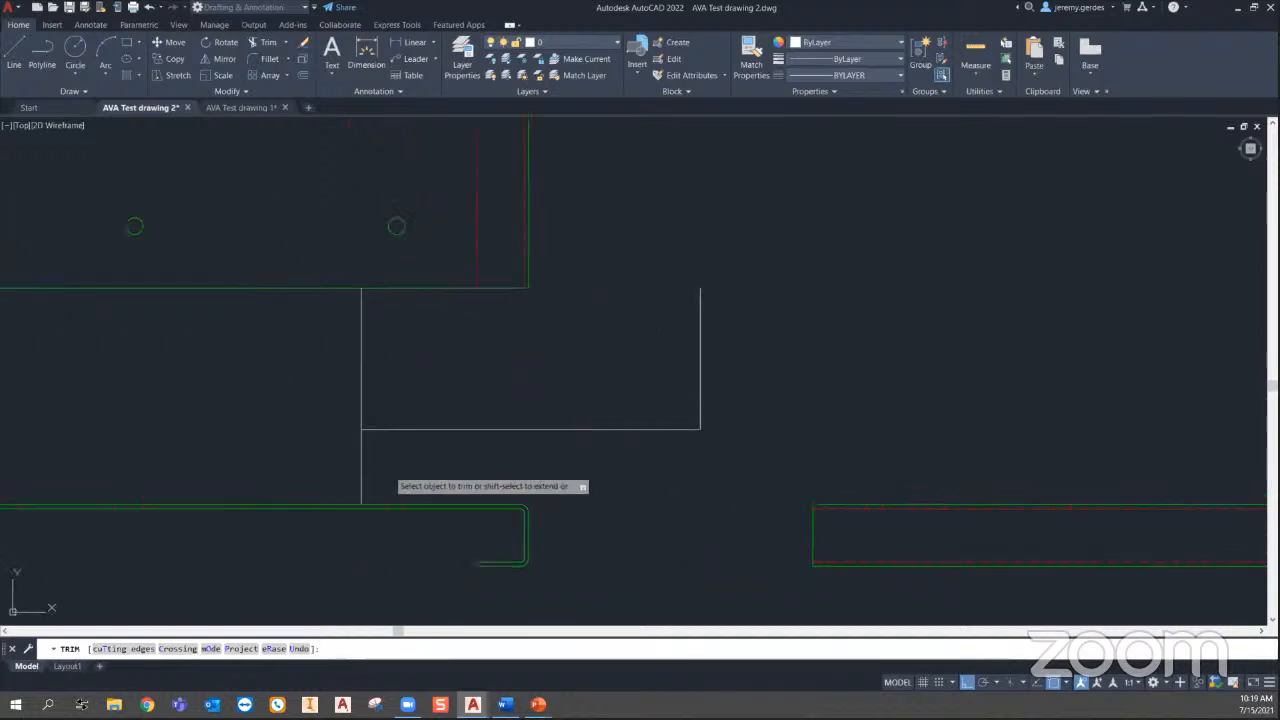
key(Escape)
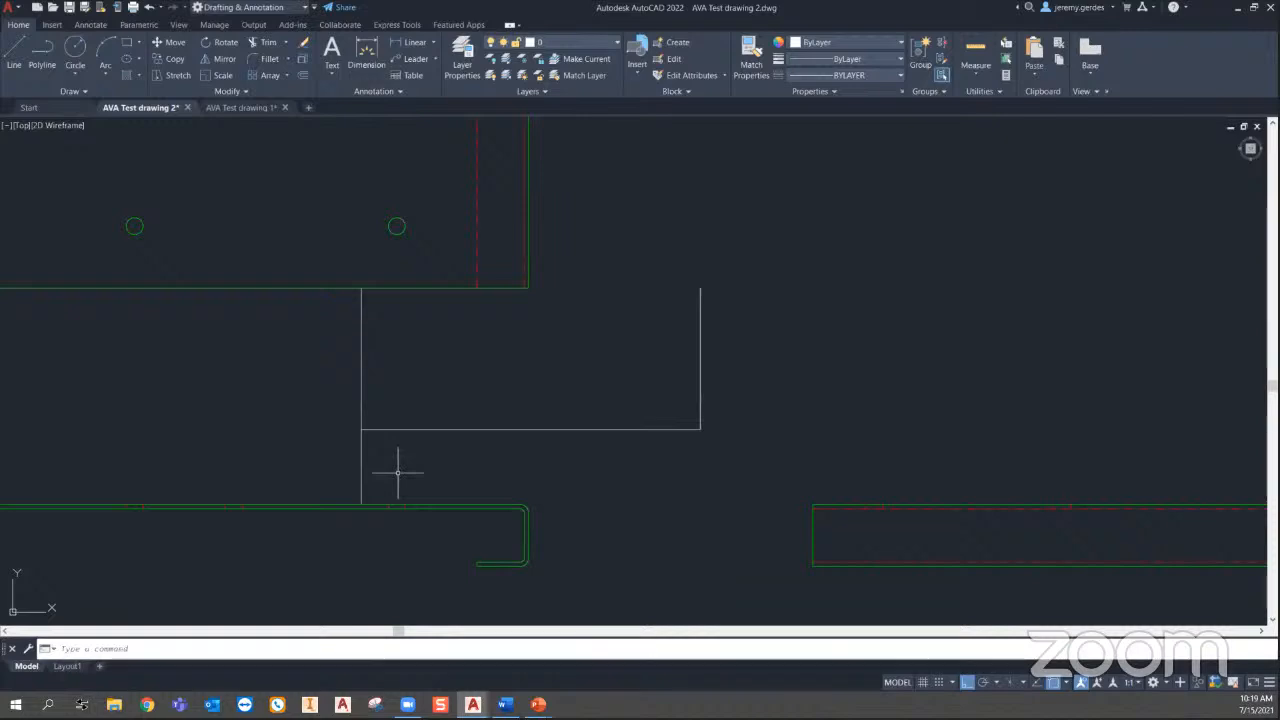
Step: Review the automatic save interval in the Open and Save options, and close the options without changing anything
right_click(504, 357)
click(547, 586)
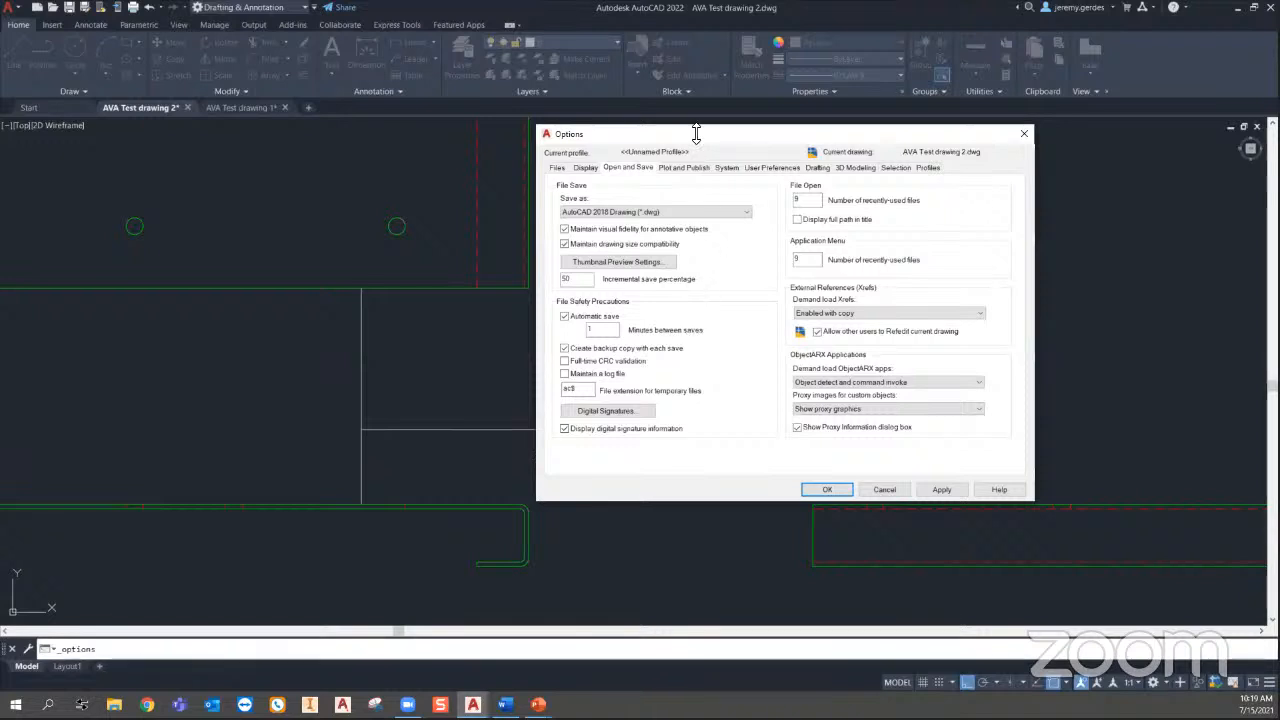
drag(692, 142, 675, 170)
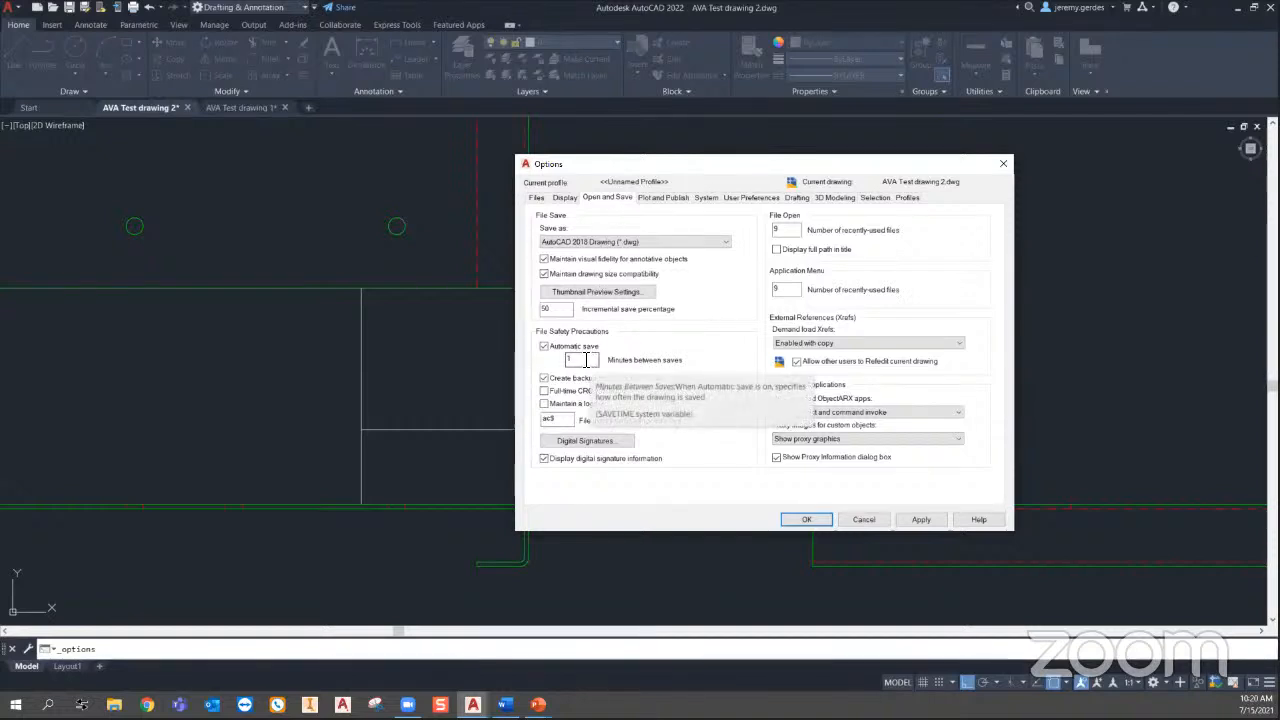
click(1003, 167)
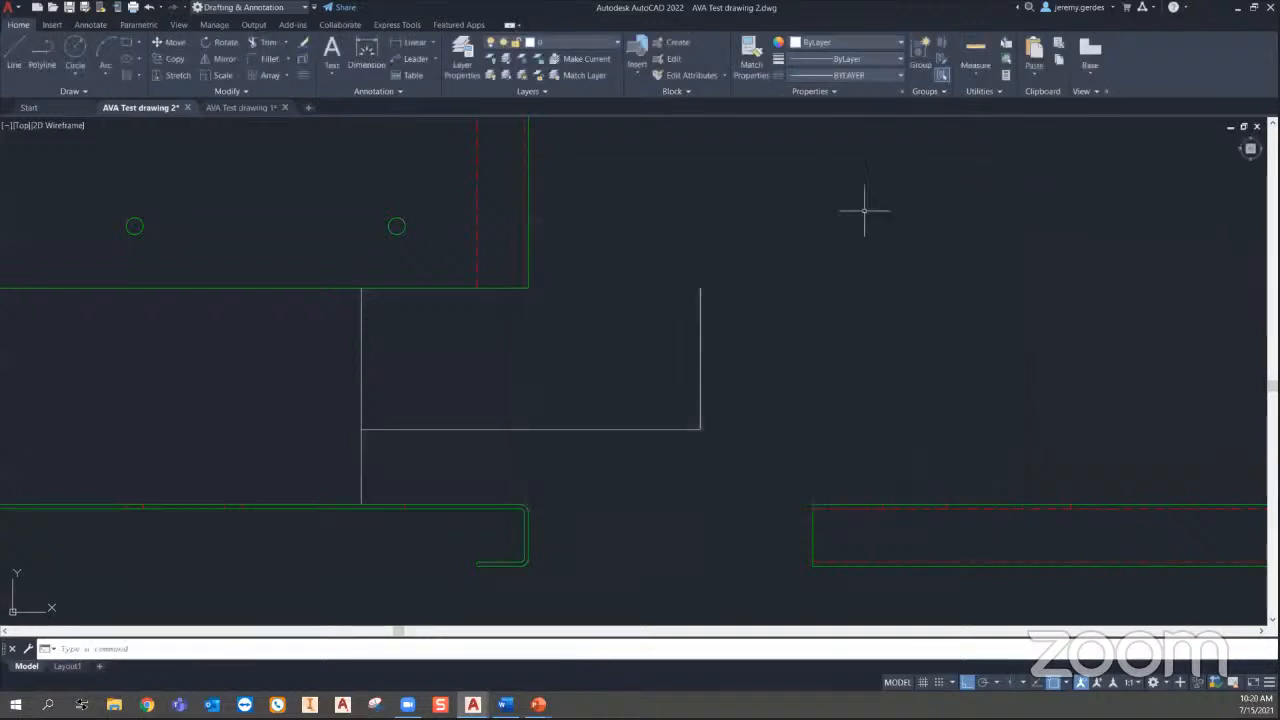
Step: Save all open drawings at once with the SAVEALL command
scroll(622, 314, down, 2)
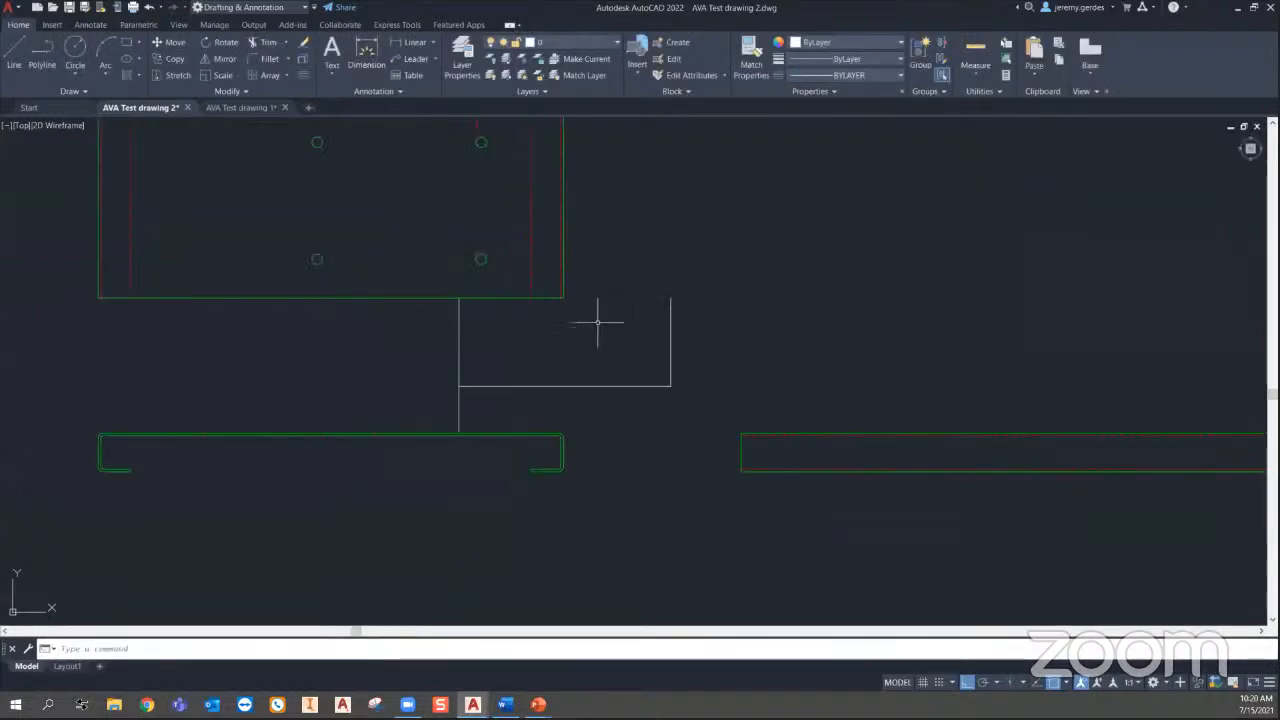
middle_drag(590, 330, 580, 345)
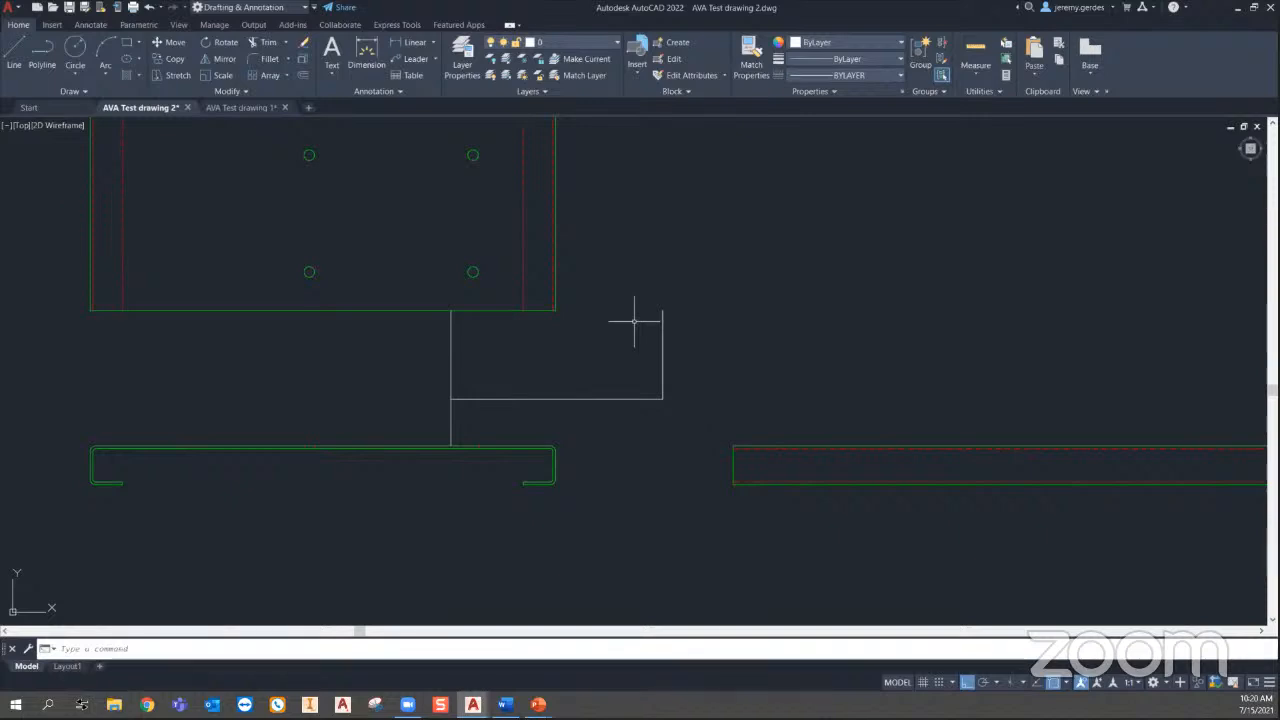
text(saveall)
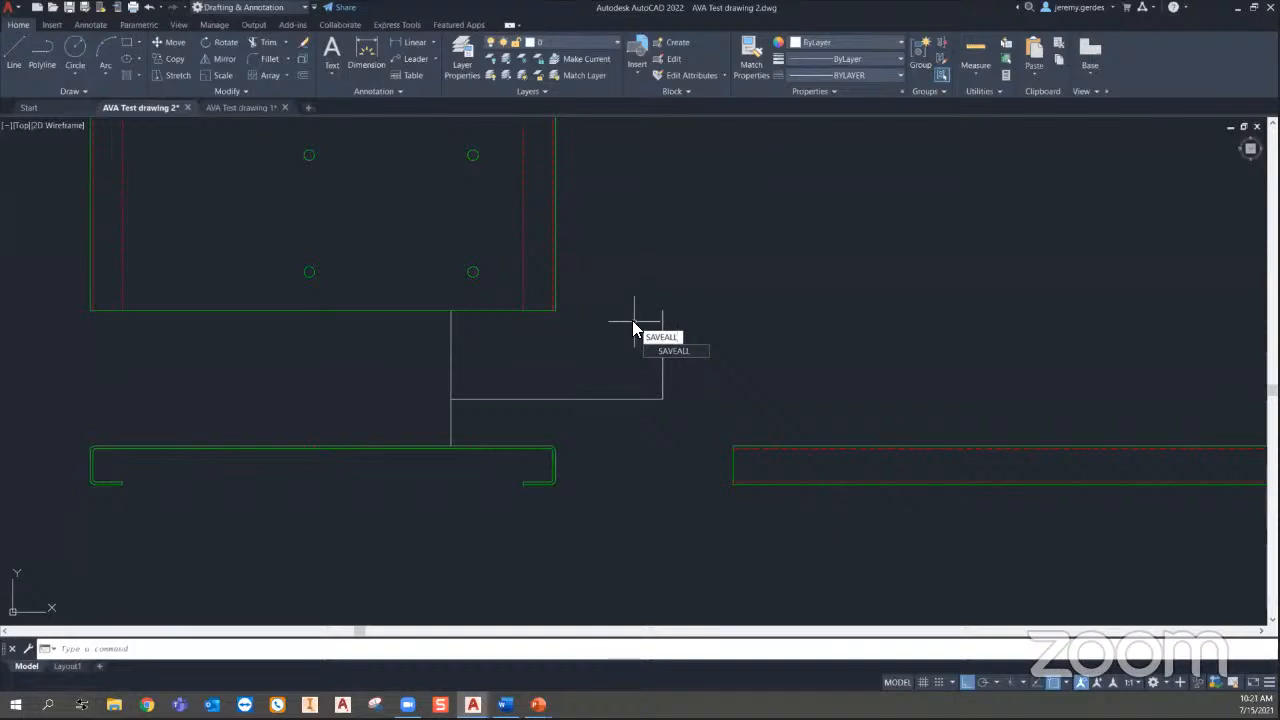
key(Return)
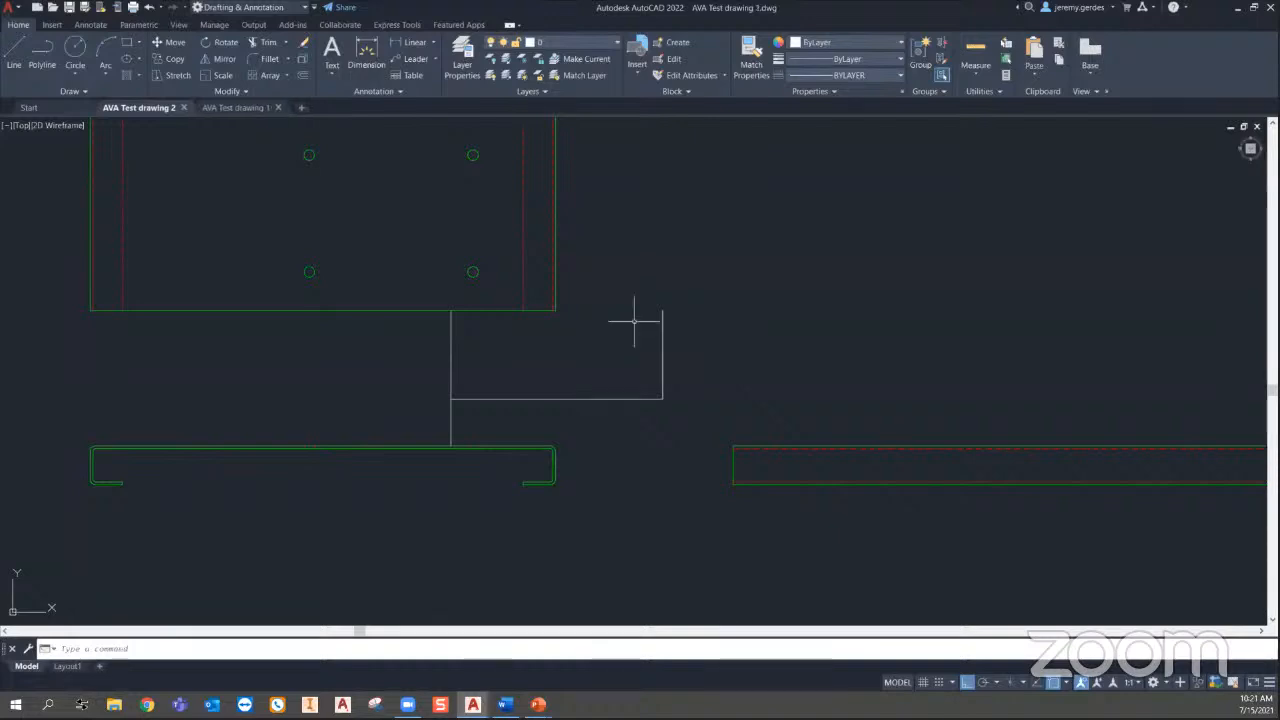
Step: Try to close all open drawings at once with the CLOSEALL command
text(CLOSE)
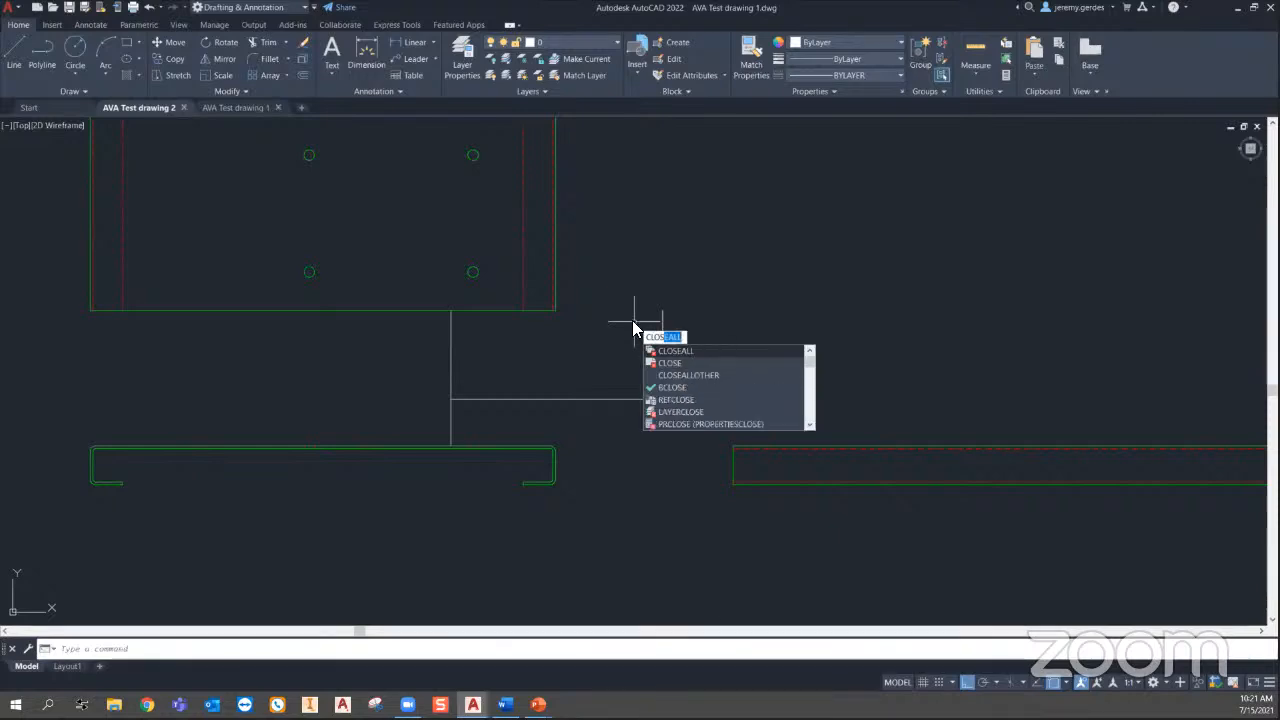
text(ALL)
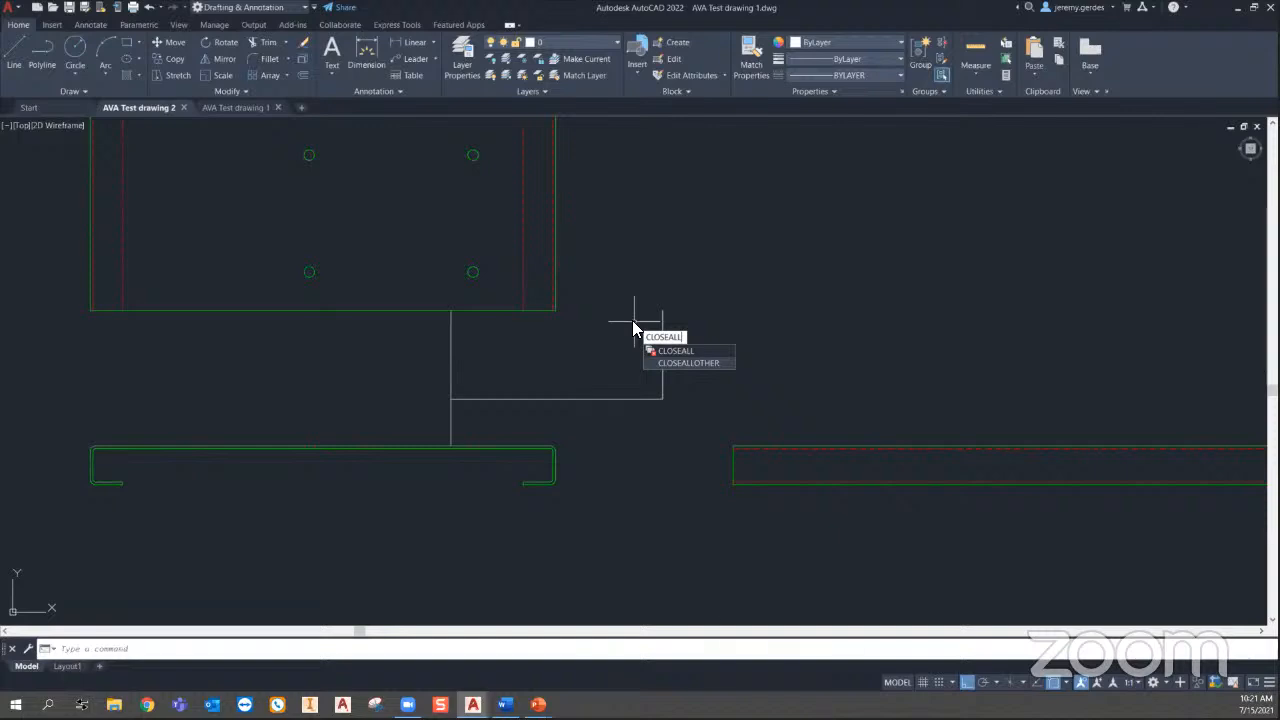
key(Return)
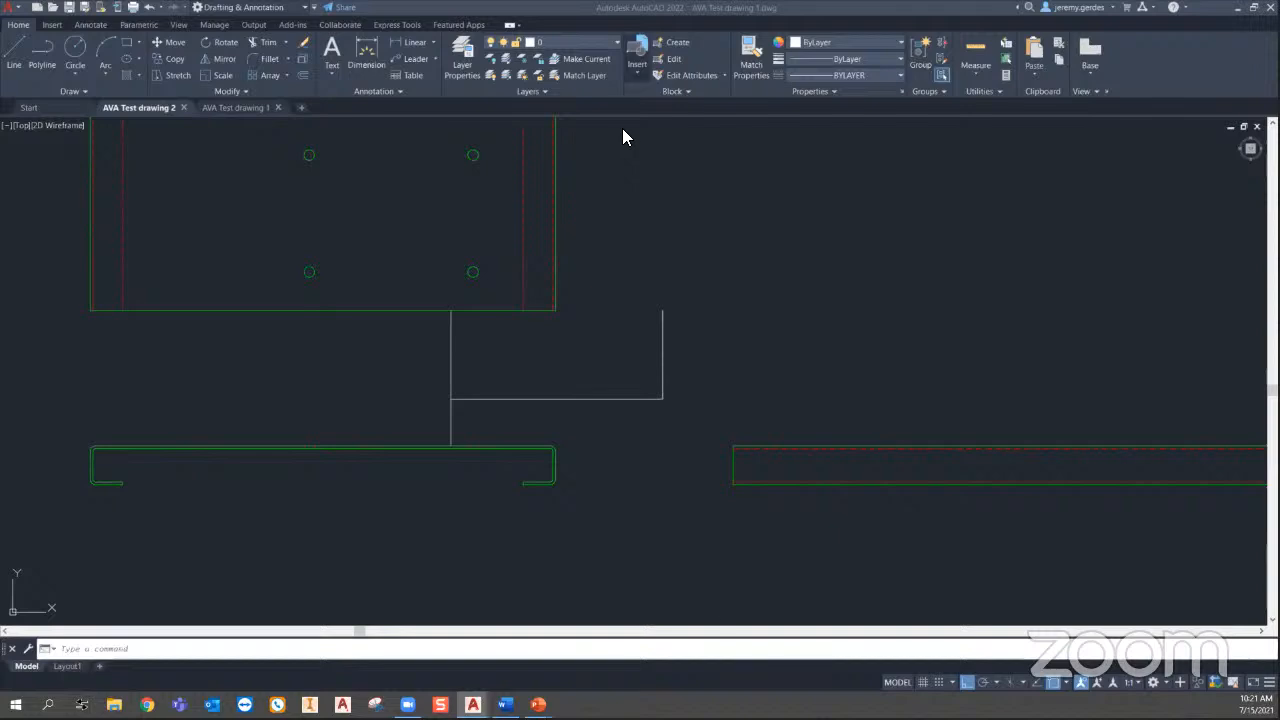
Step: Show the classic menu bar and hide the ribbon
click(315, 10)
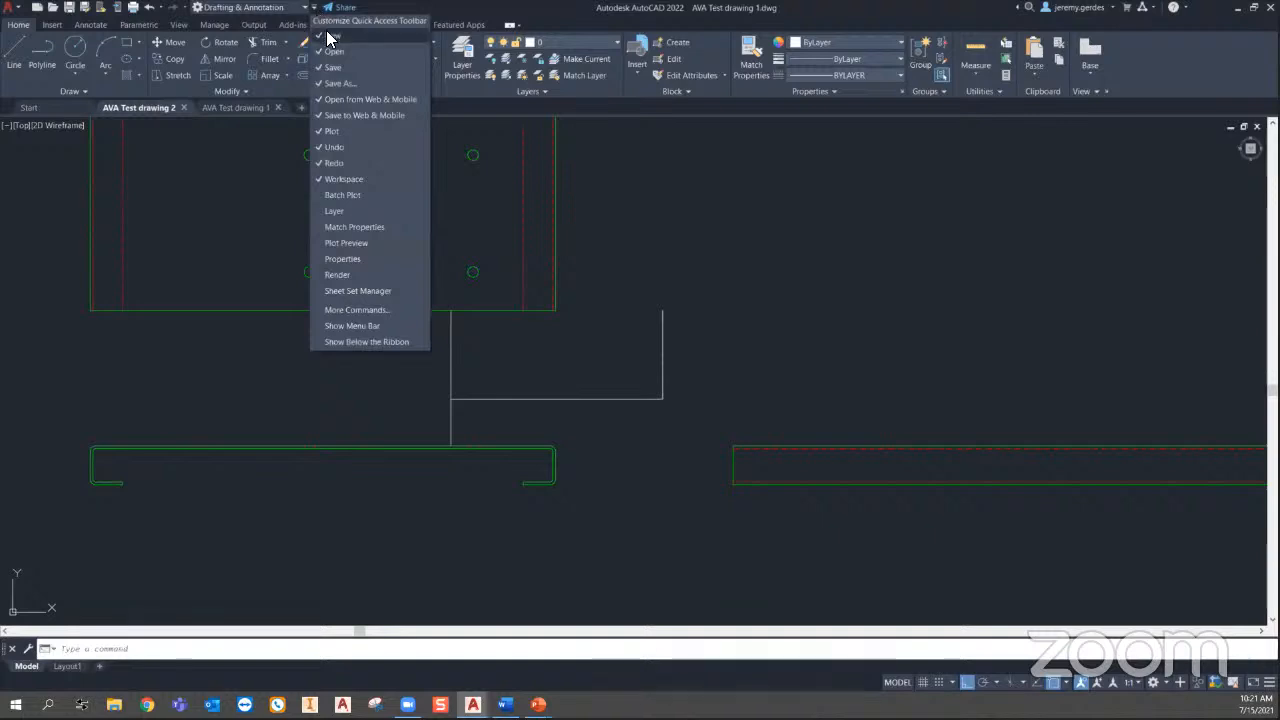
click(366, 326)
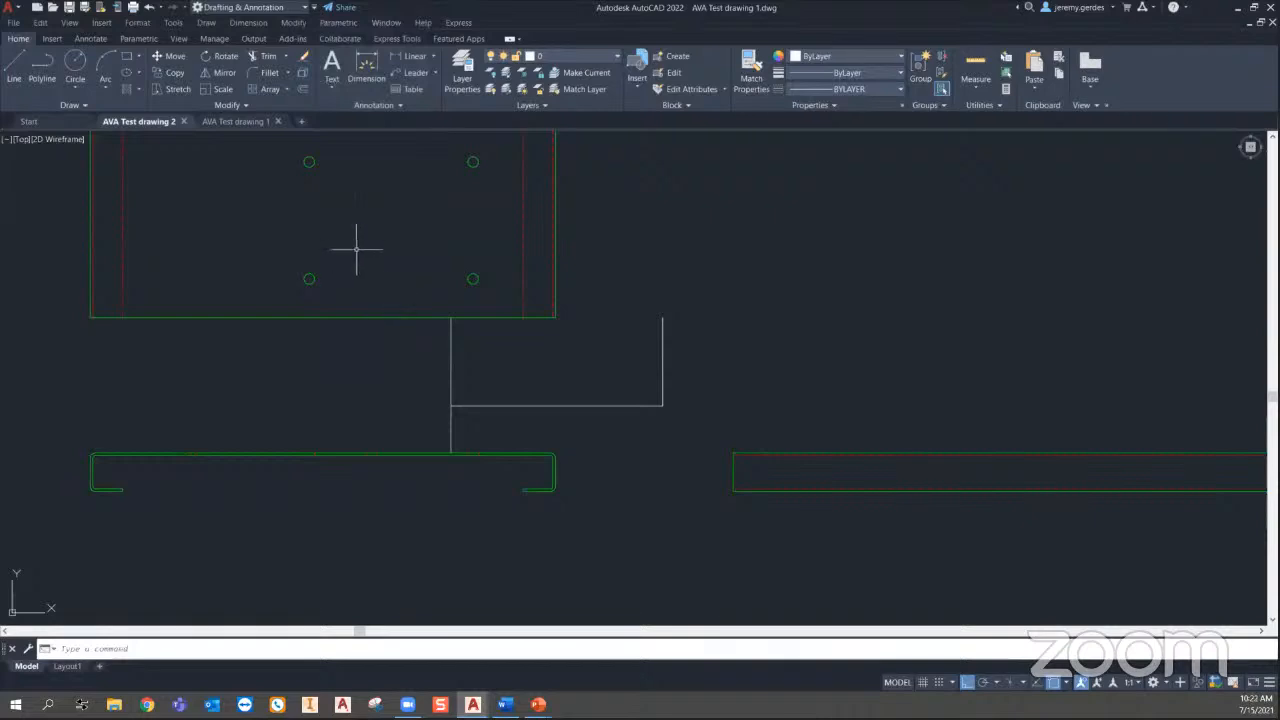
click(177, 24)
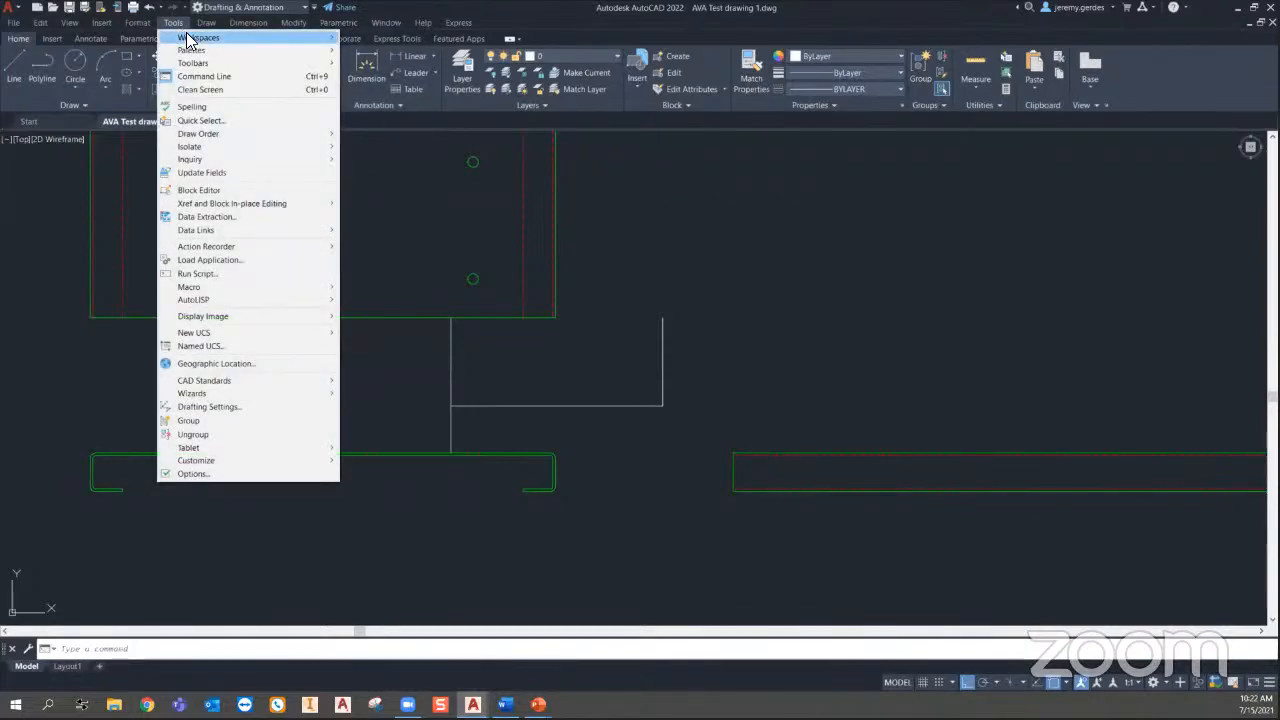
mouse_move(200, 51)
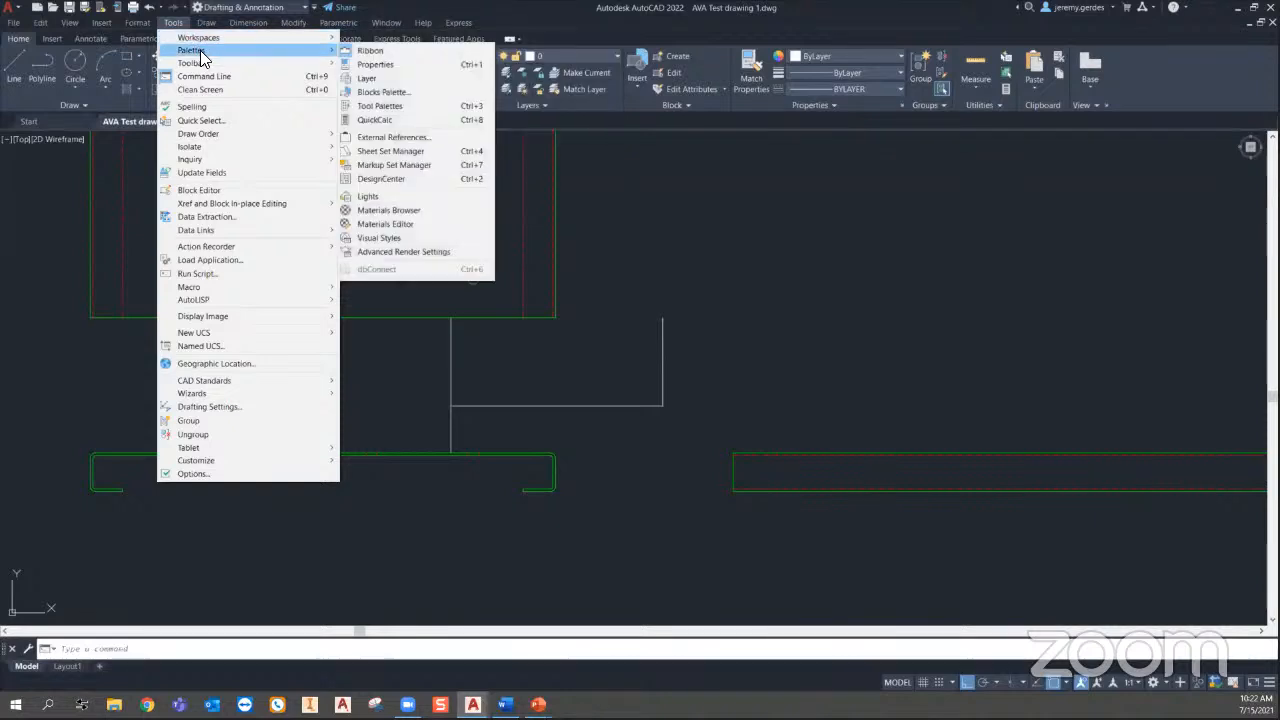
click(370, 51)
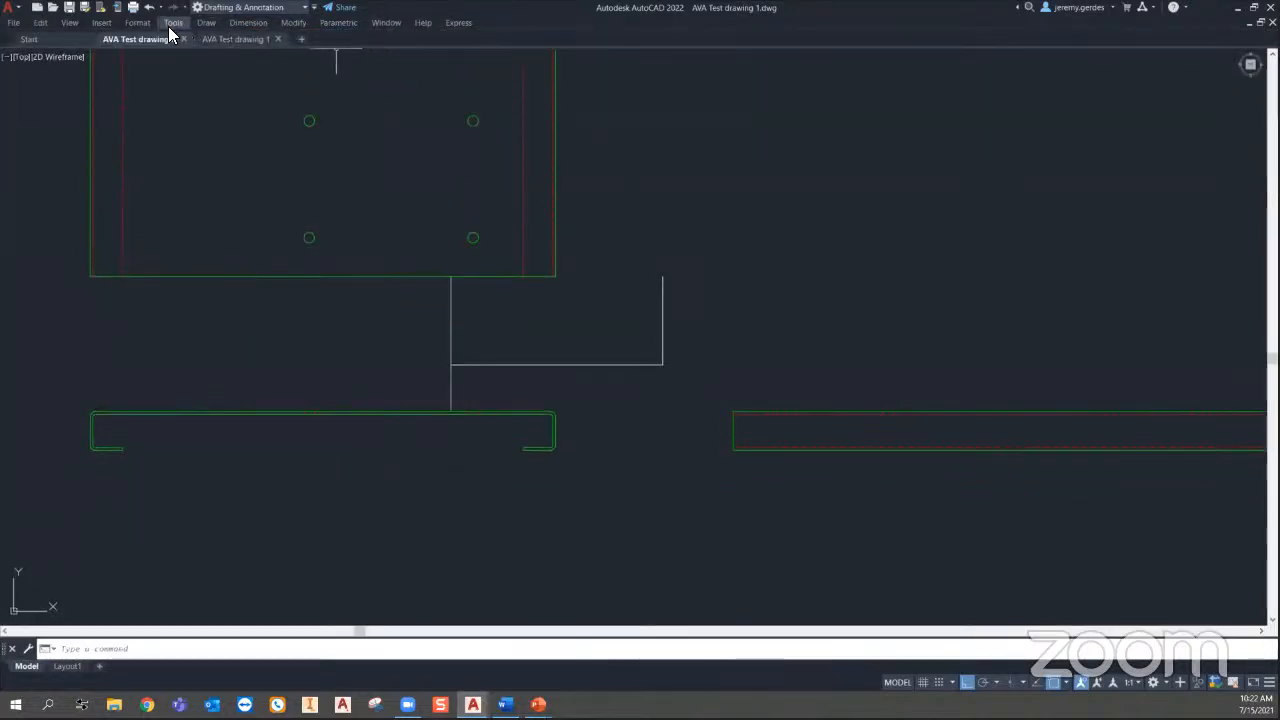
Step: Display the AutoCAD Draw toolbar and reposition it as a floating toolbar over the drawing
click(173, 23)
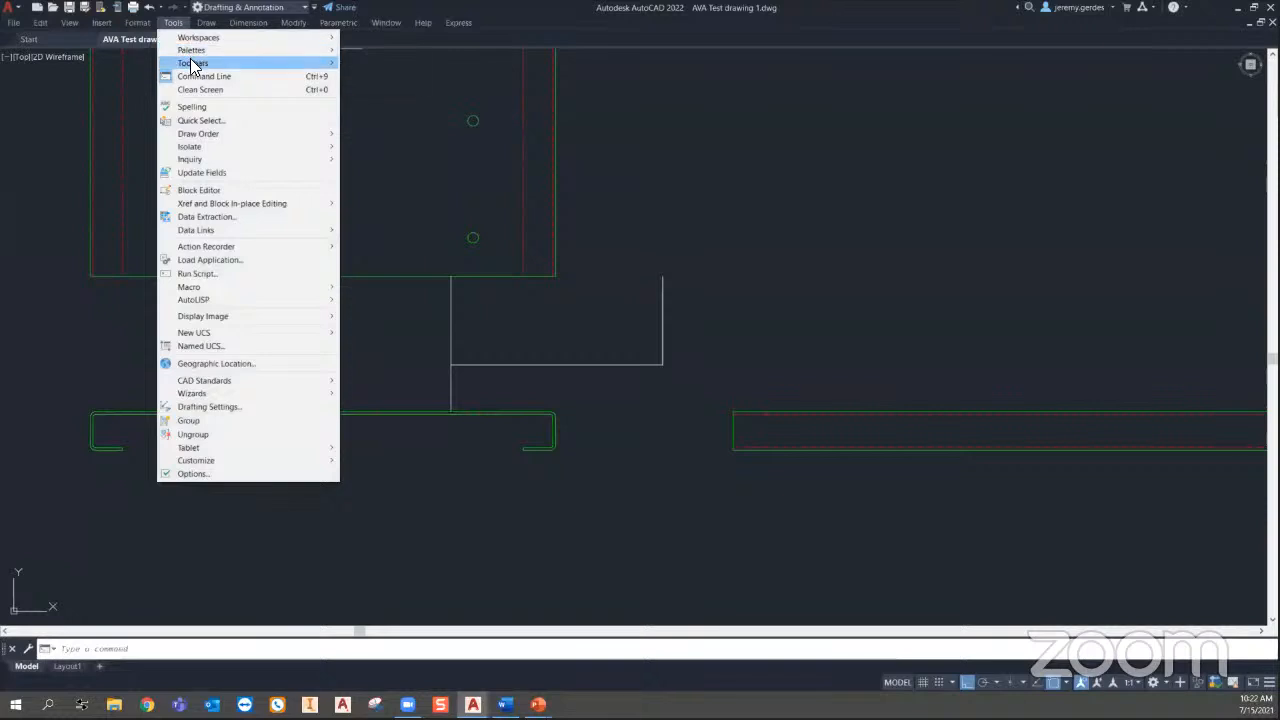
mouse_move(226, 62)
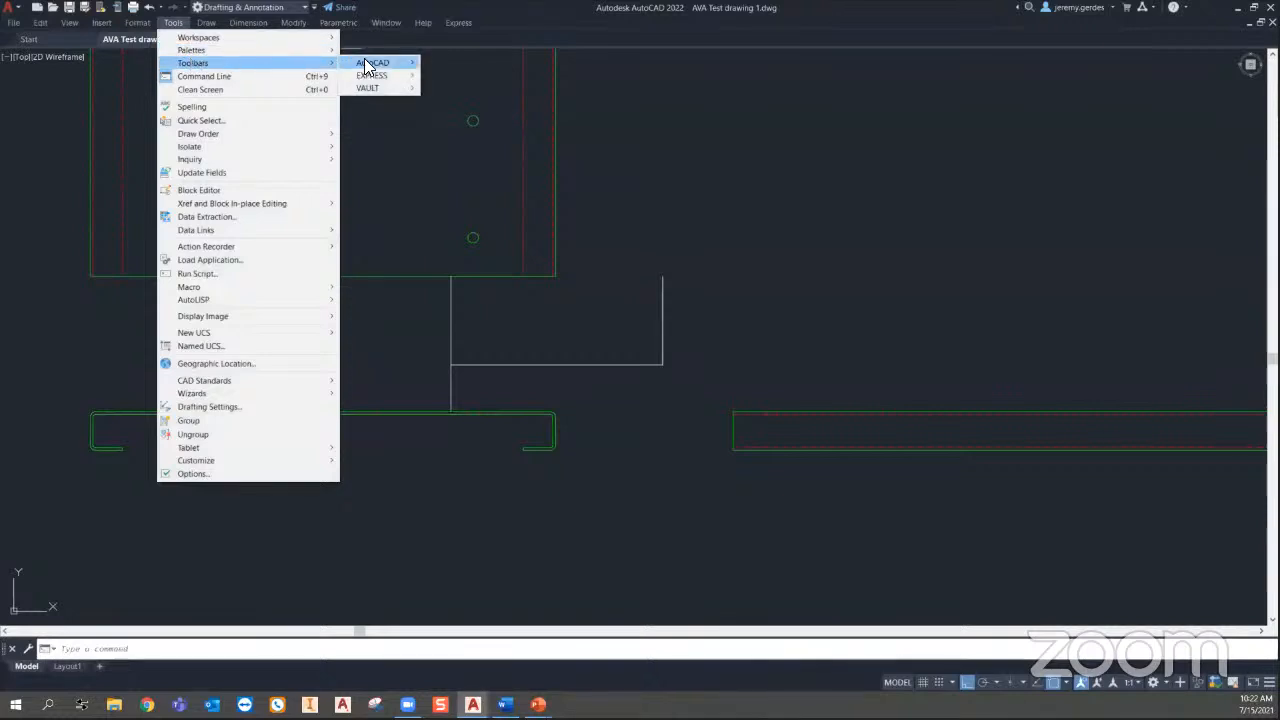
mouse_move(366, 65)
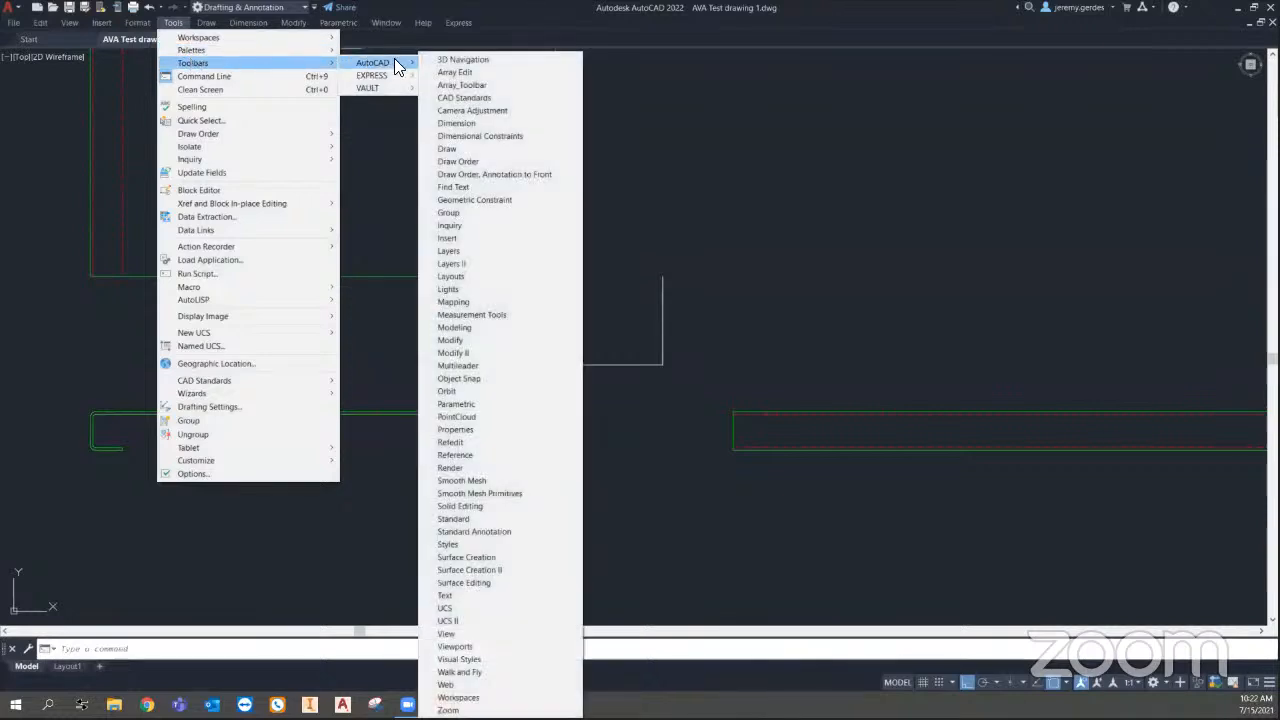
click(482, 148)
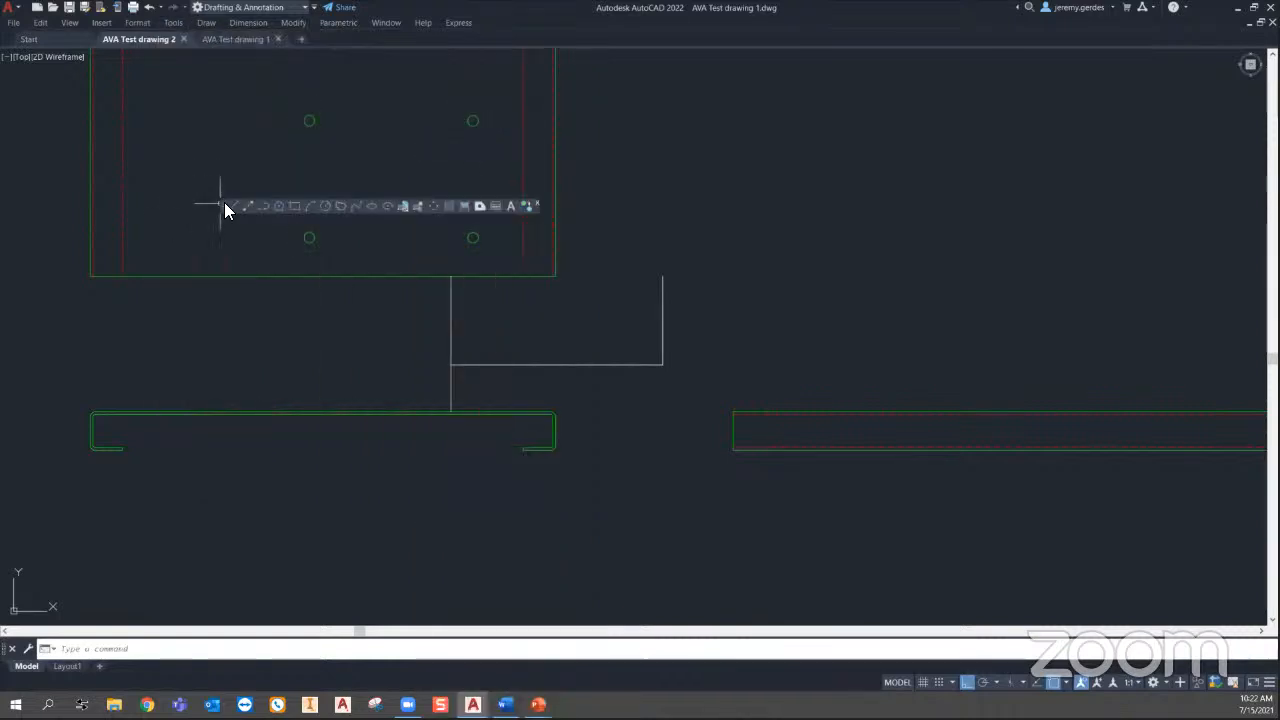
mouse_move(222, 204)
mouse_down()
mouse_move(203, 187)
mouse_move(350, 48)
mouse_move(341, 103)
mouse_up()
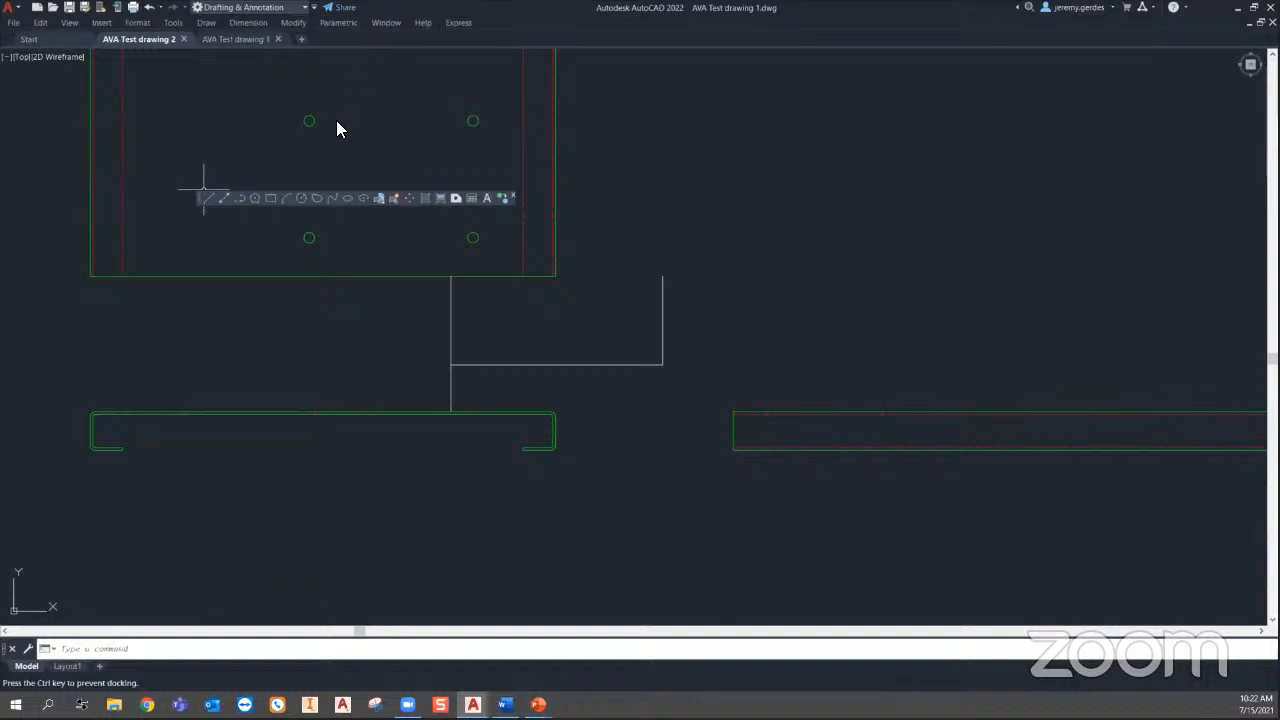
drag(311, 190, 347, 67)
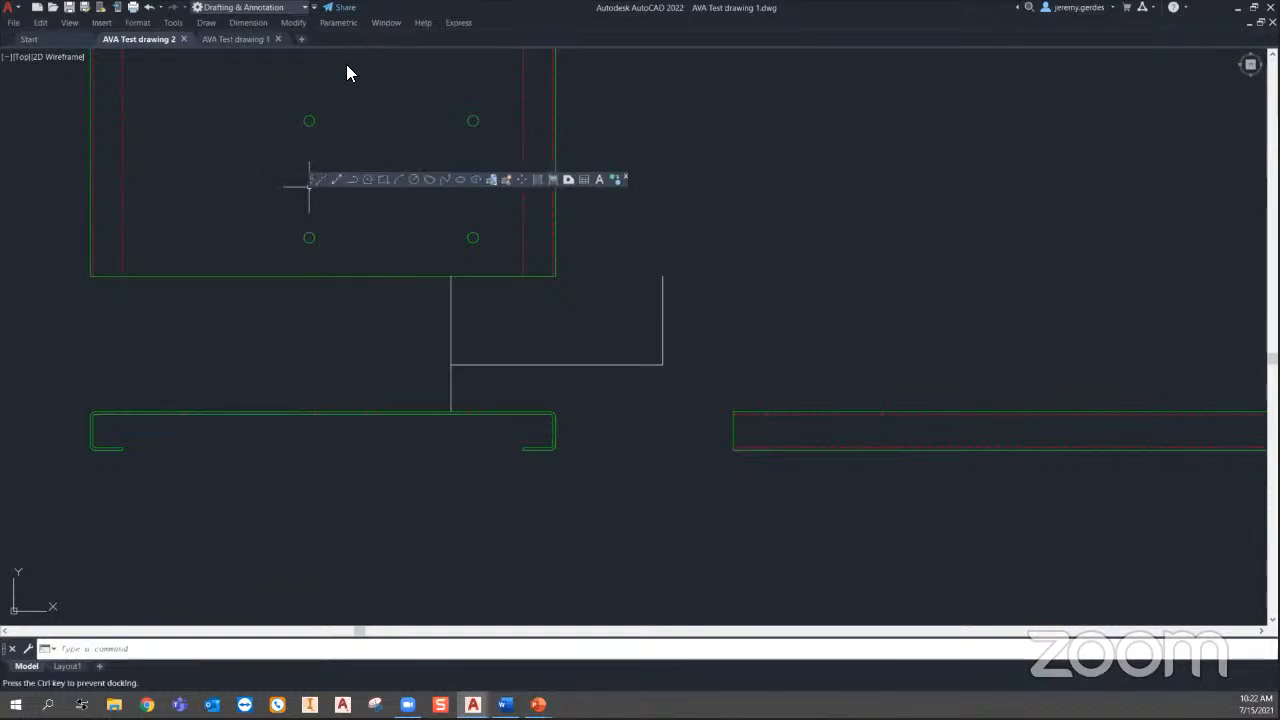
drag(343, 200, 343, 198)
Step: Look through the list of available toolbars, dismiss it, and close the floating Draw toolbar
right_click(343, 198)
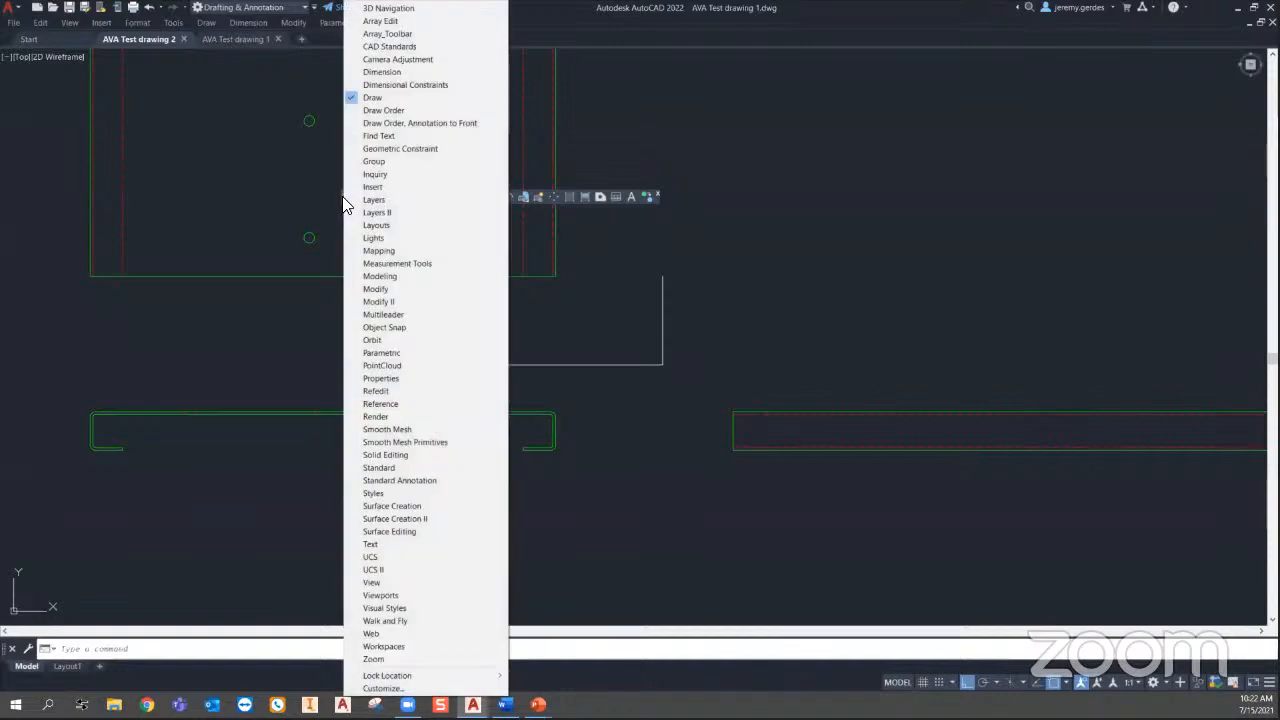
click(724, 228)
key(Escape)
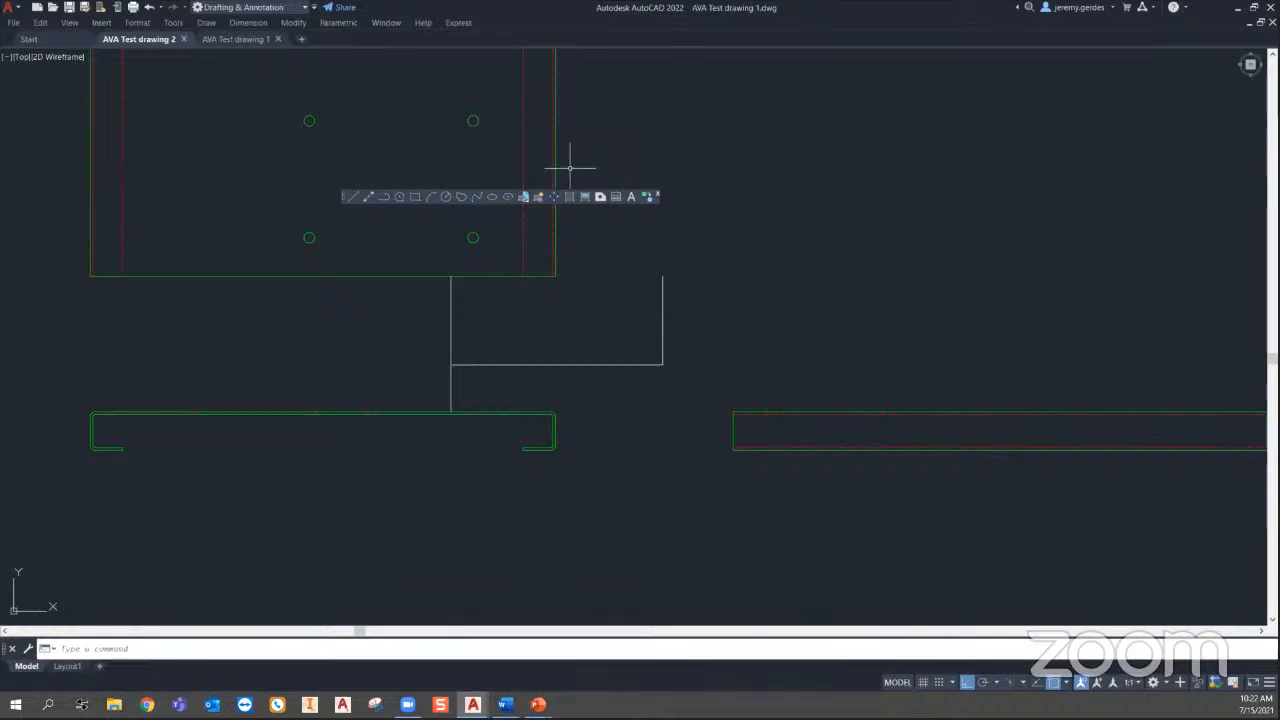
click(657, 195)
click(646, 198)
click(634, 205)
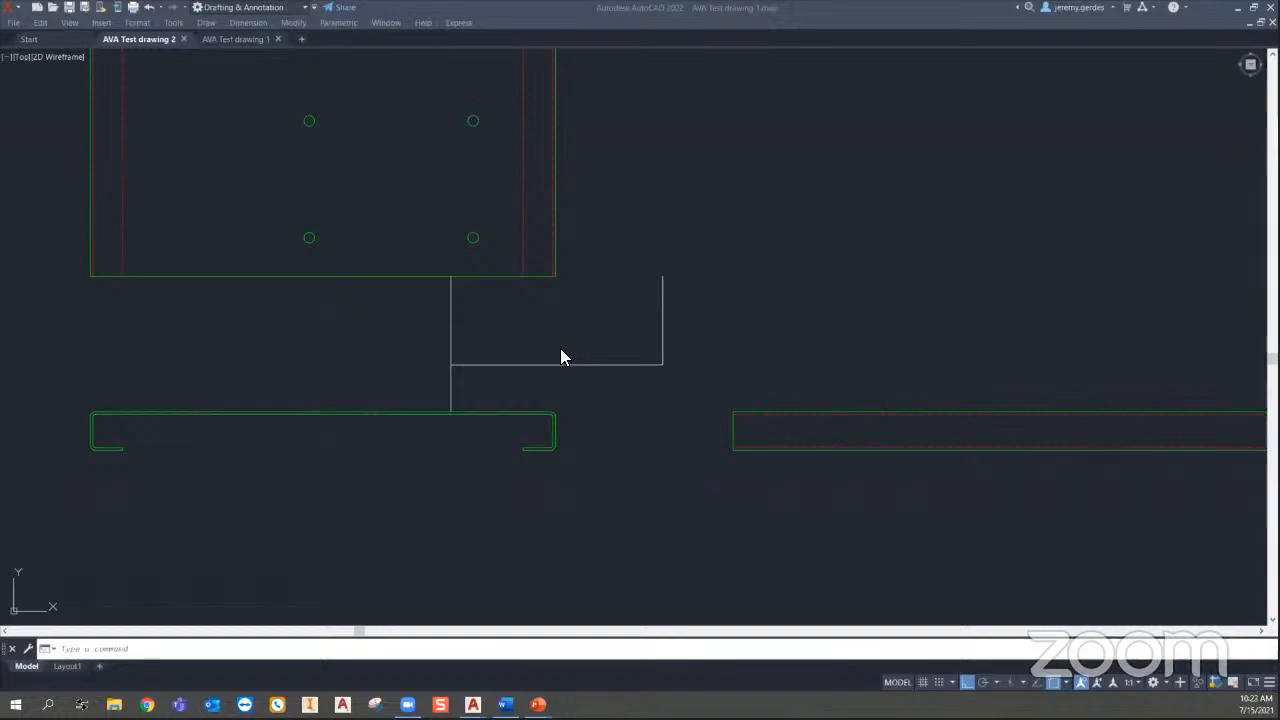
Step: Switch to the PowerPoint presentation and start the slide show from the 15 AutoCAD Tips slide
key(alt+Tab)
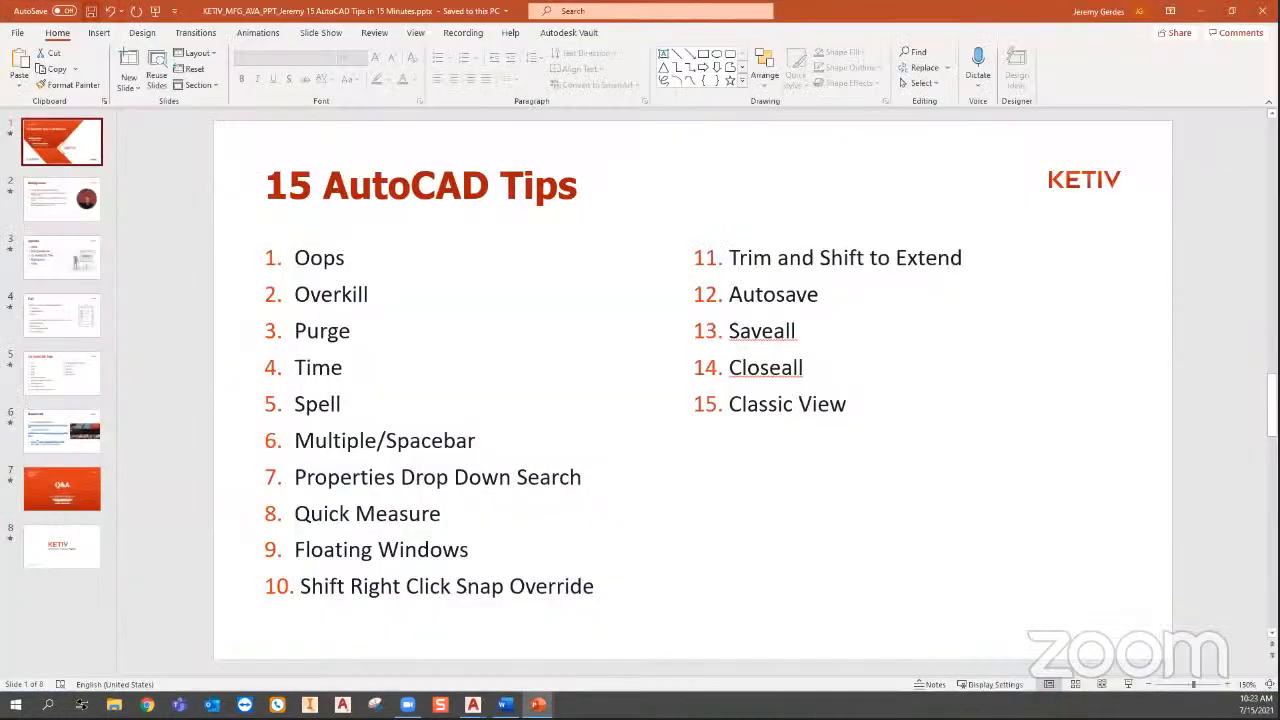
click(91, 420)
click(86, 371)
key(shift+F5)
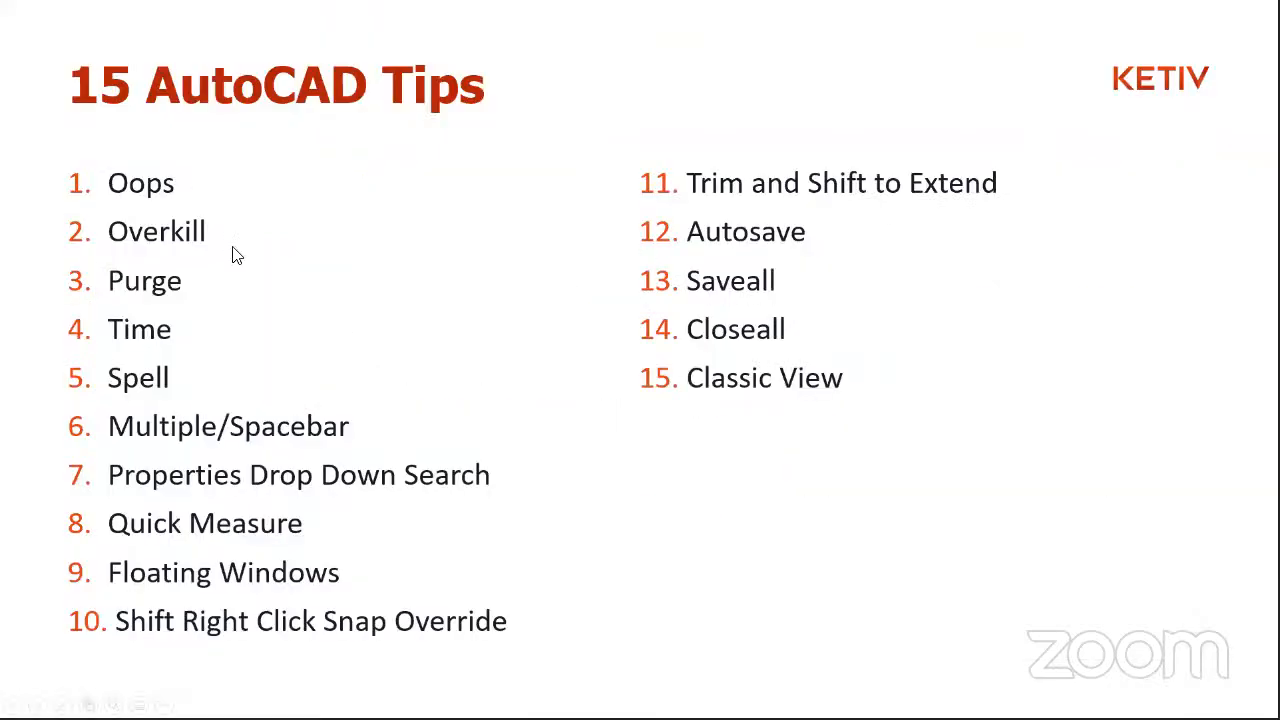
Step: Advance to the Resources slide and open its AutoCAD Design Academy link in the browser
click(357, 289)
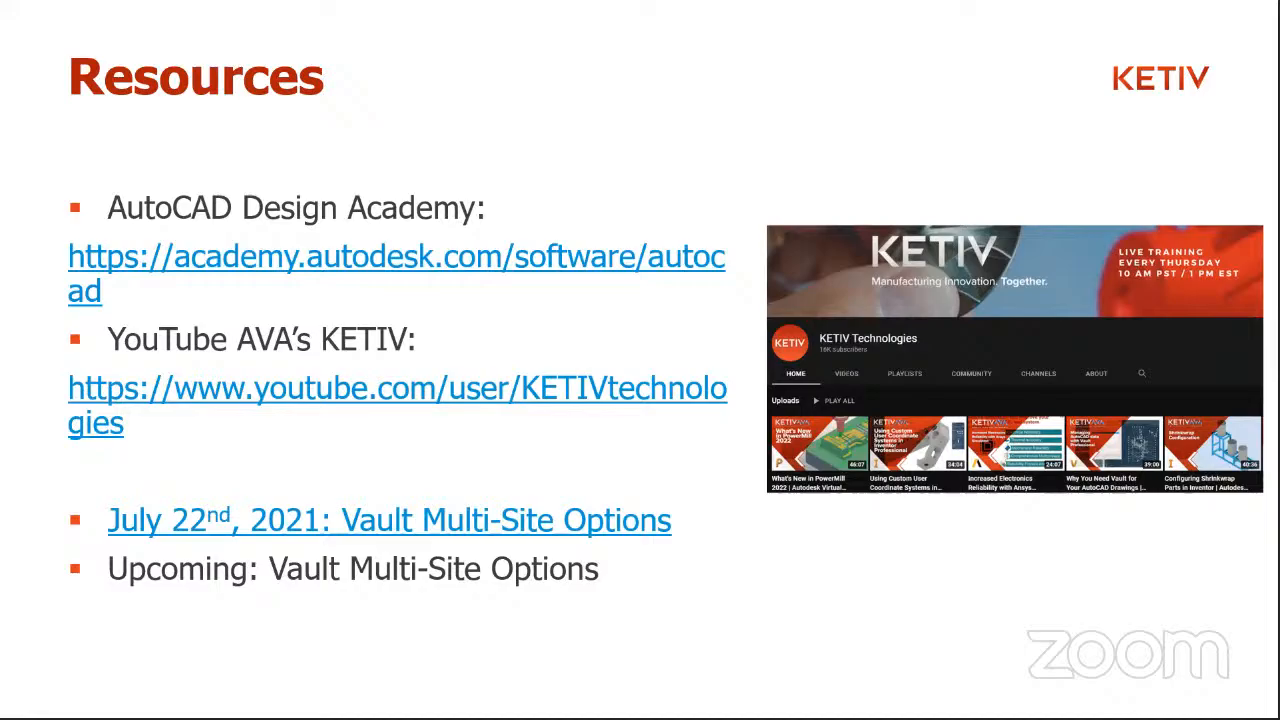
click(487, 257)
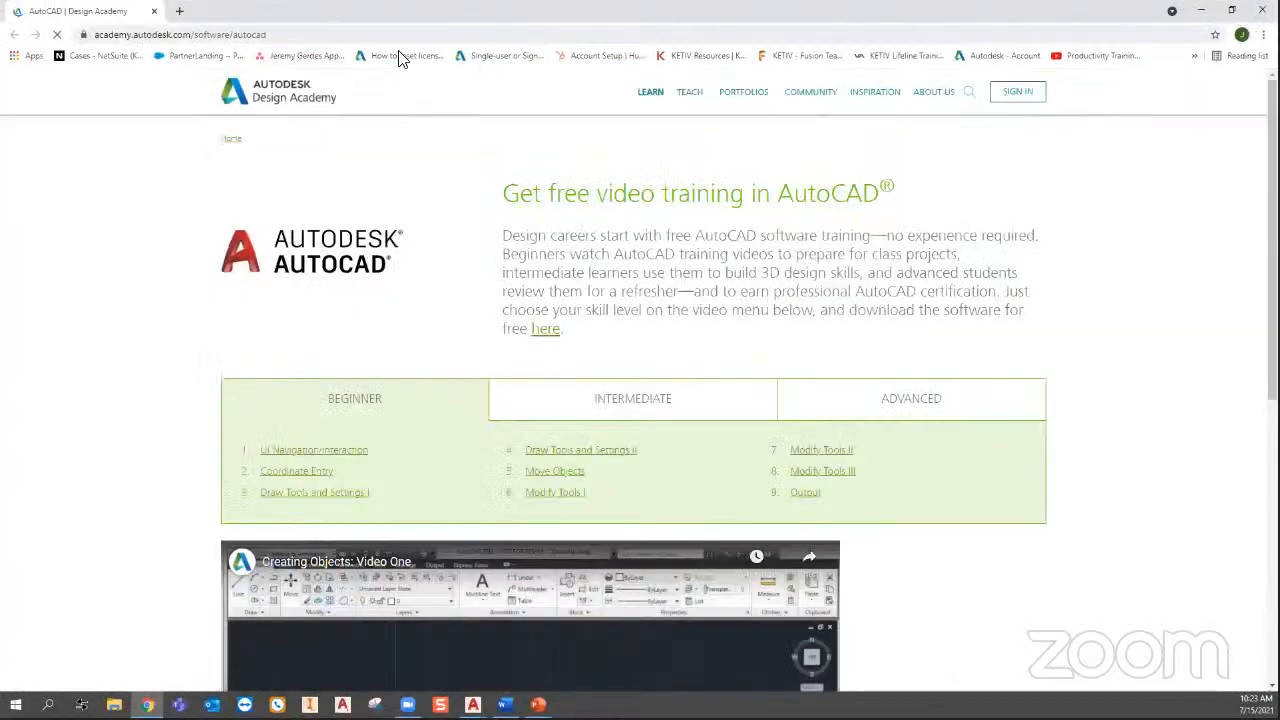
Step: Highlight the web address of the AutoCAD Design Academy page, then close the page to return to the Resources slide
click(430, 38)
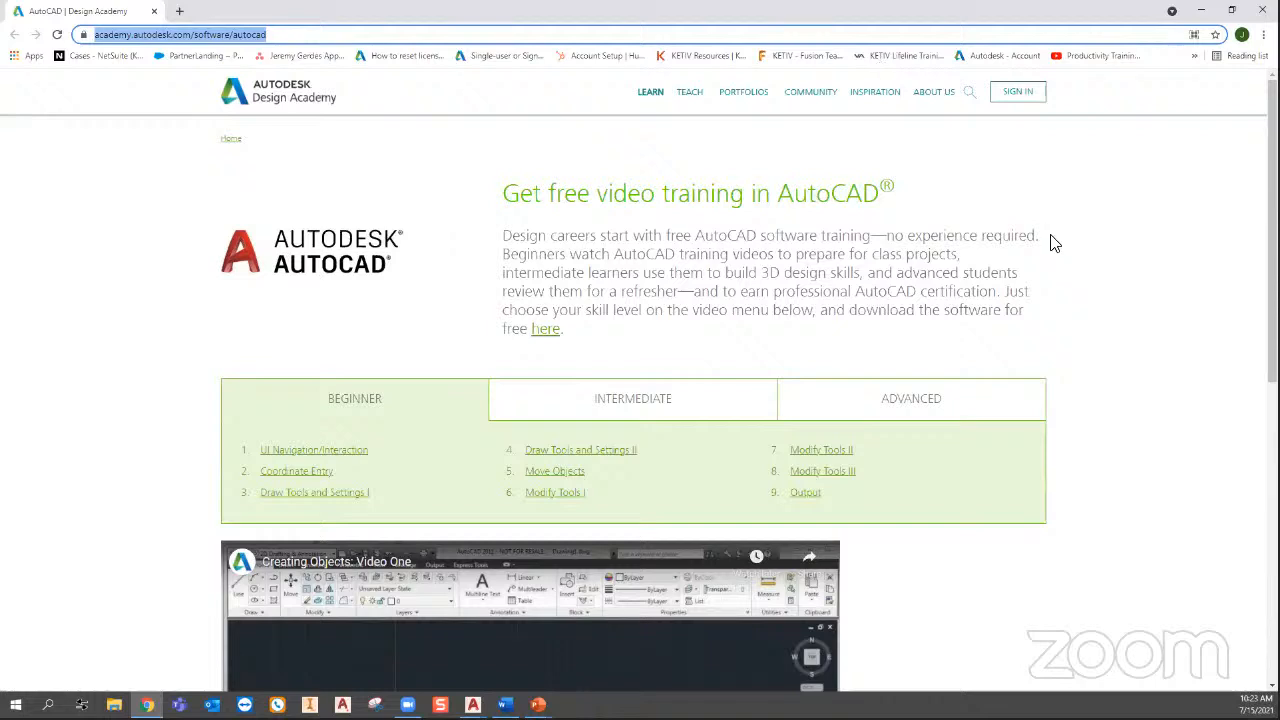
mouse_move(808, 90)
click(778, 59)
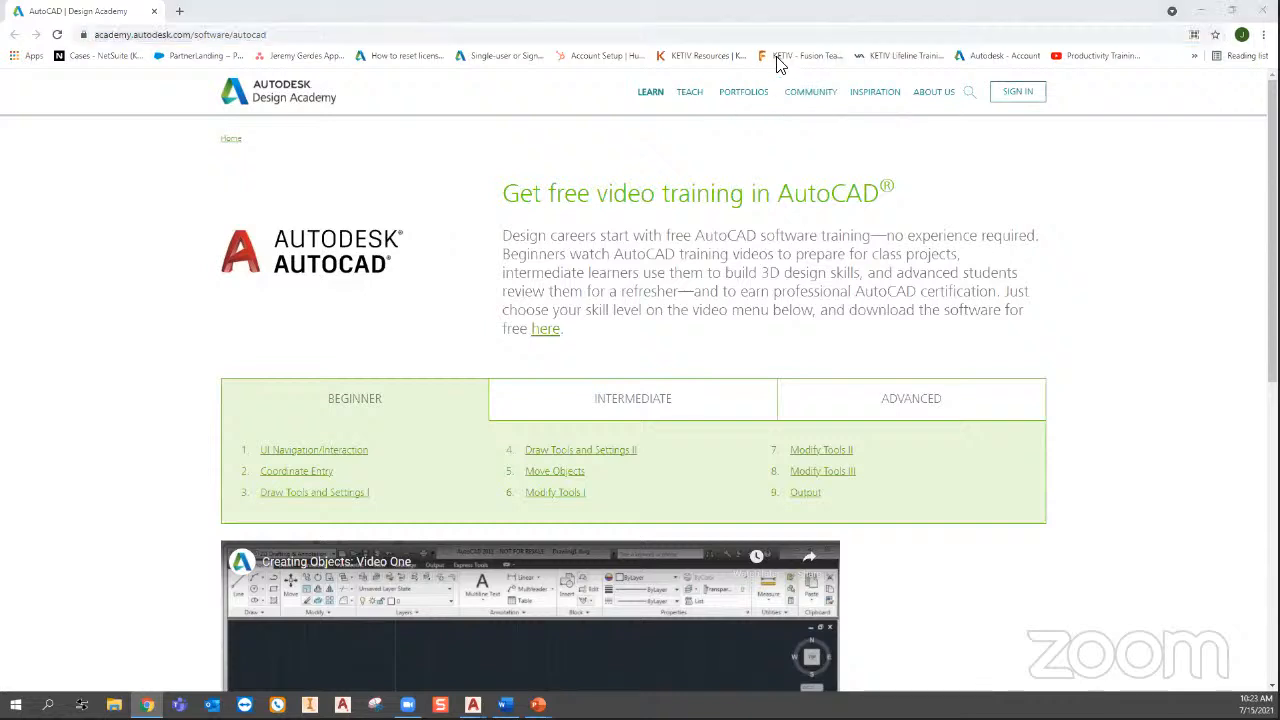
mouse_move(650, 91)
click(155, 11)
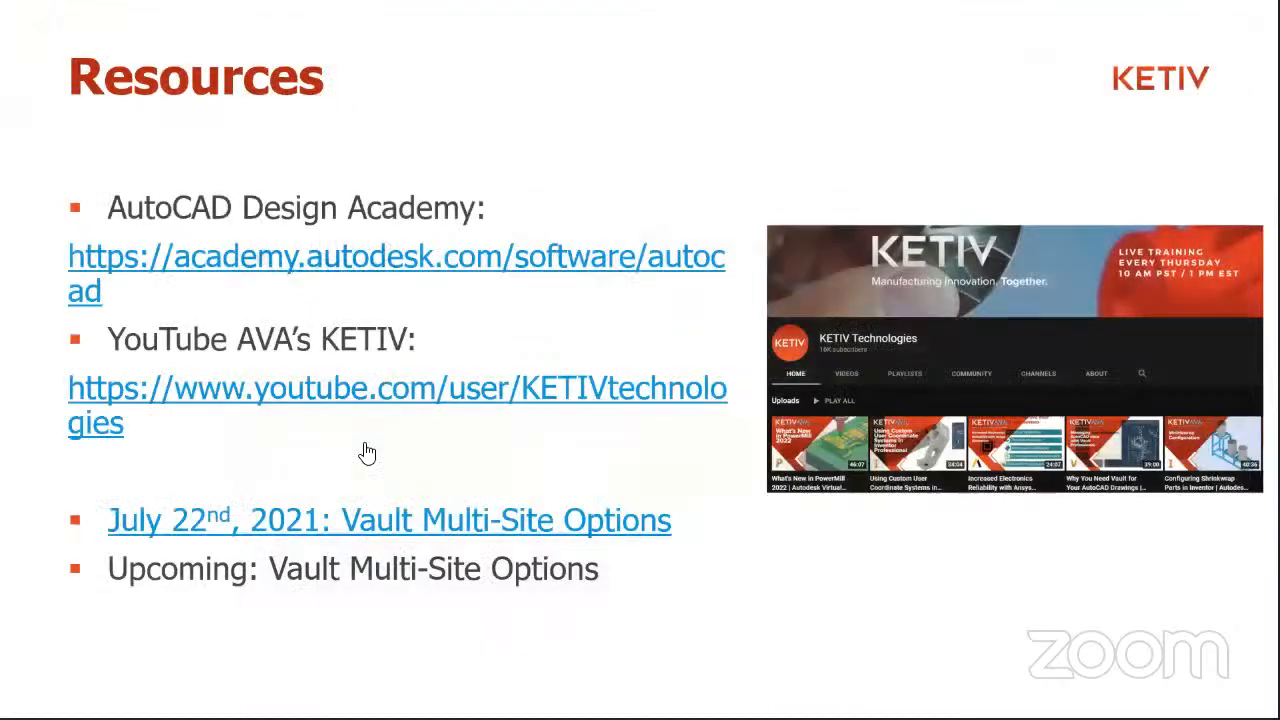
Step: Open the KETIV YouTube channel link from the Resources slide and look through the channel's uploads and Autodesk Virtual Academy videos
click(394, 397)
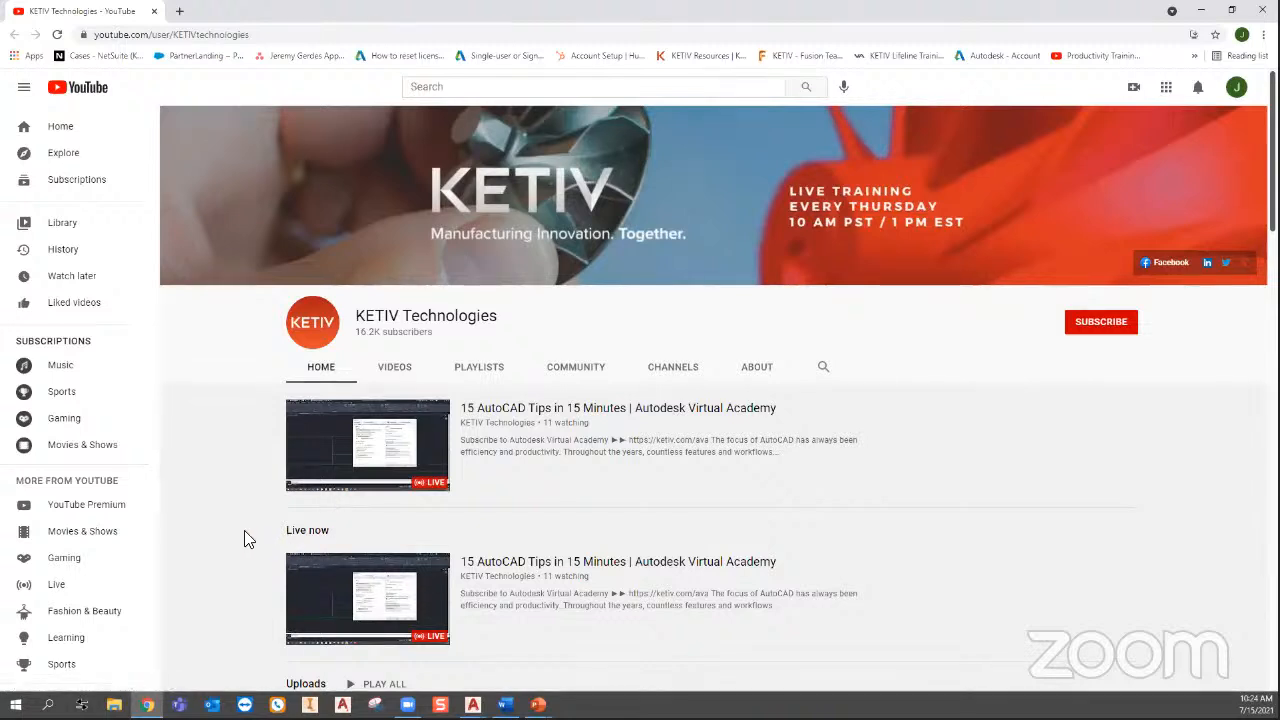
scroll(231, 536, down, 1)
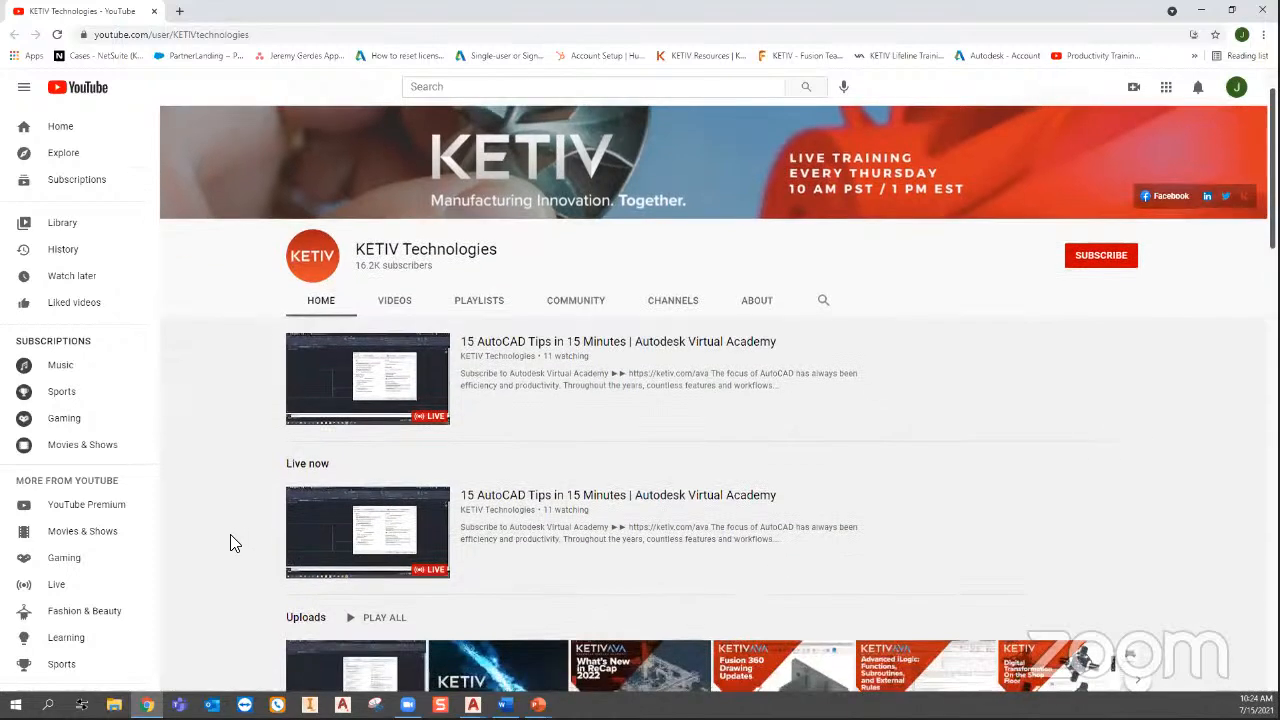
scroll(231, 543, down, 2)
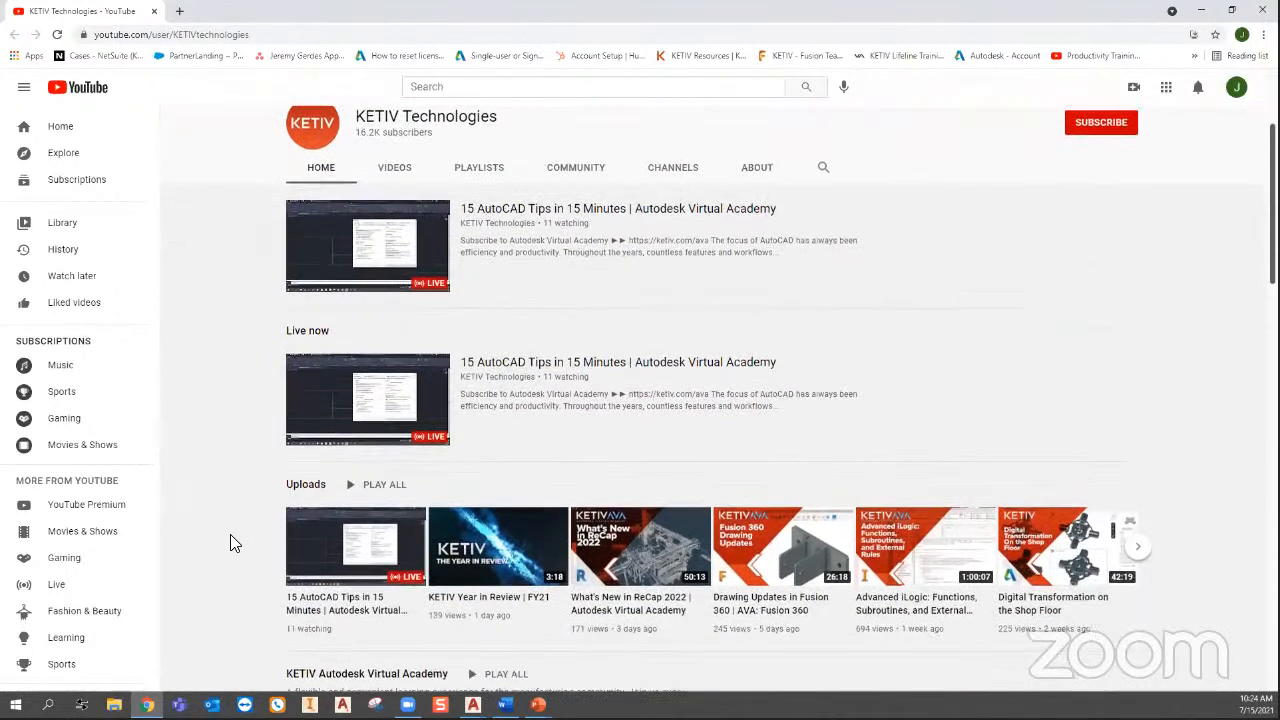
scroll(230, 543, down, 1)
scroll(226, 537, down, 1)
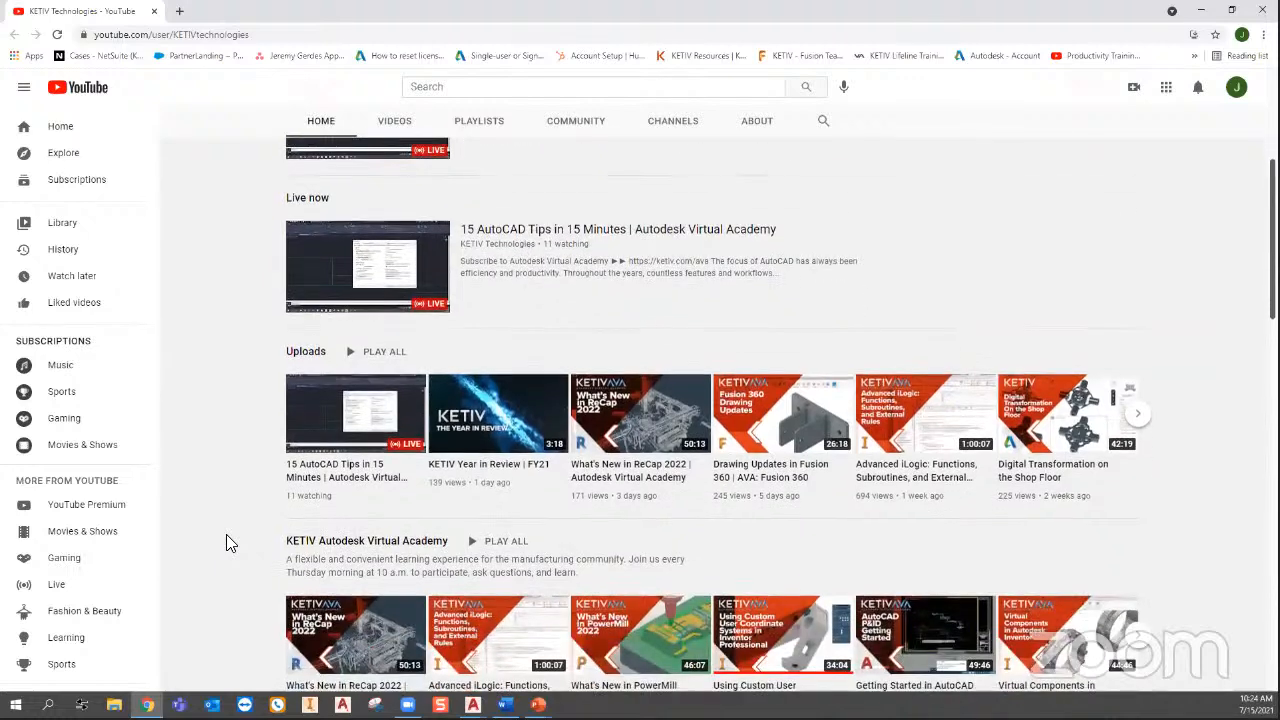
scroll(224, 537, down, 1)
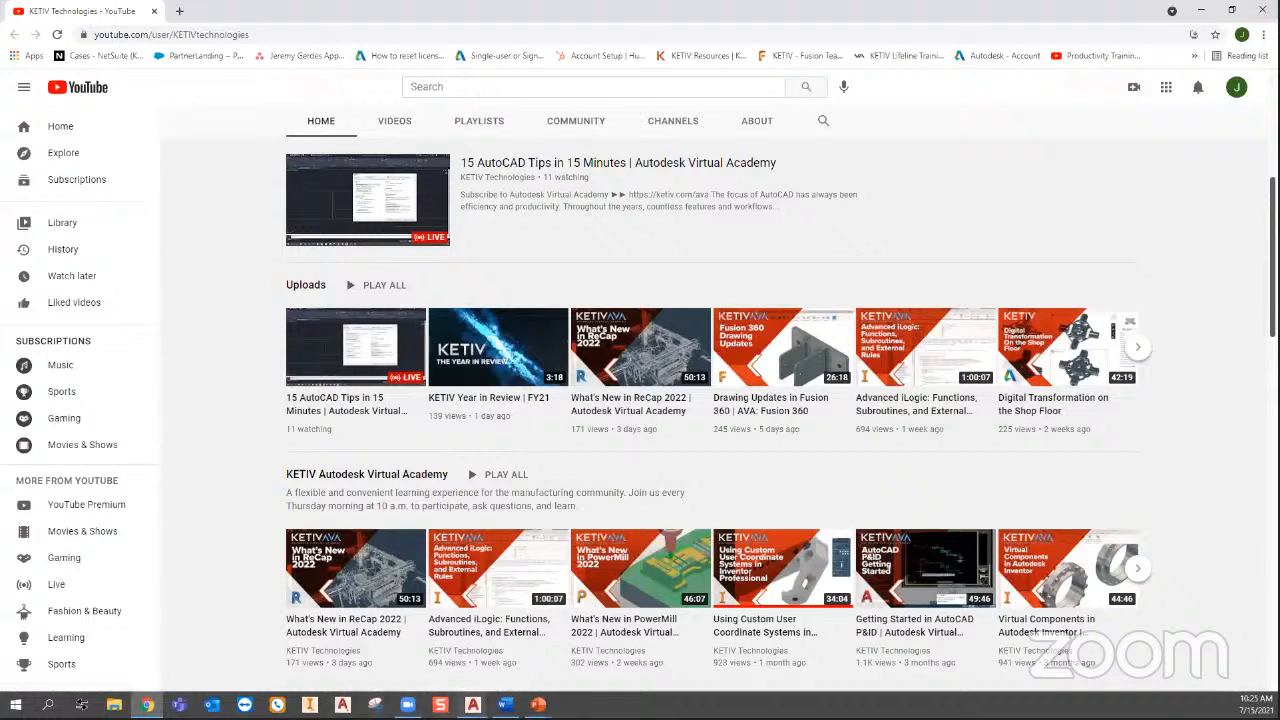
Step: Open the July 22nd Vault Multi-Site Options link from the Resources slide, review the session page, and advance the slide show to Q&A
mouse_move(505, 704)
click(595, 655)
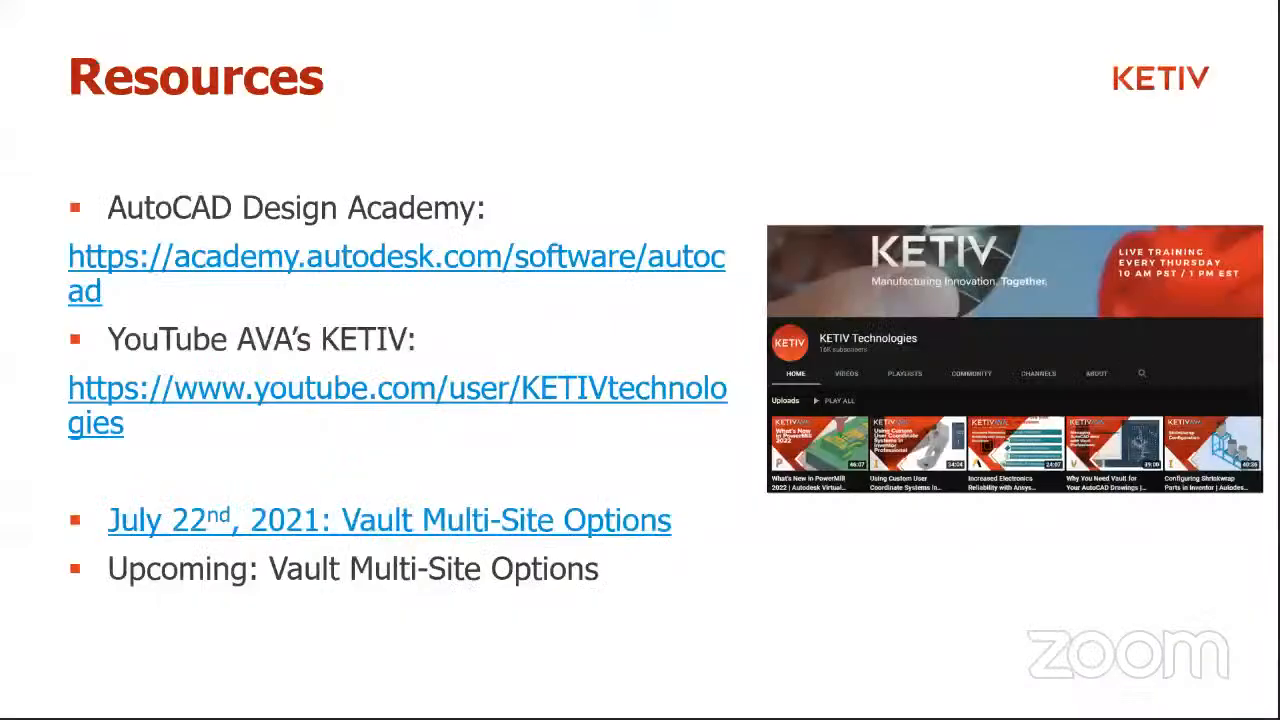
click(352, 528)
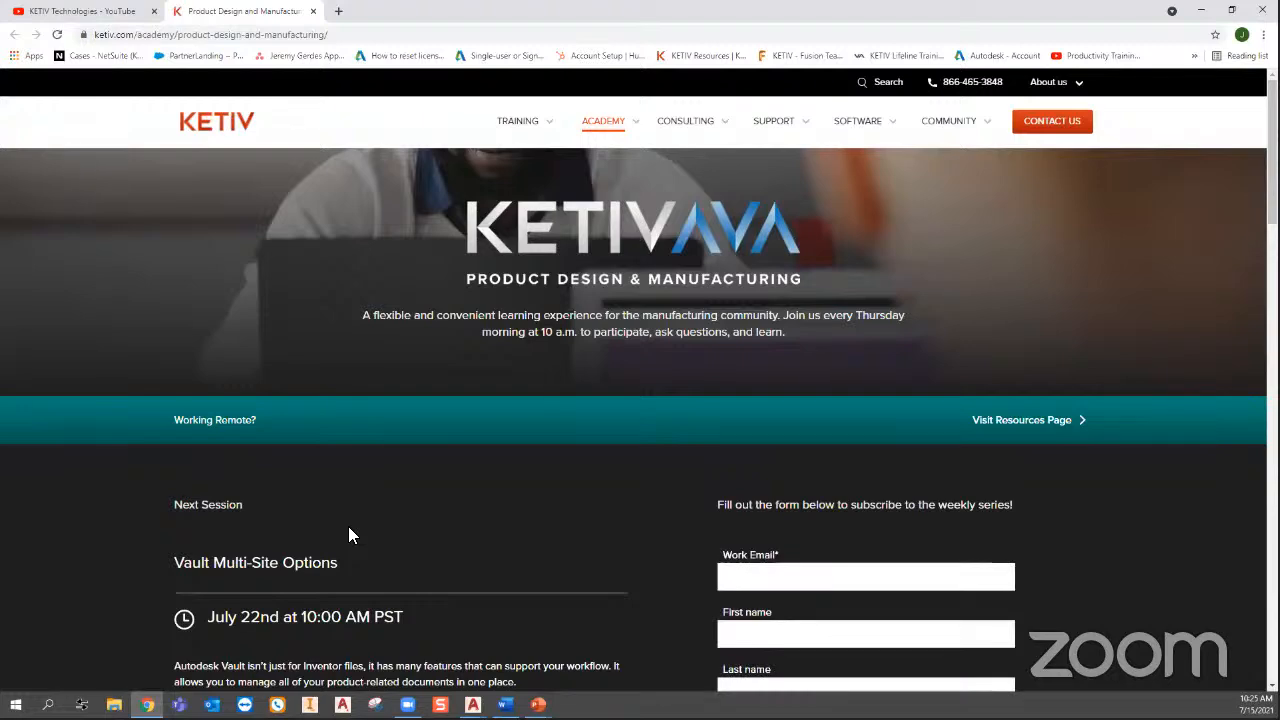
scroll(360, 516, down, 2)
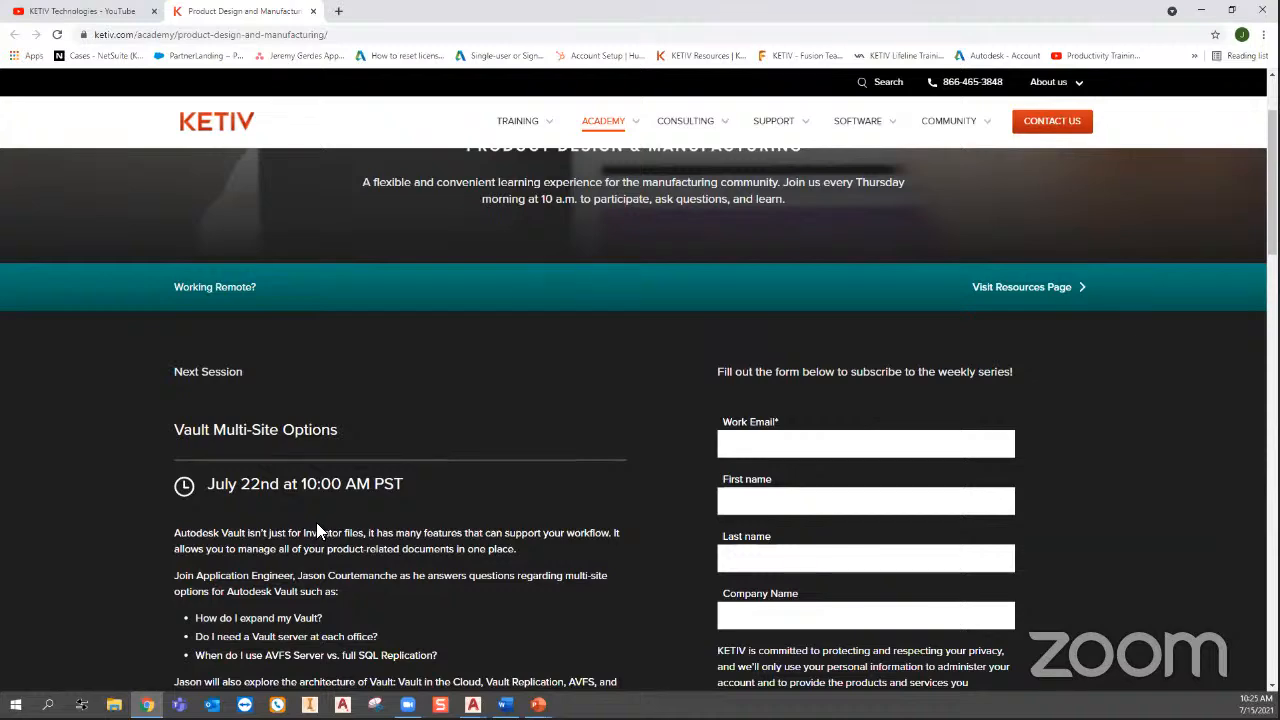
scroll(316, 522, down, 1)
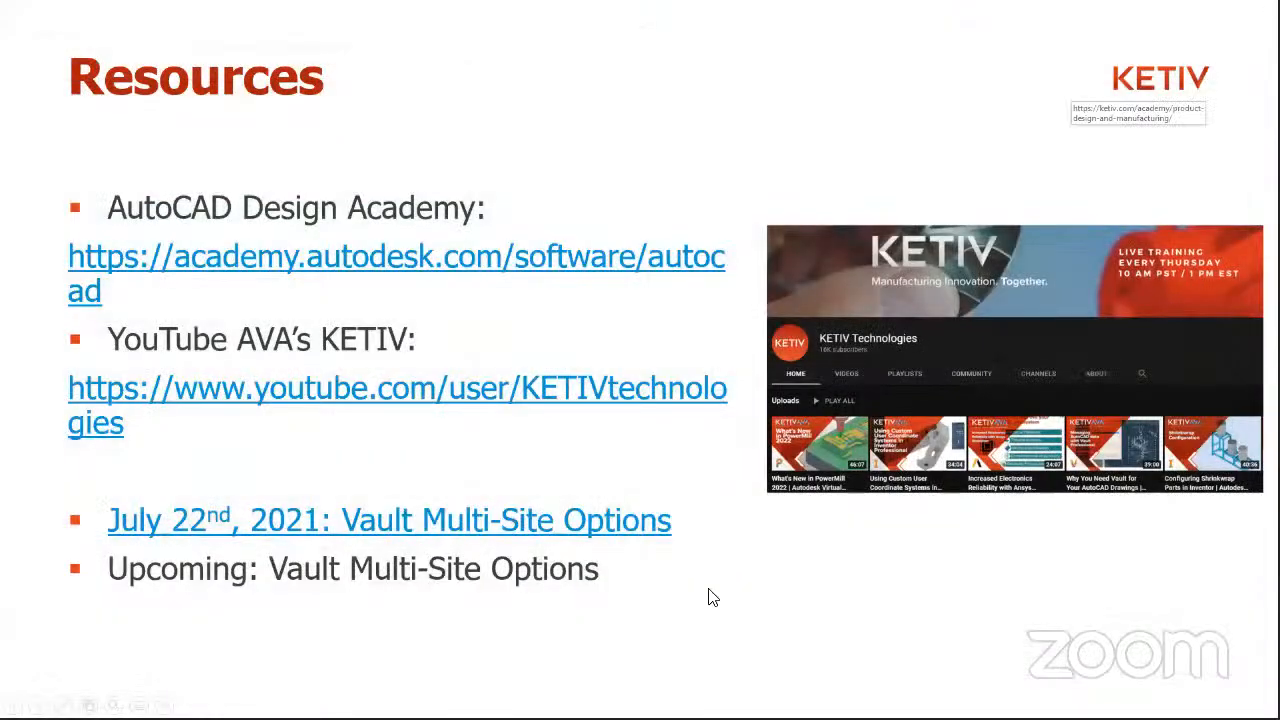
click(710, 585)
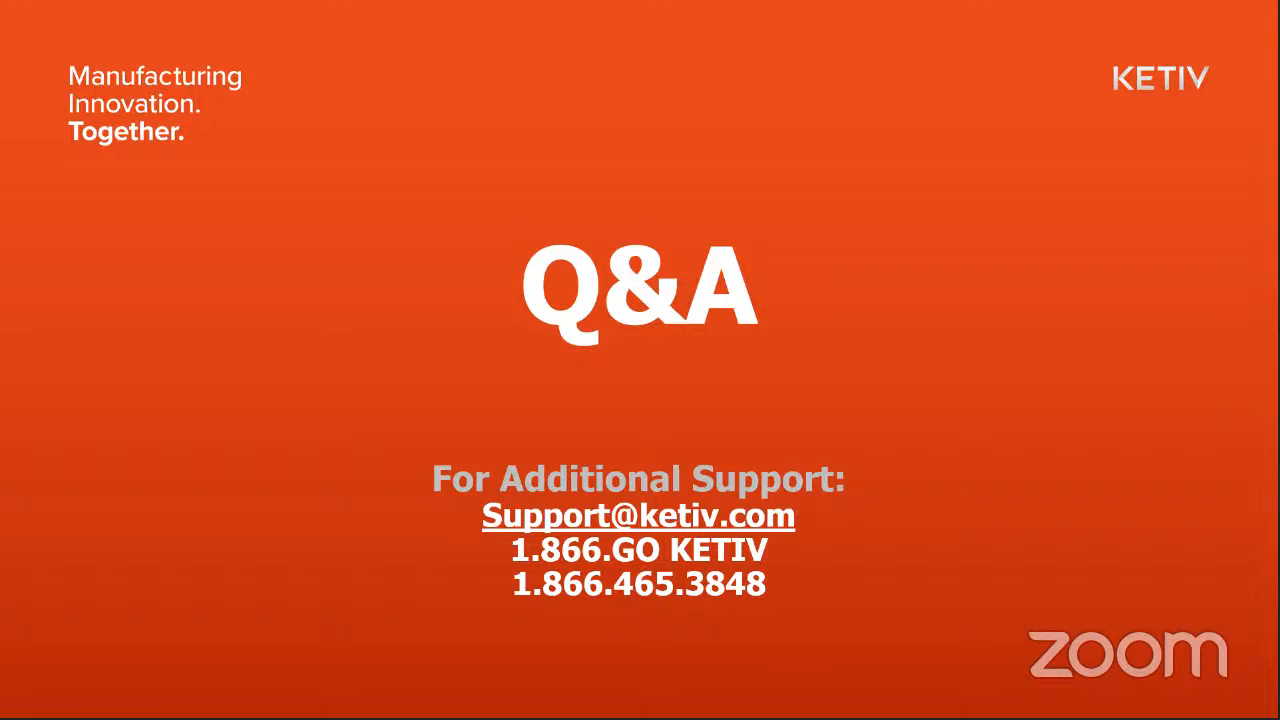
Step: Switch to AutoCAD and draw a horizontal line from the plate's lower-right corner, ending just short of the vertical white line
key(alt+Tab)
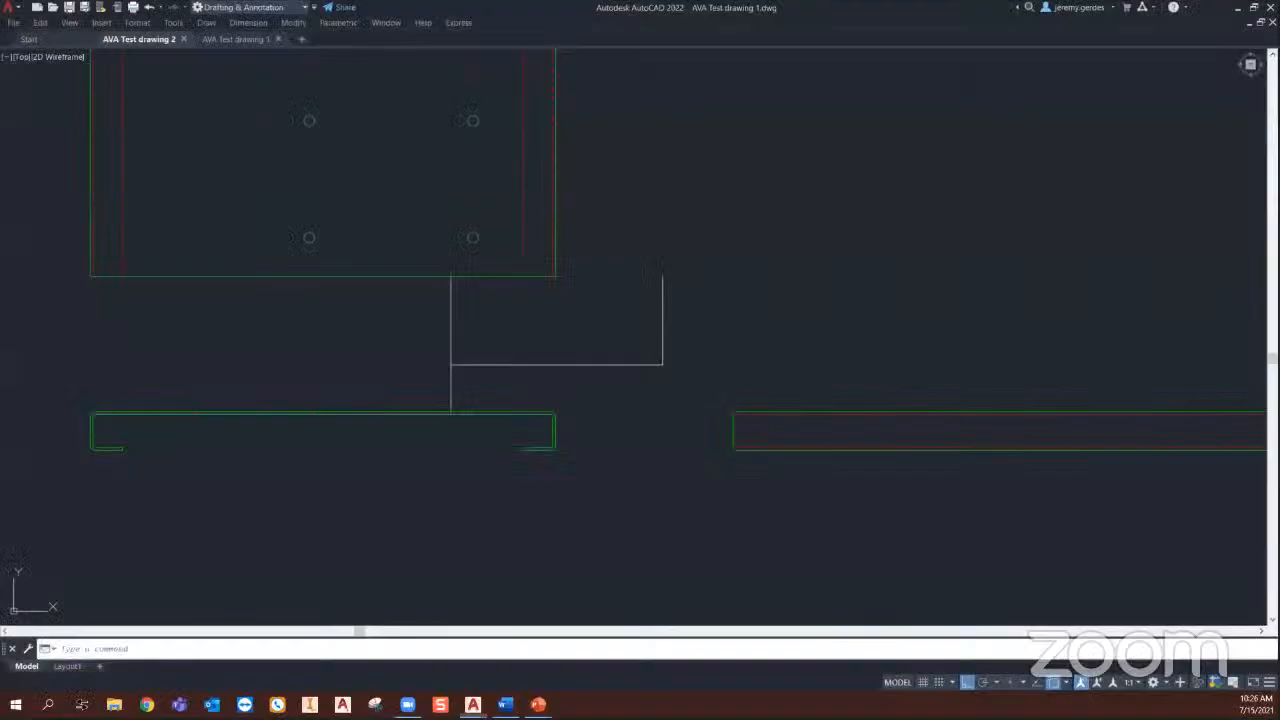
click(720, 271)
key(Escape)
scroll(700, 292, up, 2)
text(l)
key(Return)
click(469, 266)
click(613, 266)
key(Escape)
scroll(608, 260, up, 3)
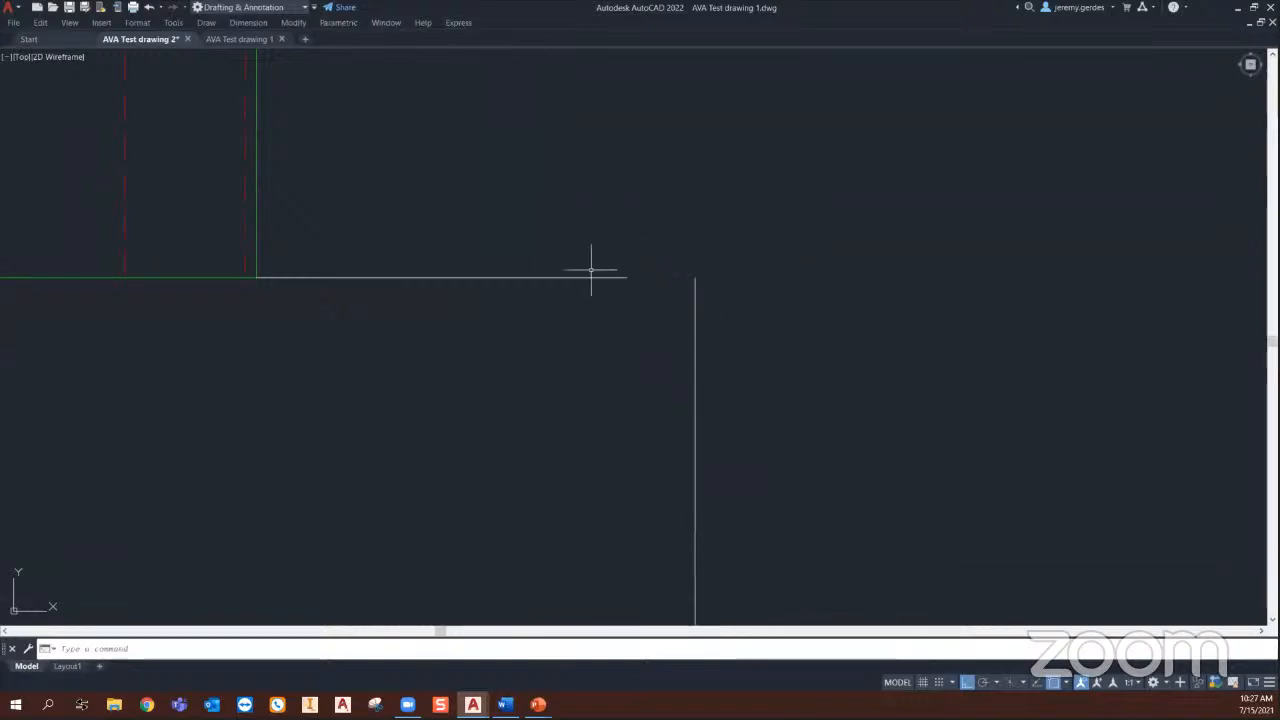
scroll(620, 307, down, 2)
scroll(620, 307, down, 2)
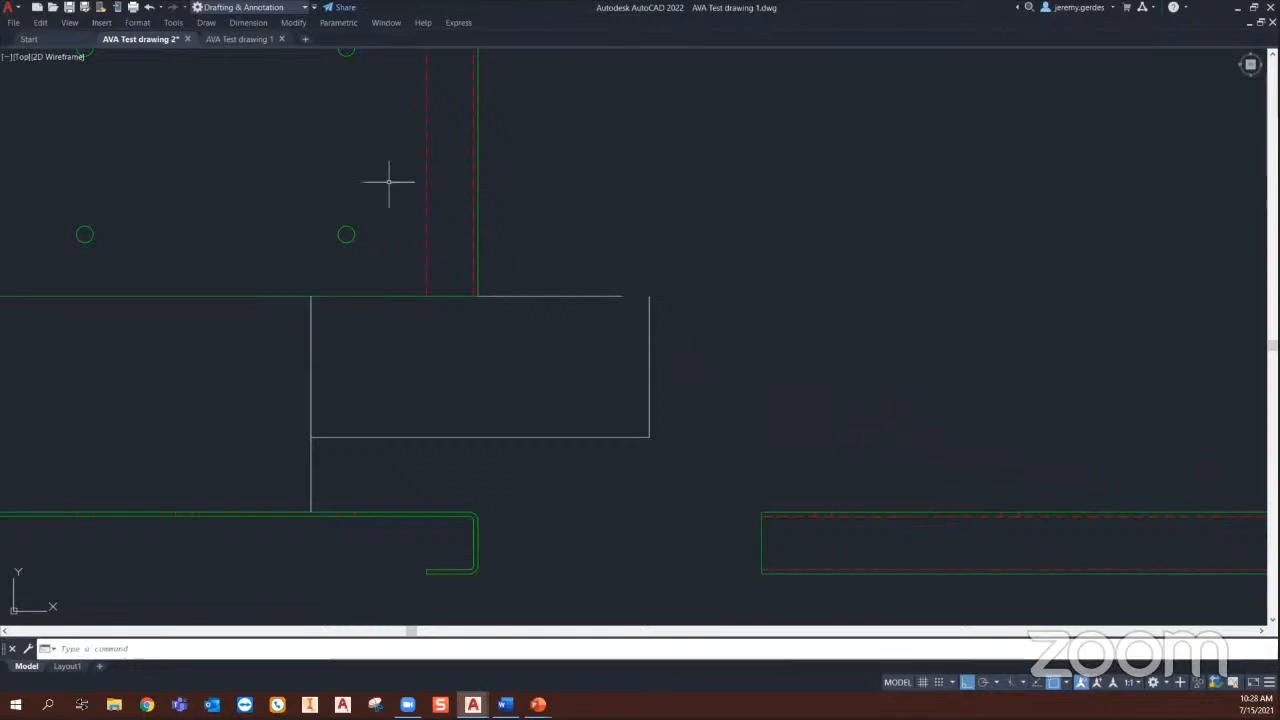
Step: Detach AVA Test drawing 1 as a floating window, narrow it, and place it over the middle of AVA Test drawing 2
click(240, 40)
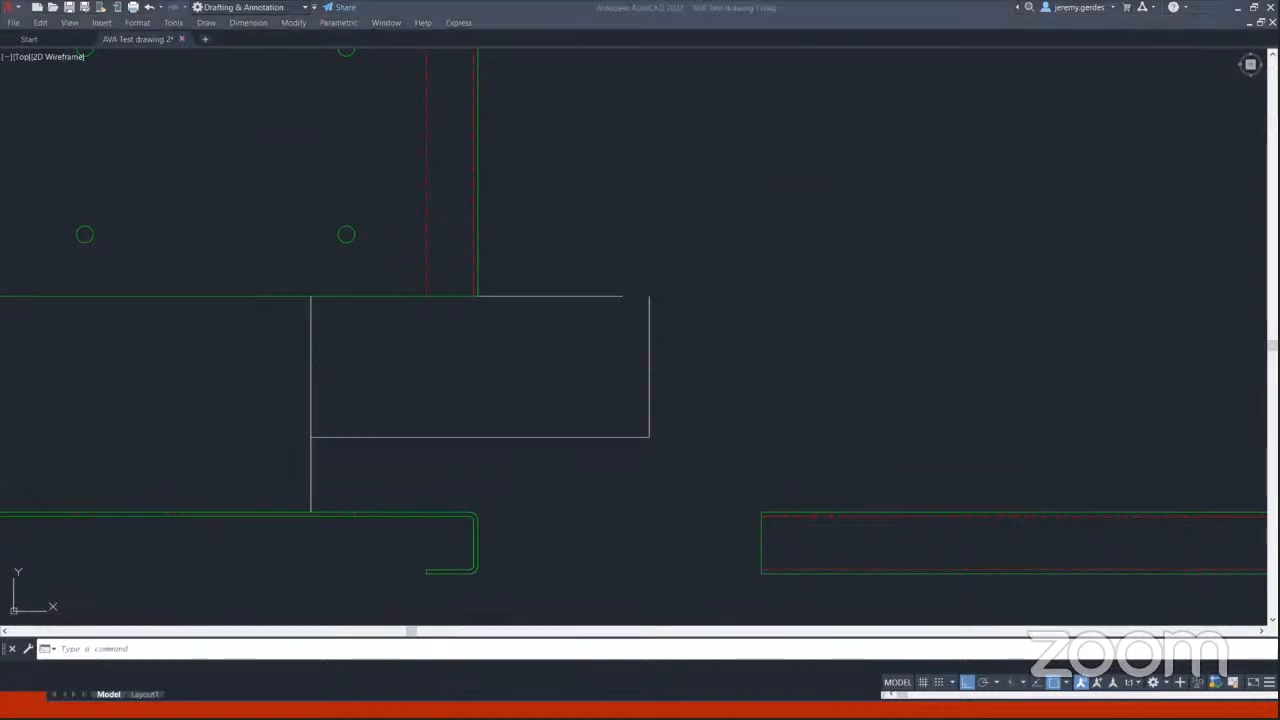
click(600, 660)
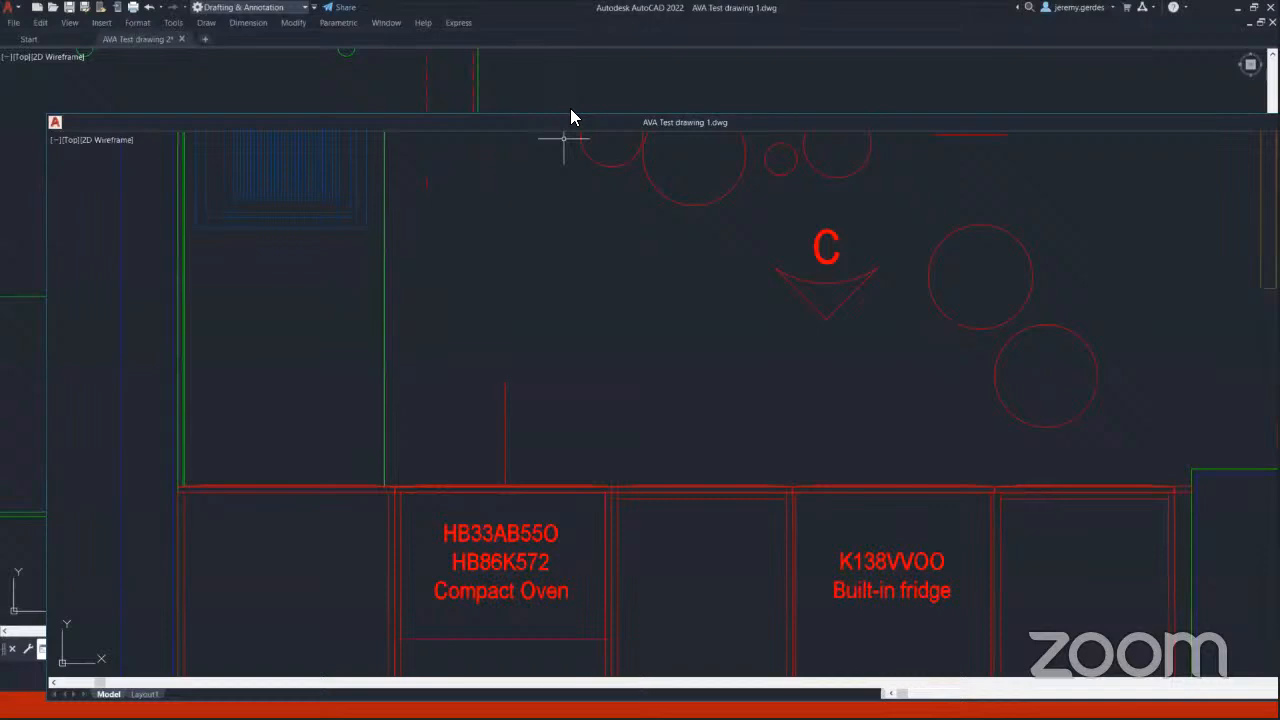
drag(571, 109, 578, 70)
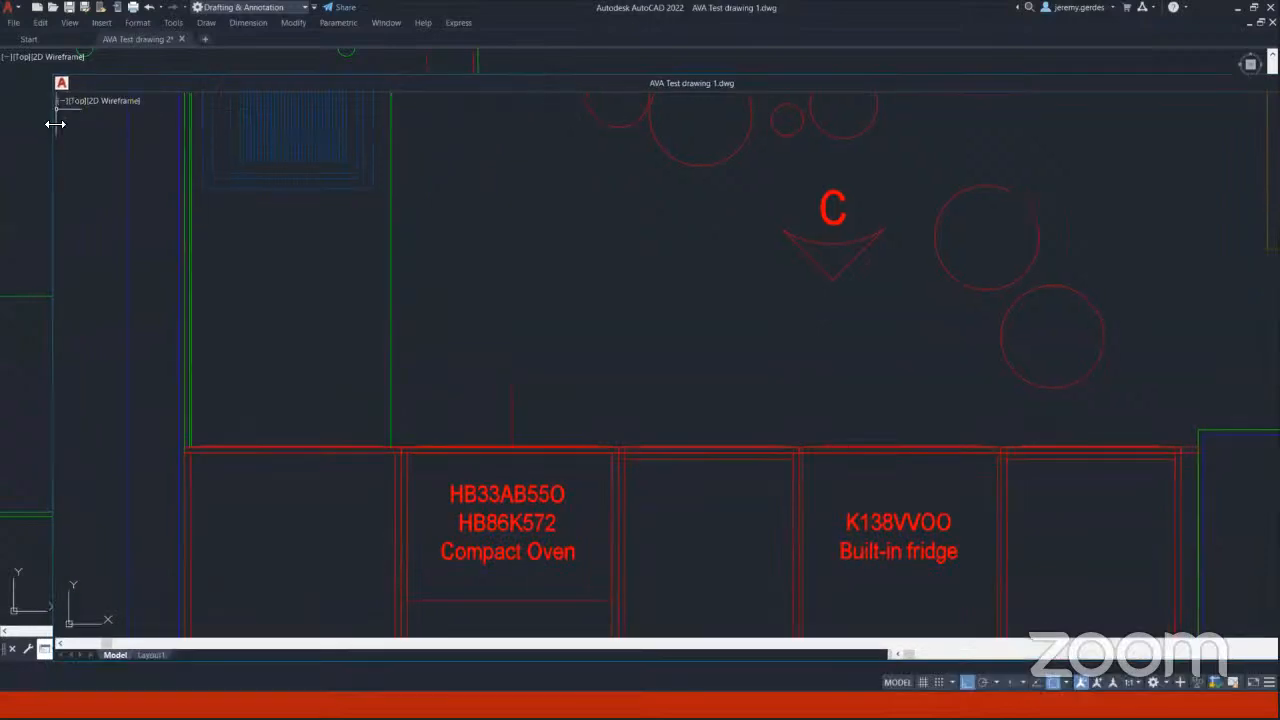
drag(55, 124, 895, 120)
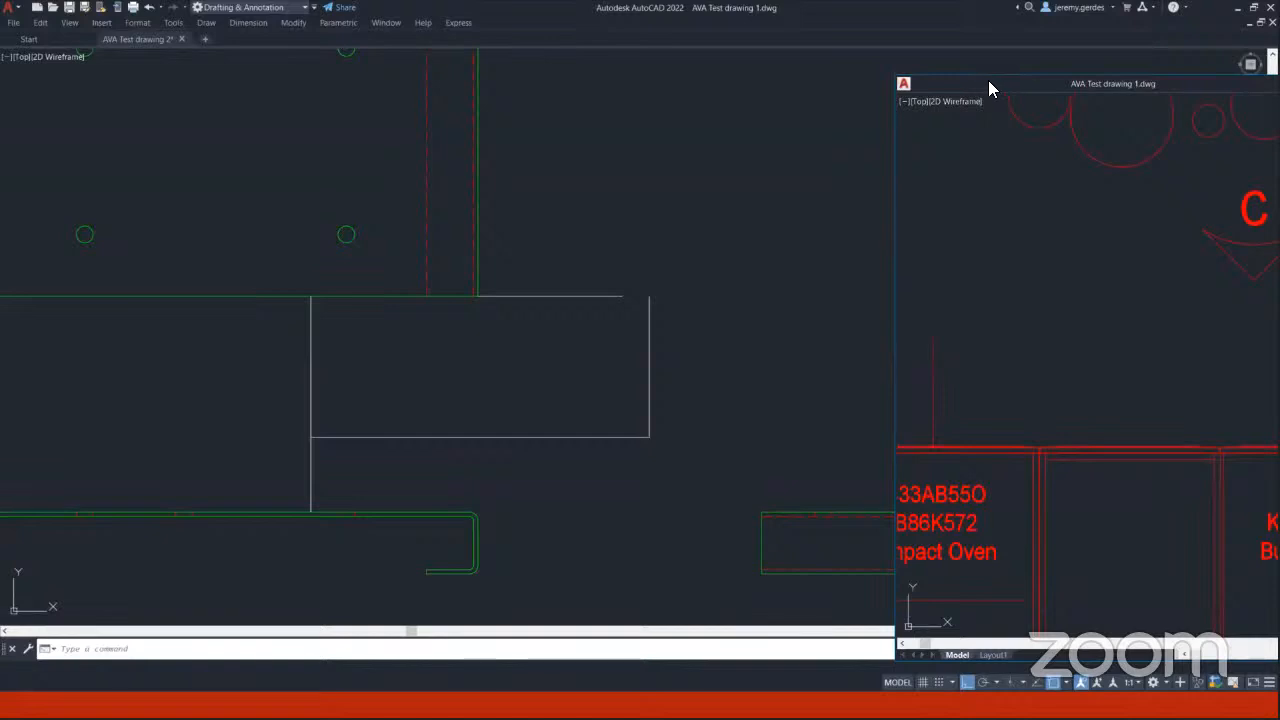
drag(988, 88, 698, 78)
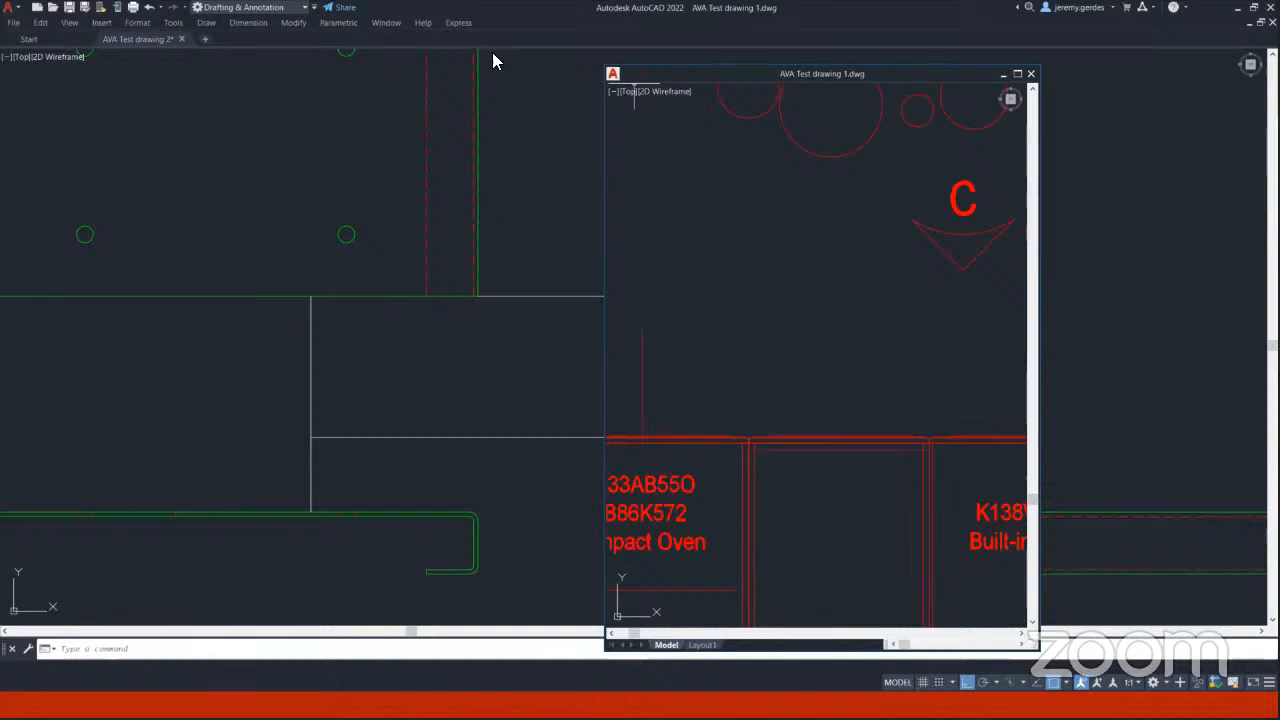
drag(684, 77, 484, 58)
click(320, 118)
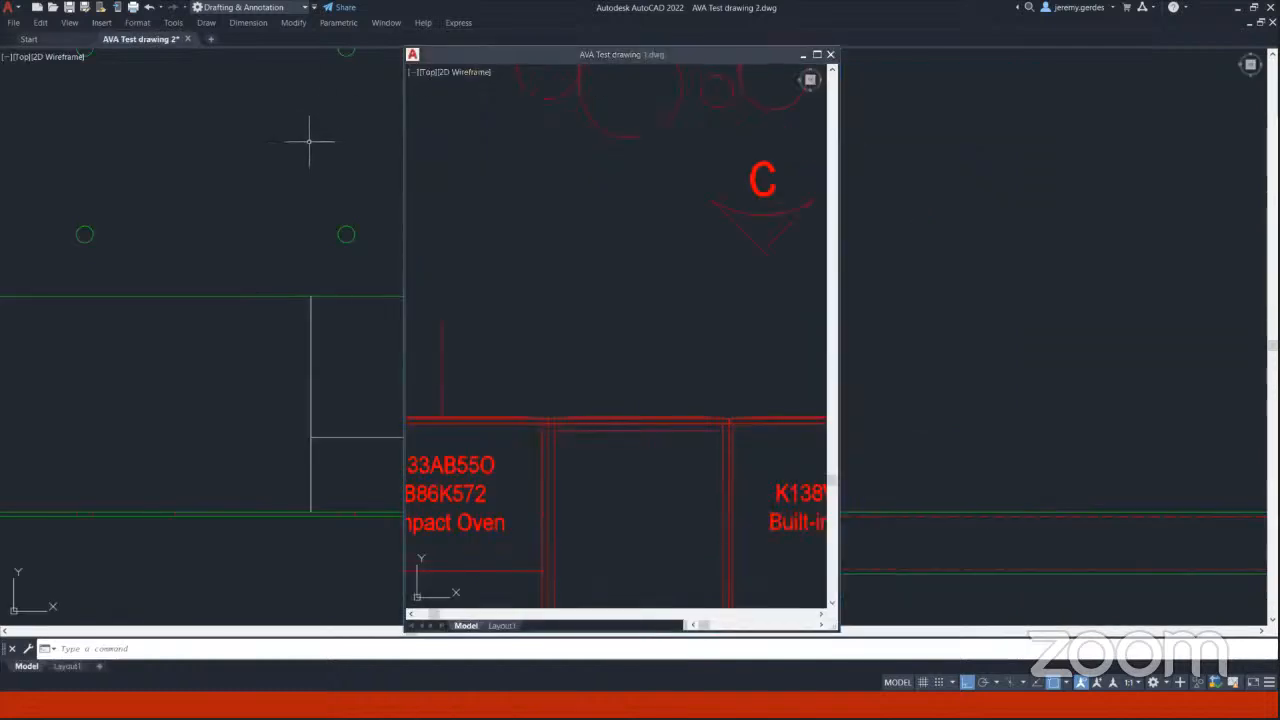
click(464, 175)
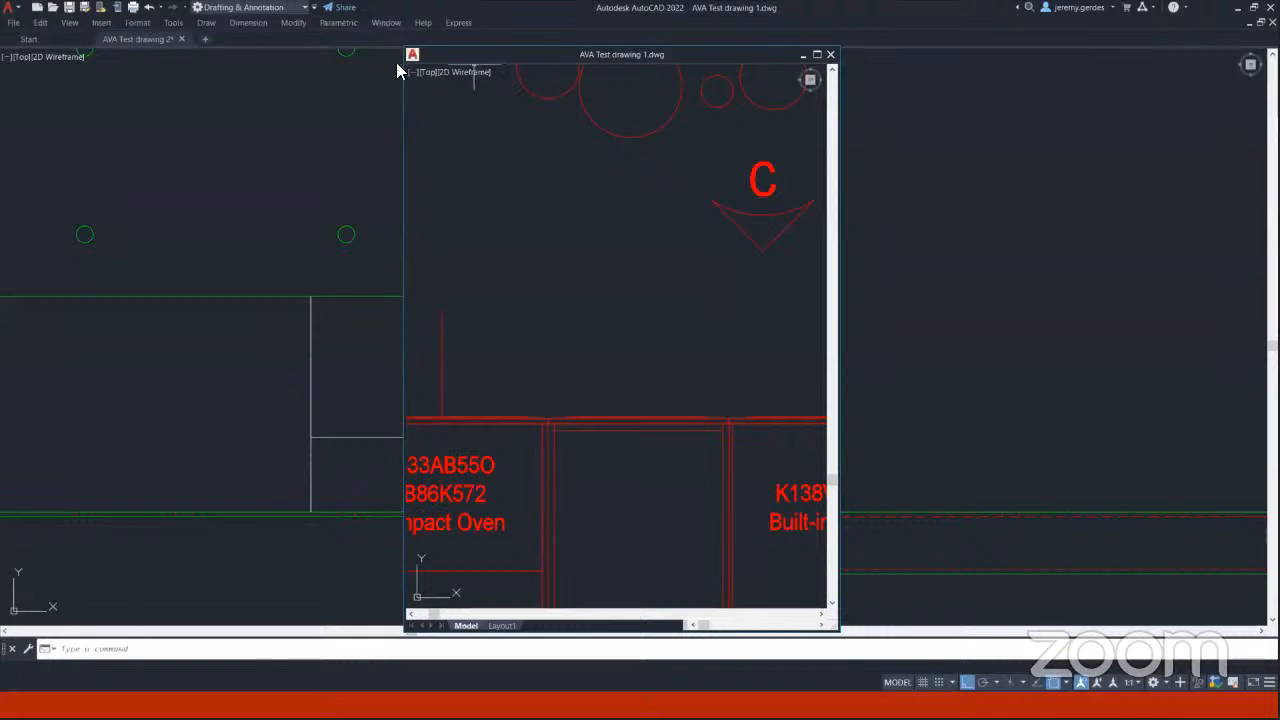
Step: Detach AVA Test drawing 2 as a floating window, minimize the main AutoCAD window, and reposition the floating drawing
drag(166, 39, 993, 112)
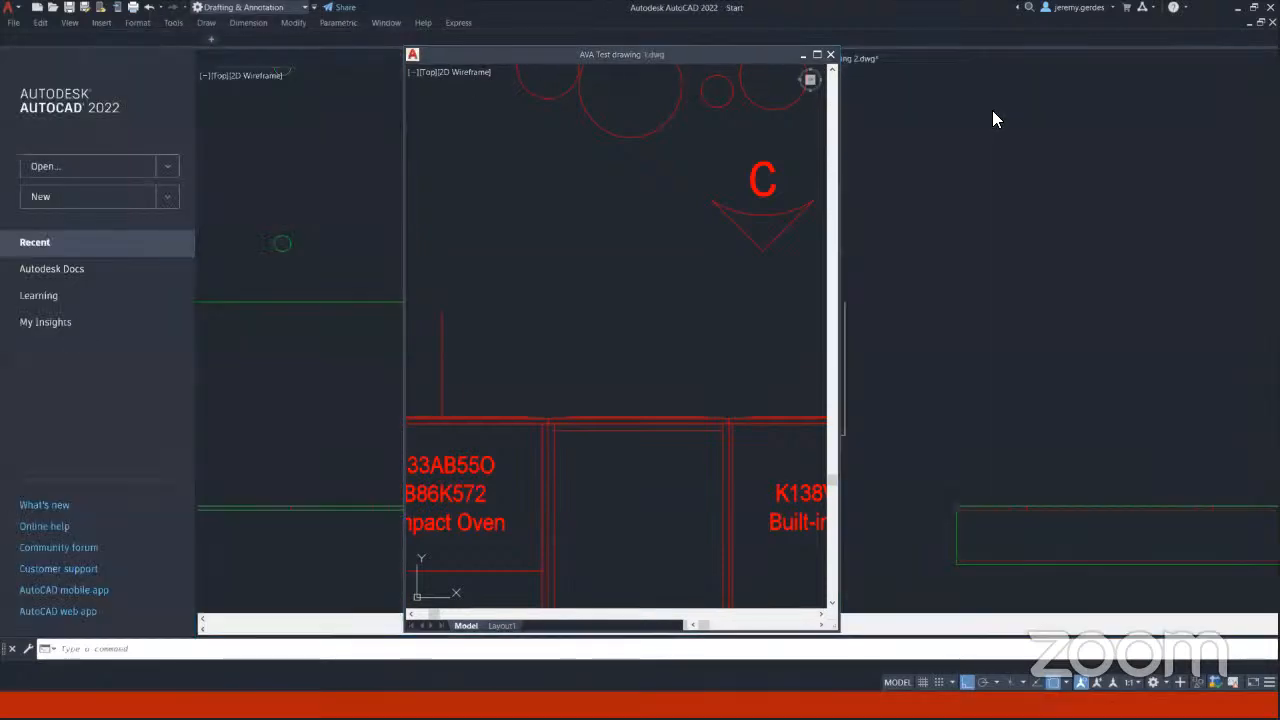
click(993, 118)
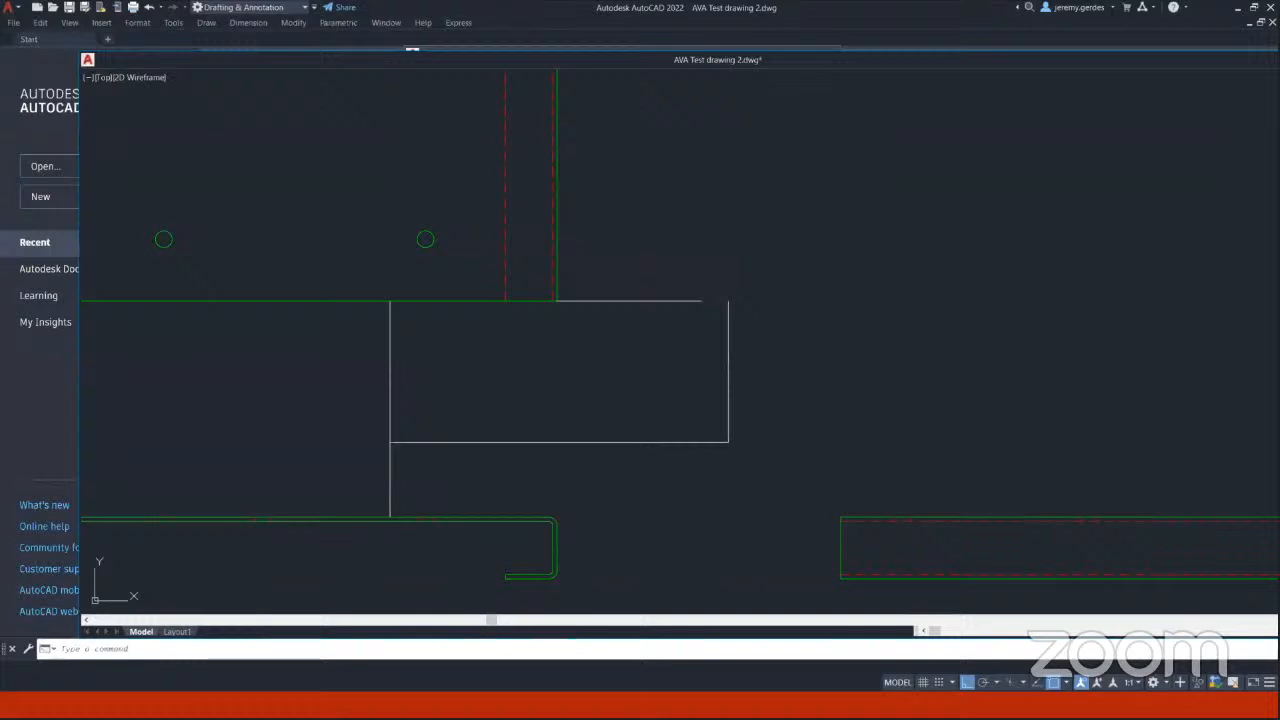
click(1238, 8)
drag(865, 62, 794, 60)
Step: Draw a separate horizontal line in the empty area of the floating AVA Test drawing 2, right of the white rectangle outline
key(Escape)
text(l)
key(Return)
click(716, 282)
click(914, 281)
key(Return)
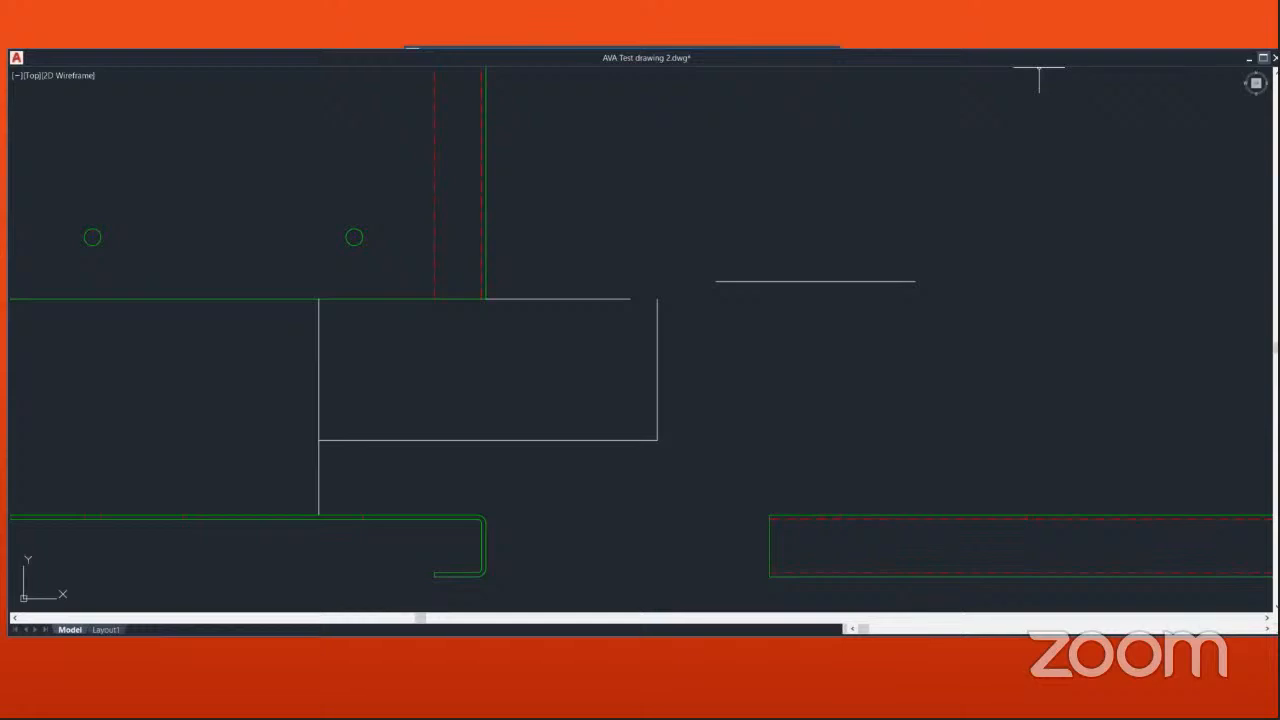
Step: Restore and maximize the main AutoCAD window, then dock the floating drawings back into it as file tabs
click(1064, 40)
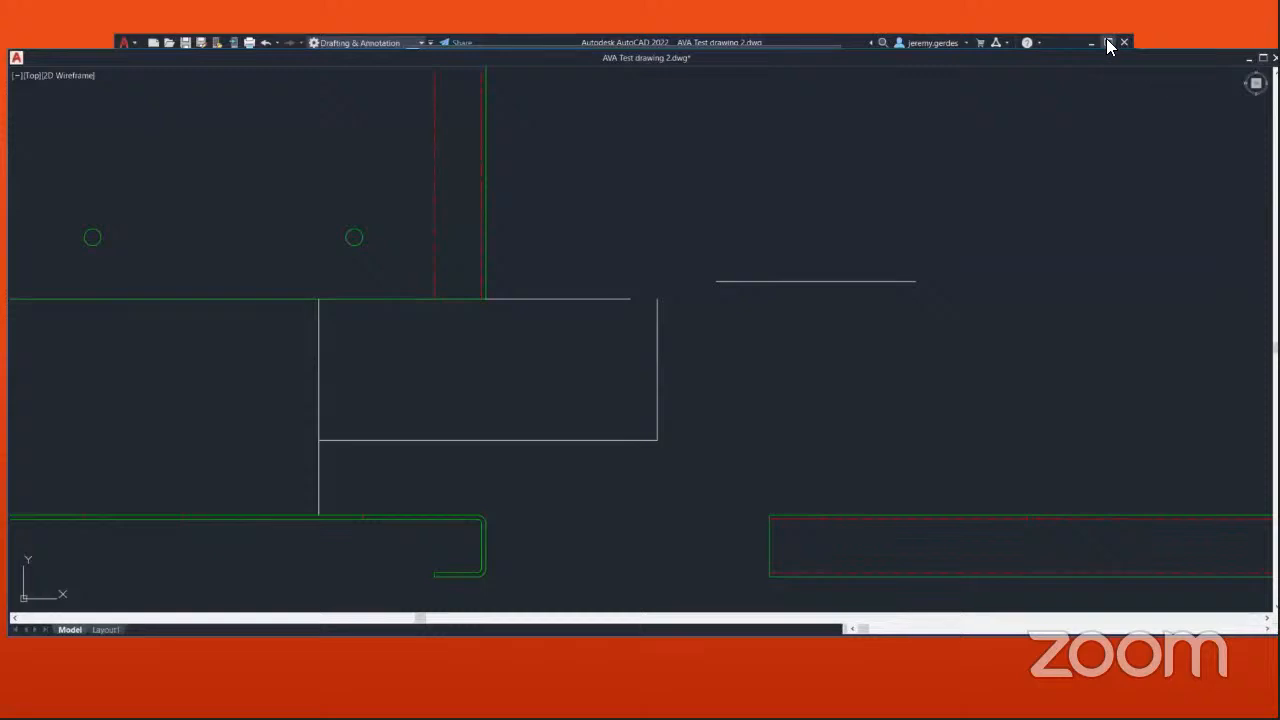
click(1108, 42)
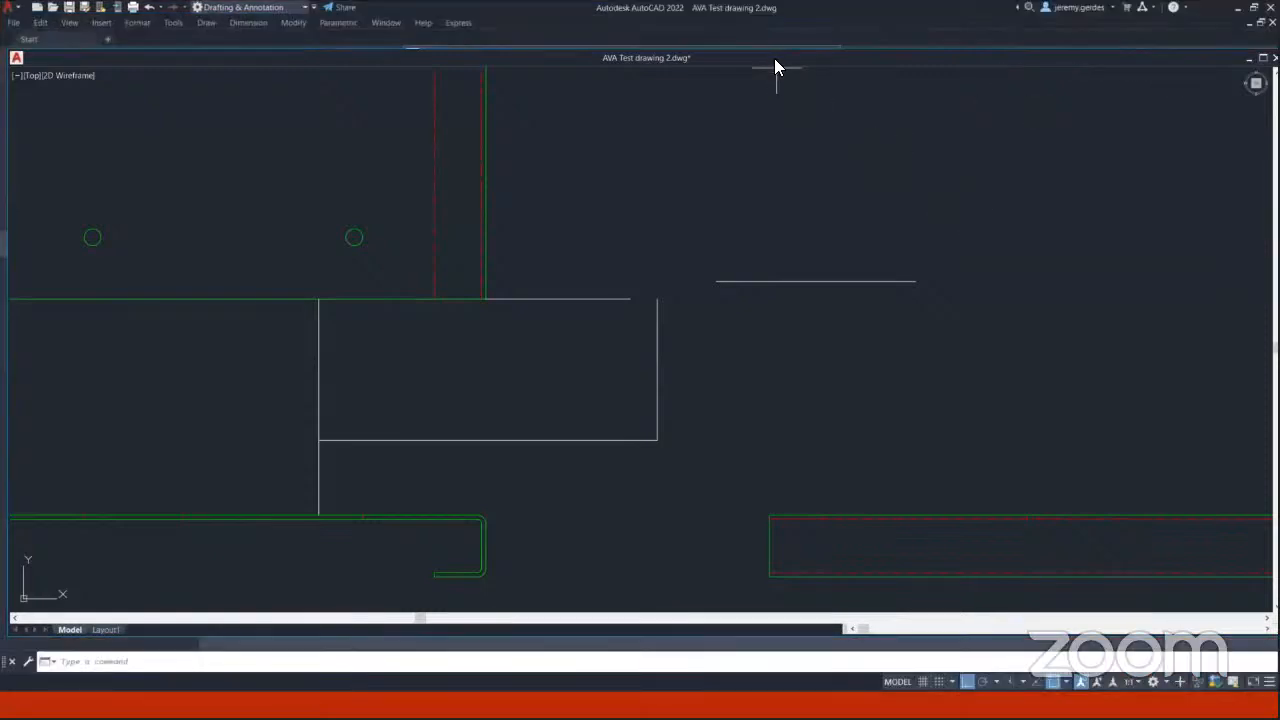
drag(775, 66, 468, 44)
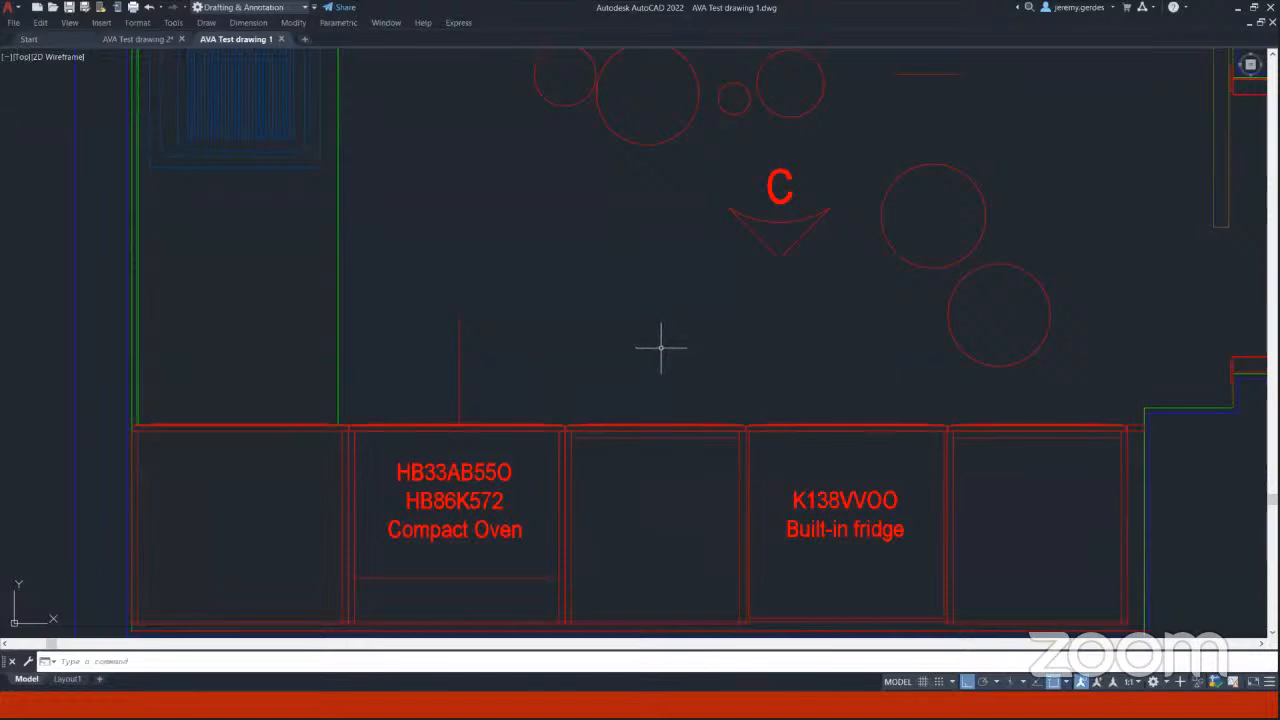
scroll(656, 349, down, 2)
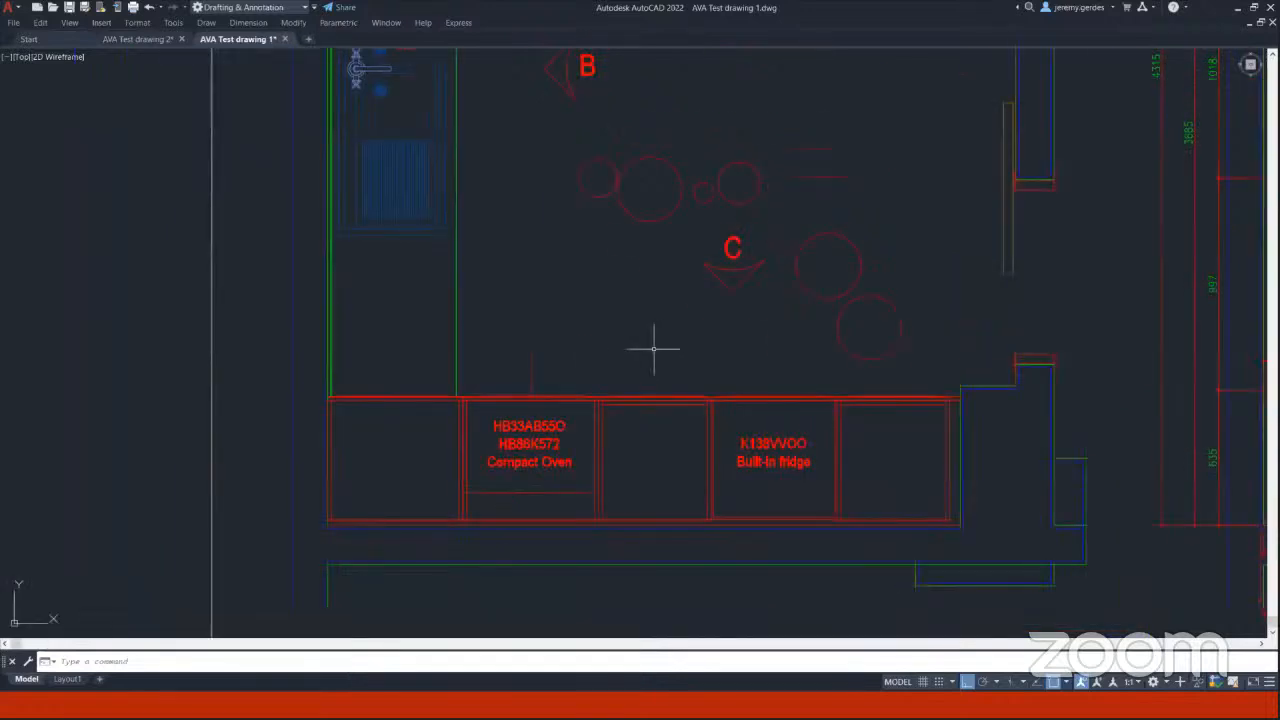
scroll(653, 349, down, 2)
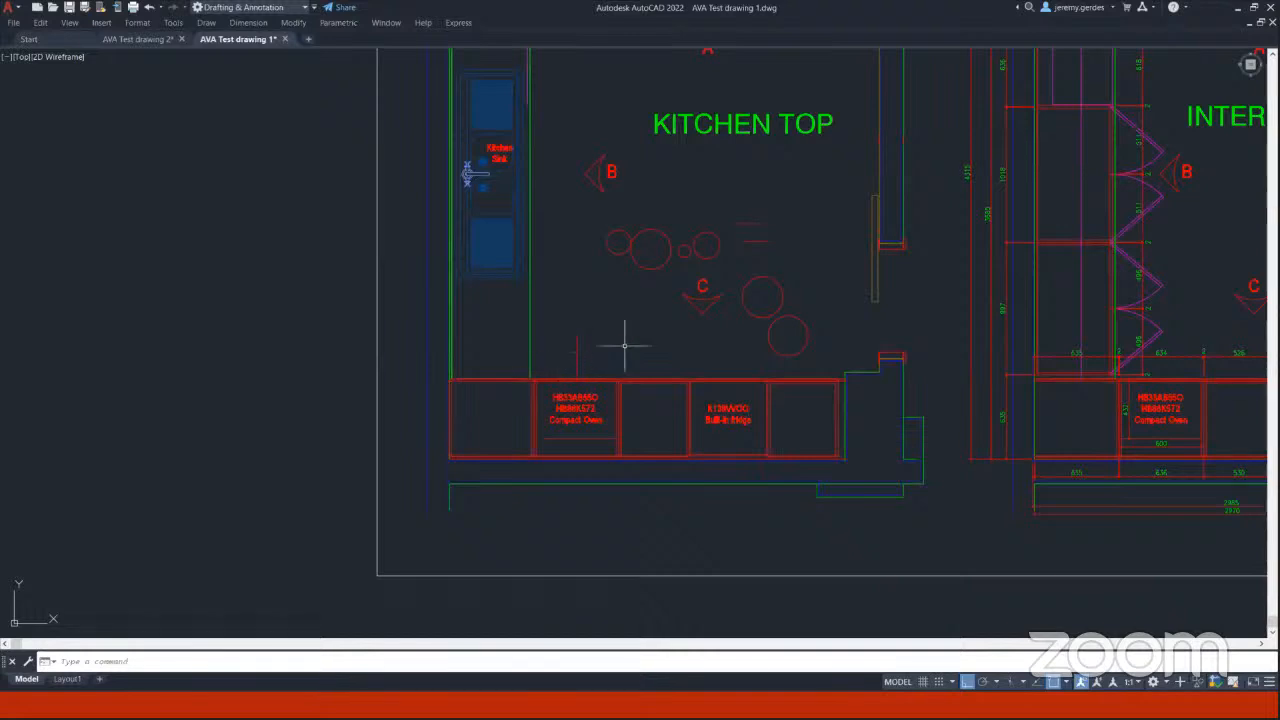
middle_drag(631, 346, 512, 413)
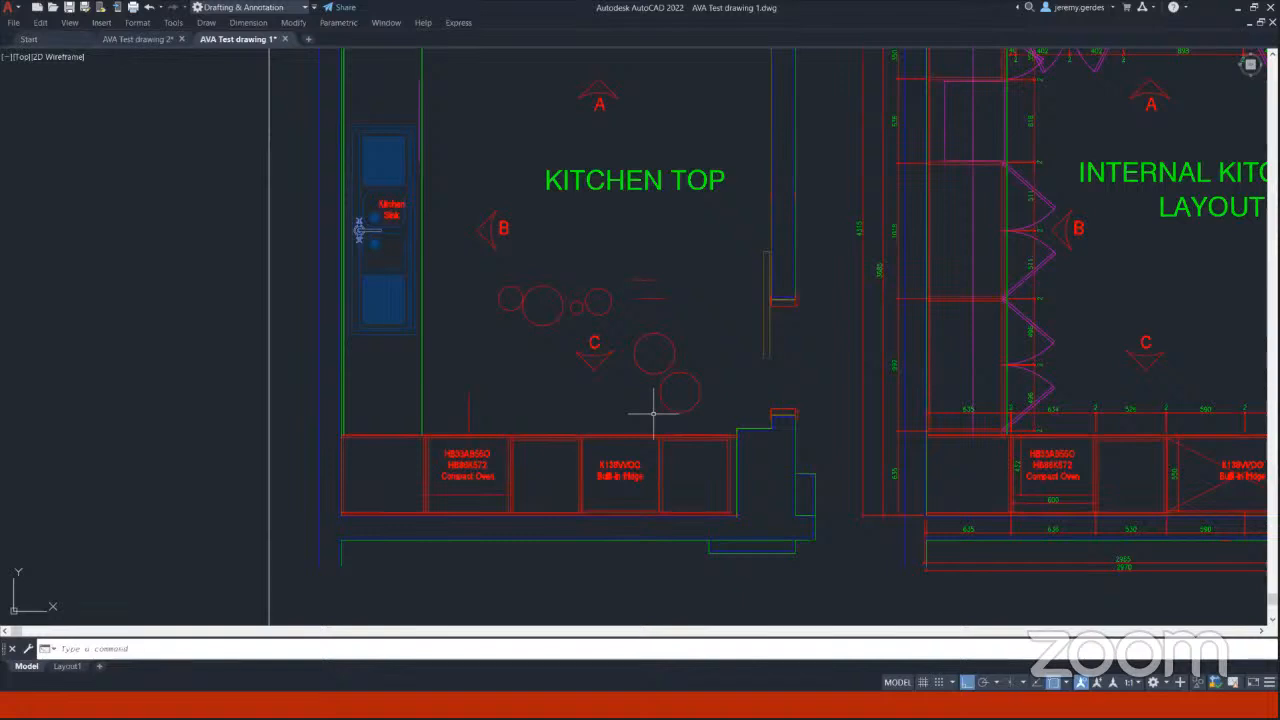
scroll(652, 412, down, 2)
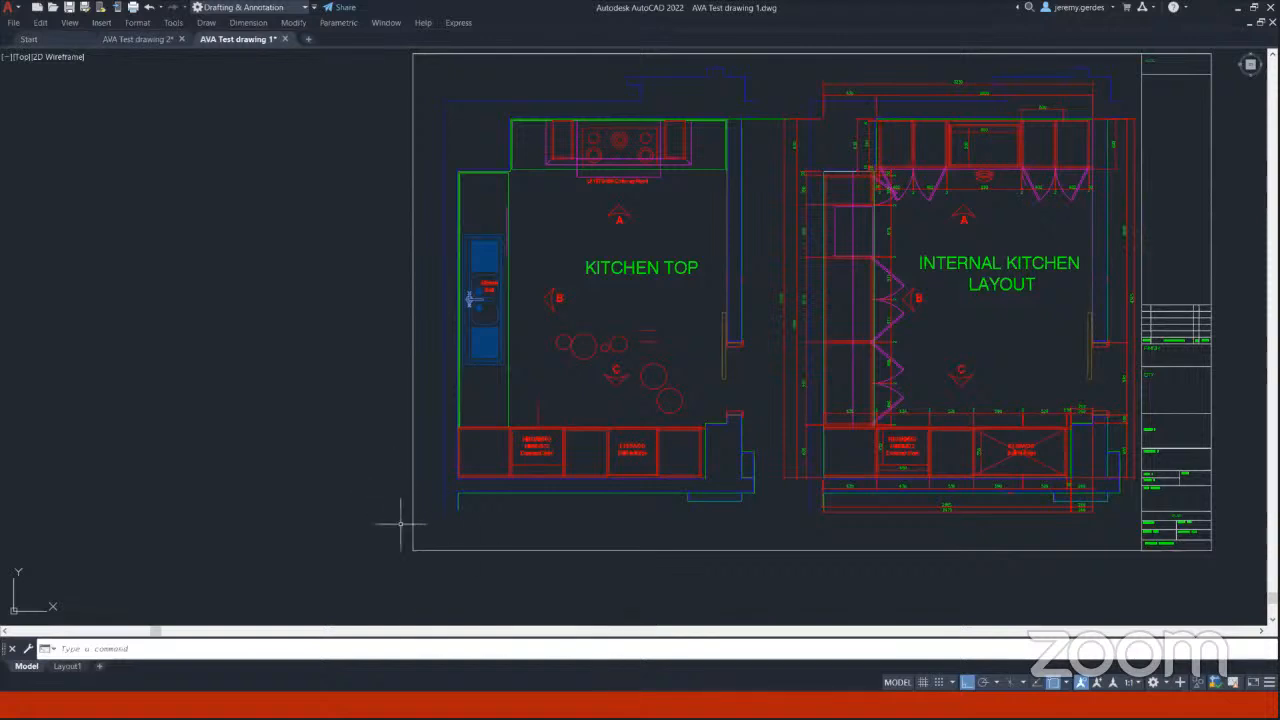
Step: Run the TIME command on AVA Test drawing 1 and reset its elapsed timer with the Reset option
text(time)
key(Return)
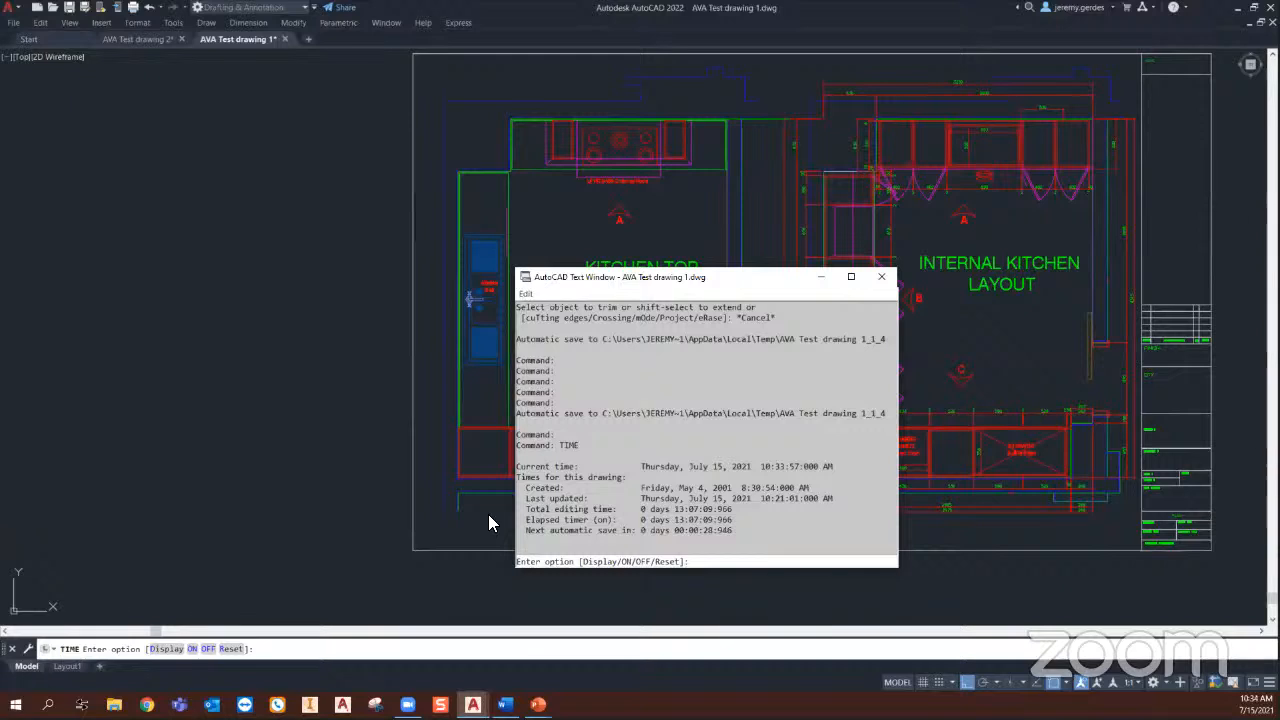
text(r)
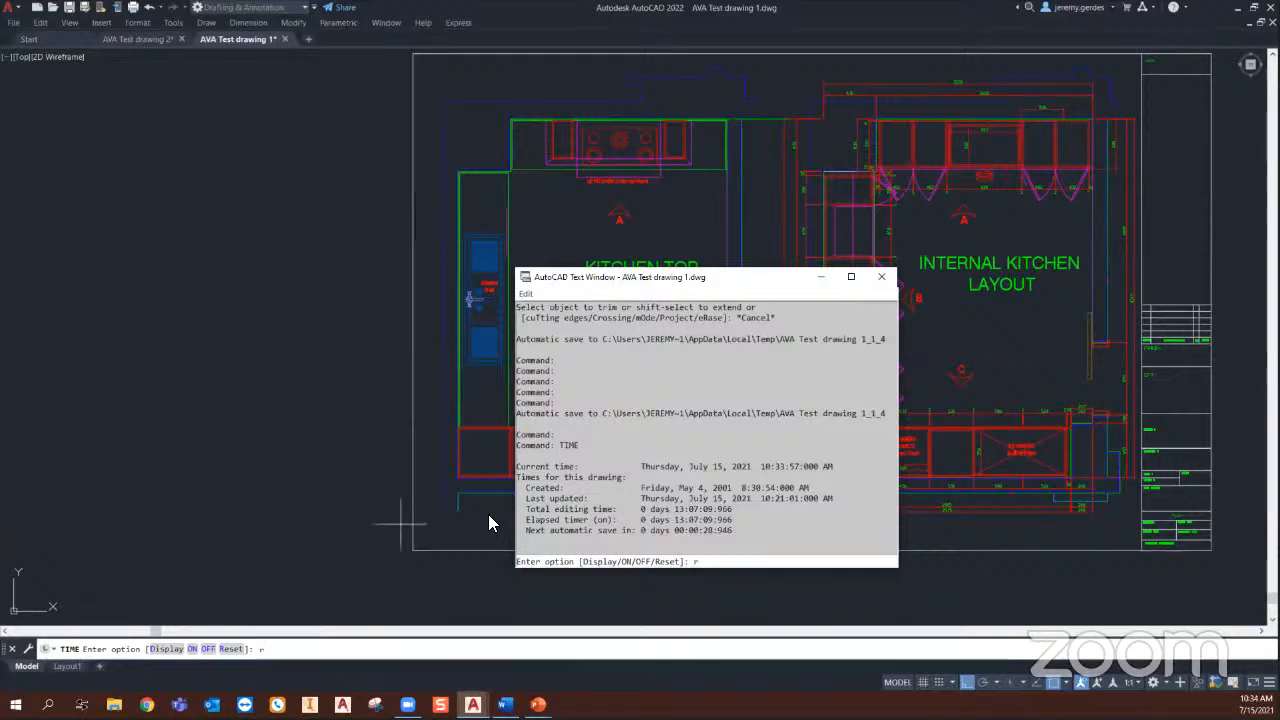
key(Return)
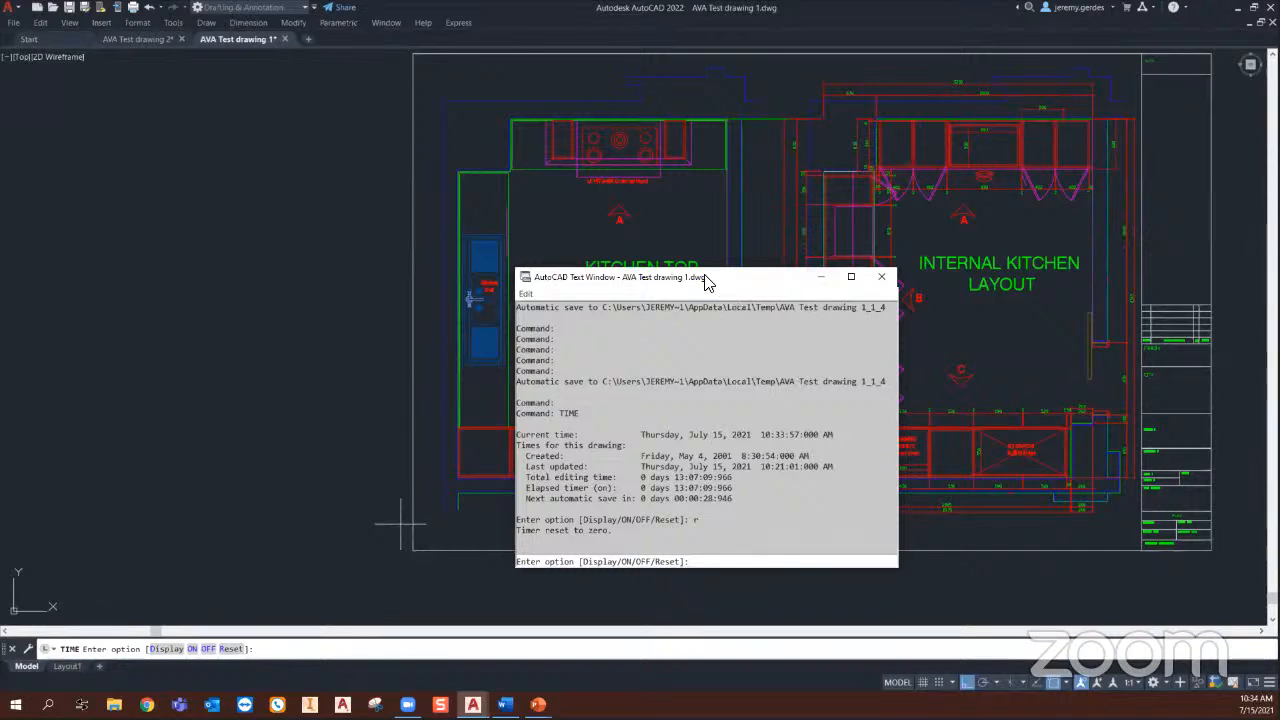
Step: Redisplay the drawing's time information with the Display option, close the text window, and end the TIME command
drag(710, 282, 662, 265)
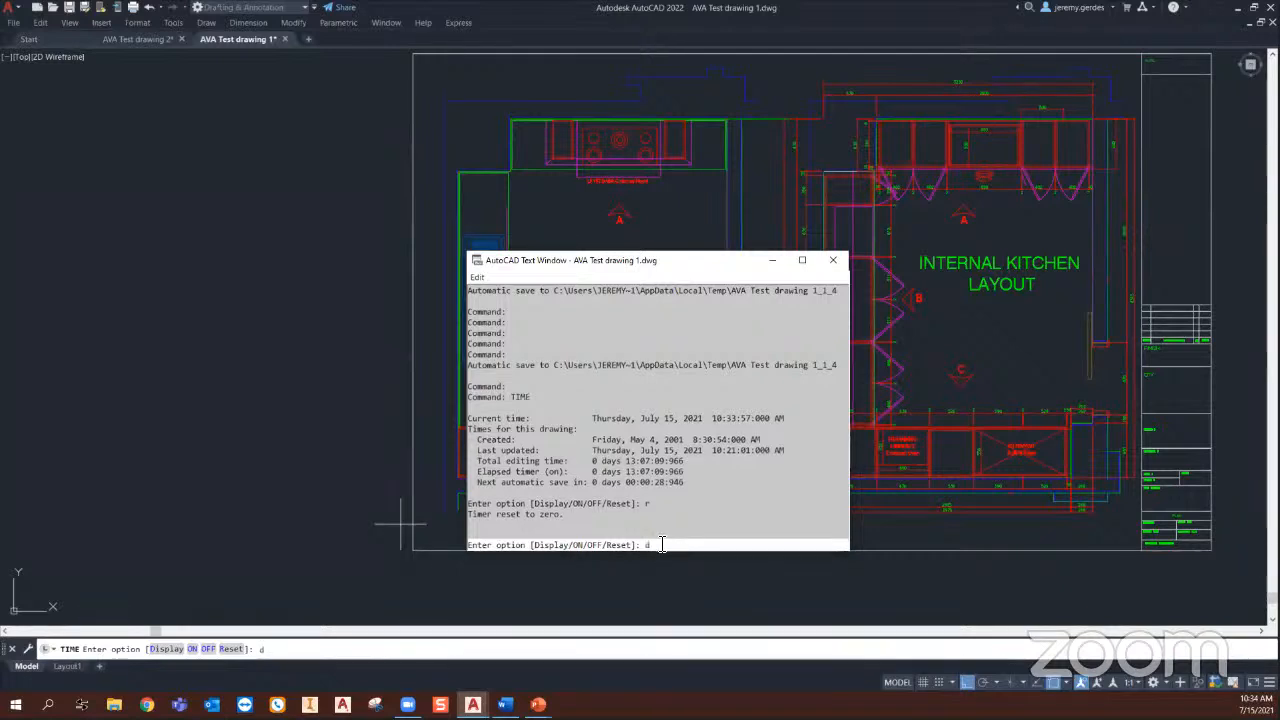
key(Return)
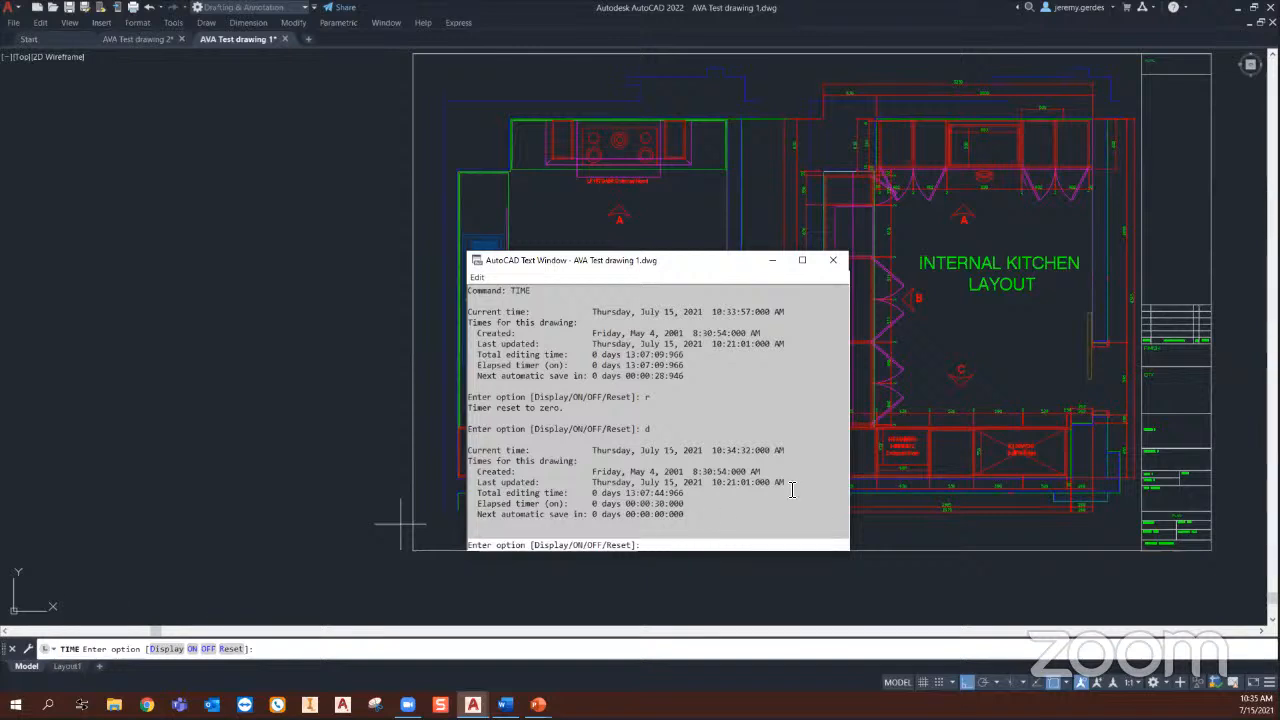
click(830, 261)
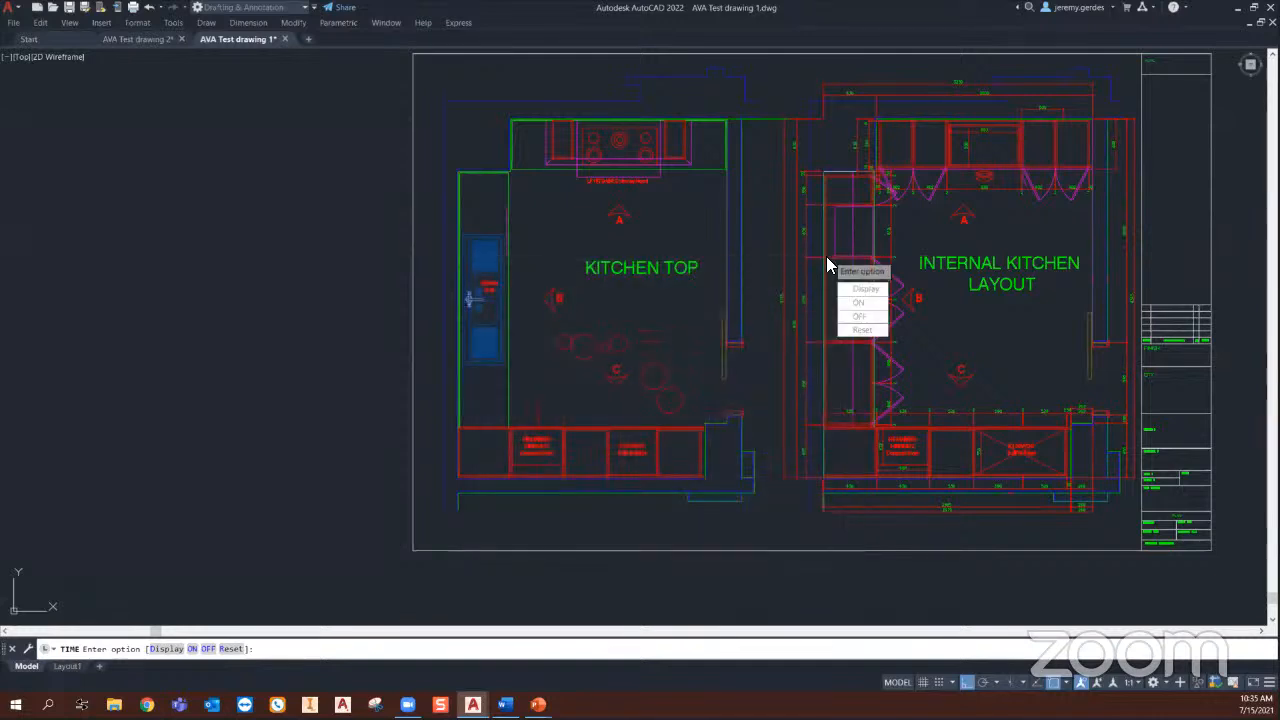
key(Escape)
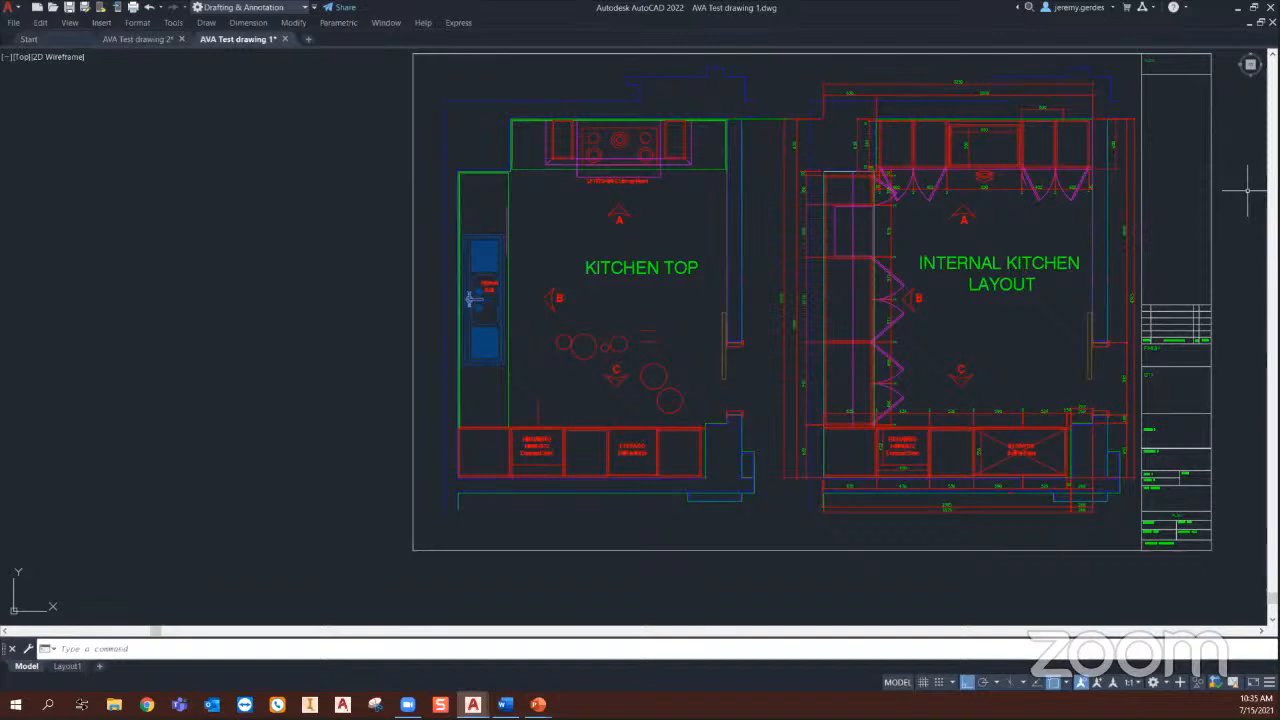
Step: Switch to the 15 AutoCAD Tips presentation in PowerPoint, show the closing KETIV slide in the slide show, and exit the show
mouse_move(538, 704)
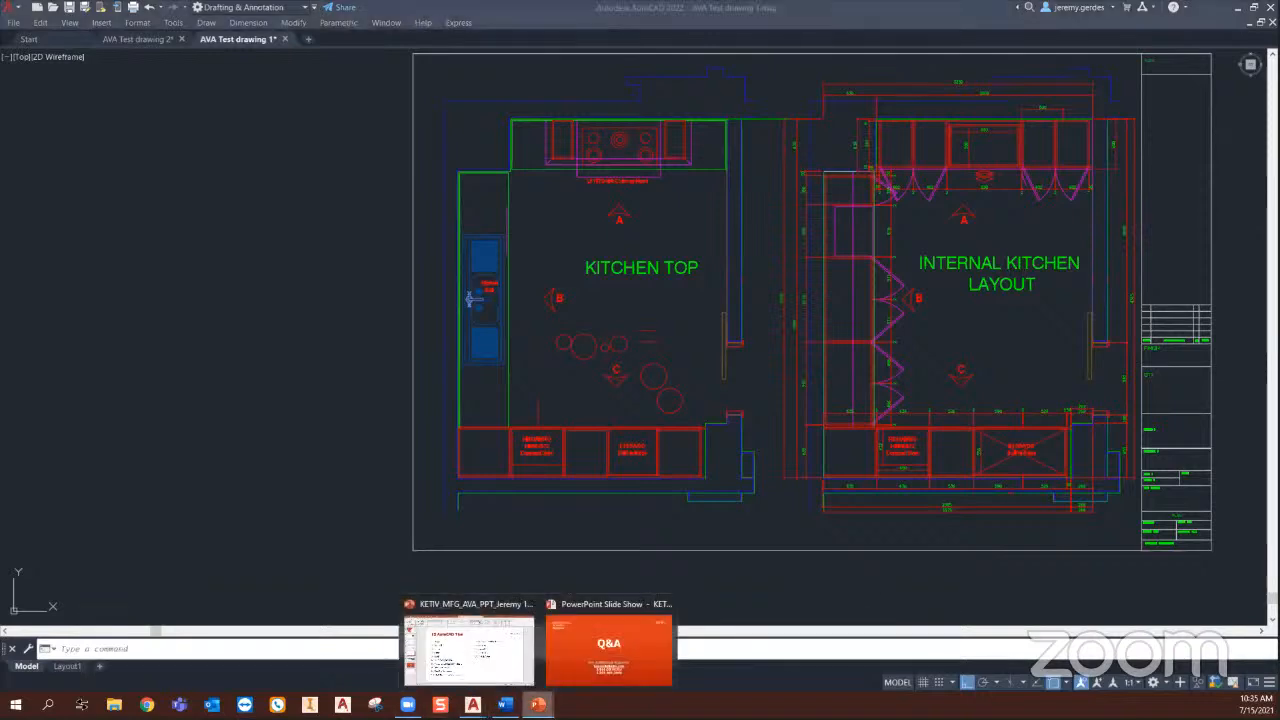
click(492, 655)
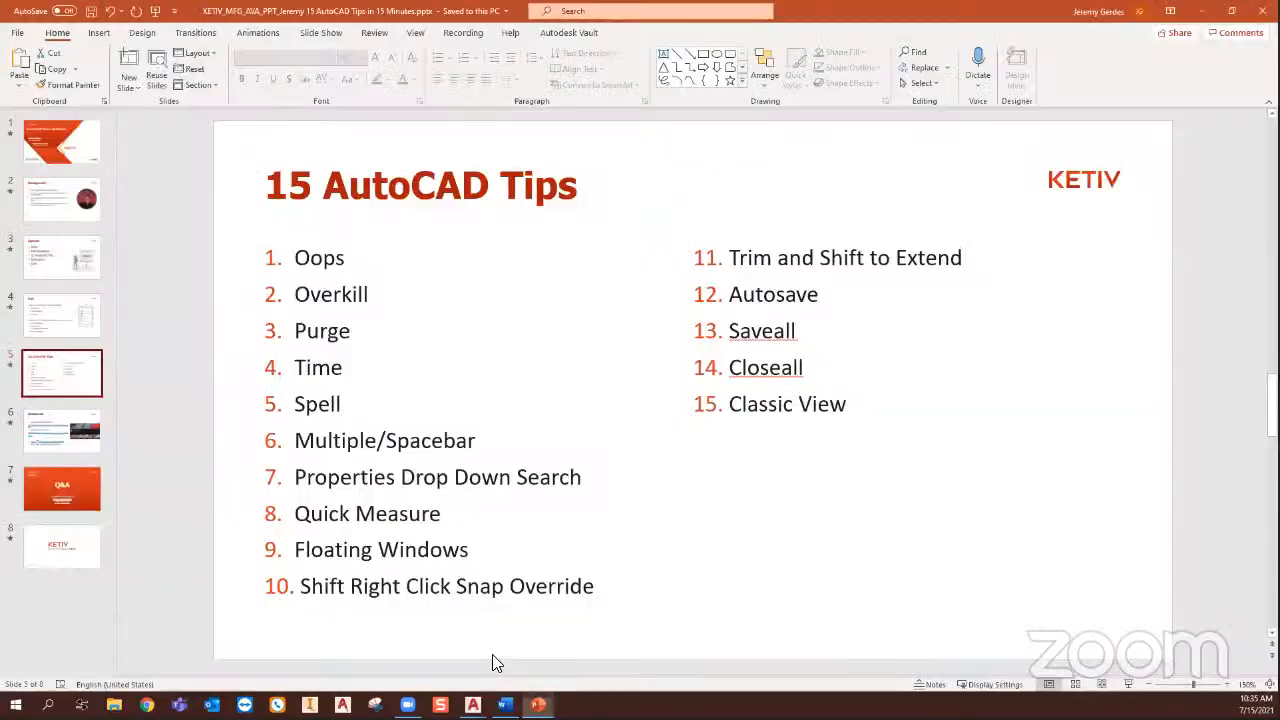
click(154, 12)
click(422, 348)
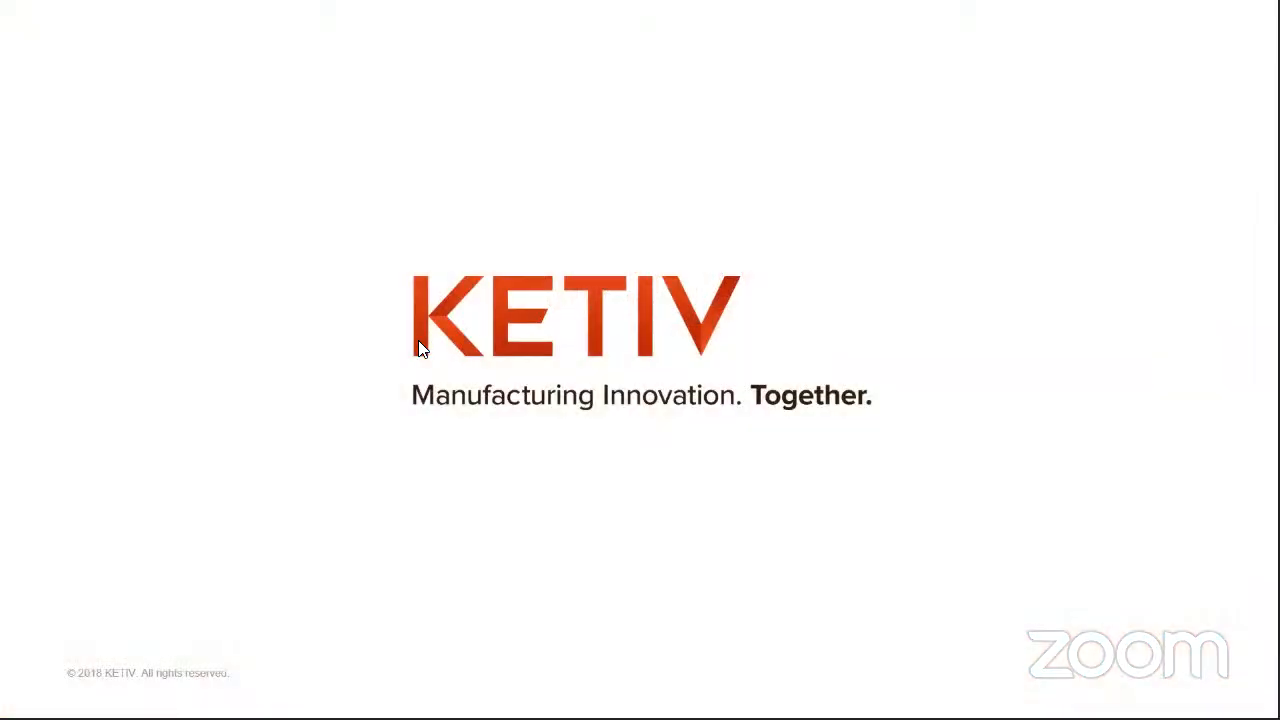
key(Escape)
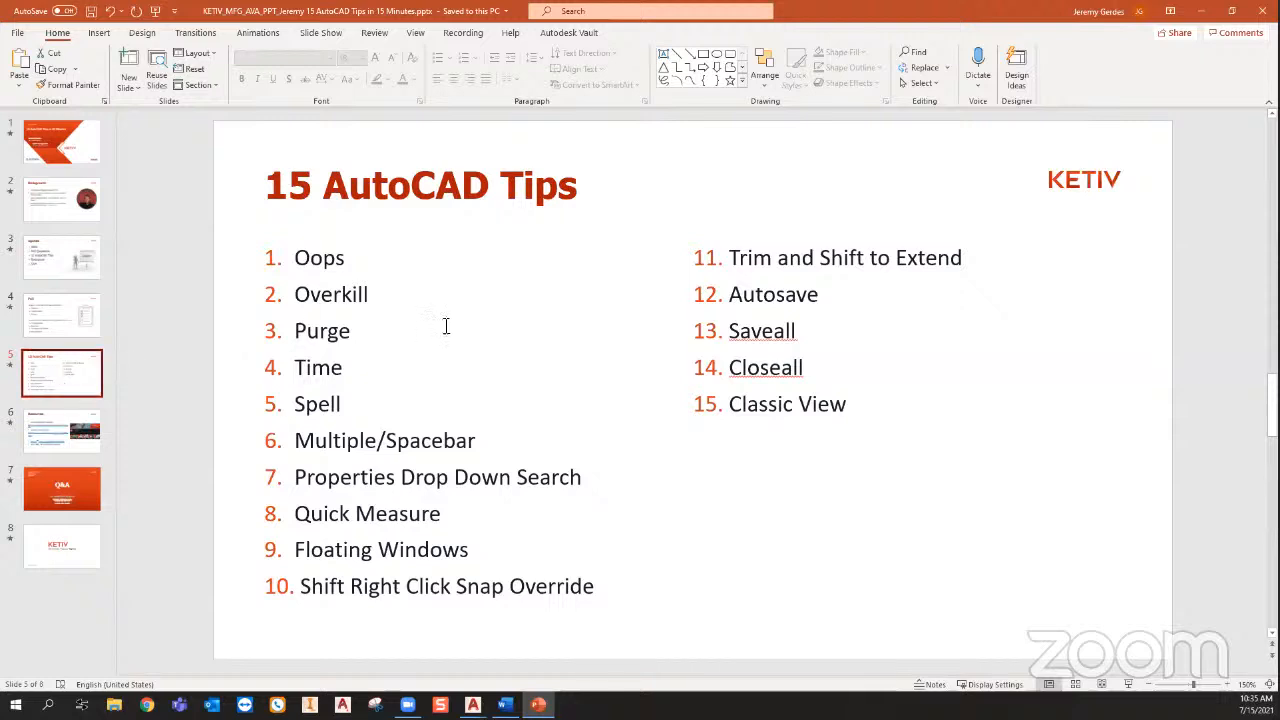